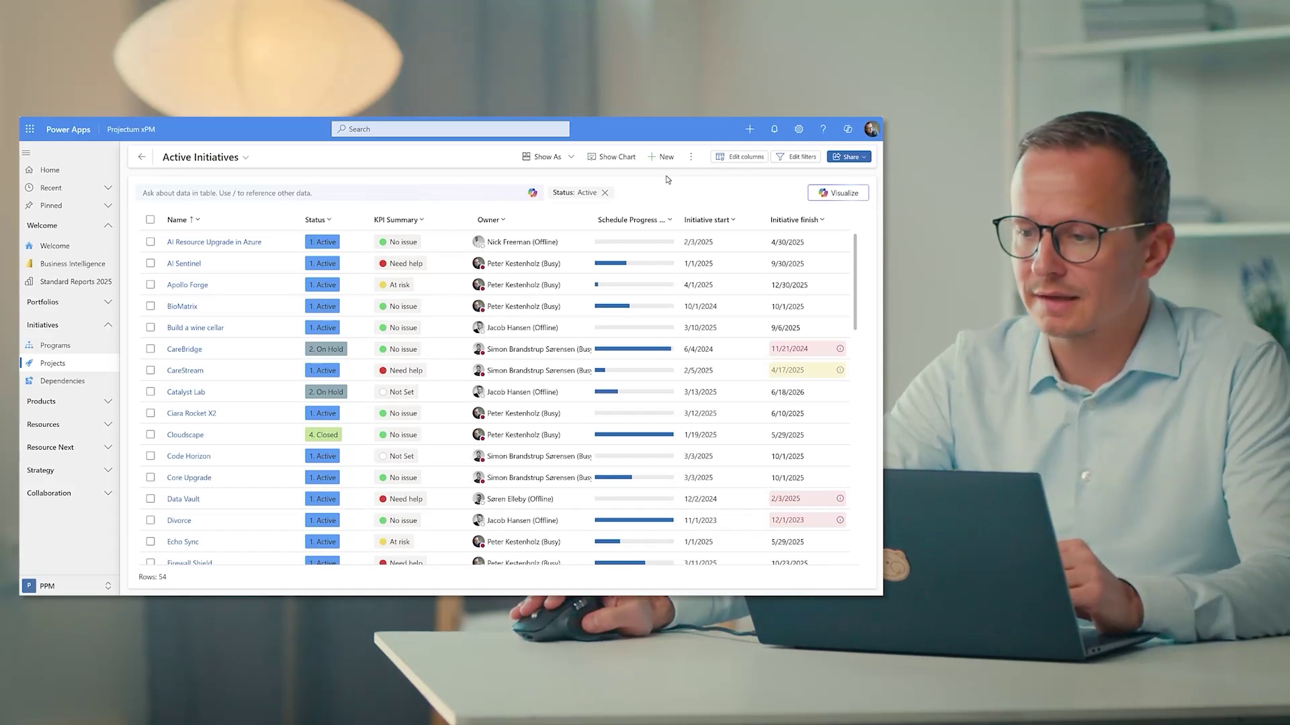
# - Create a new initiative named 'Demo 500 Project' and save it
pyautogui.click(661, 157)
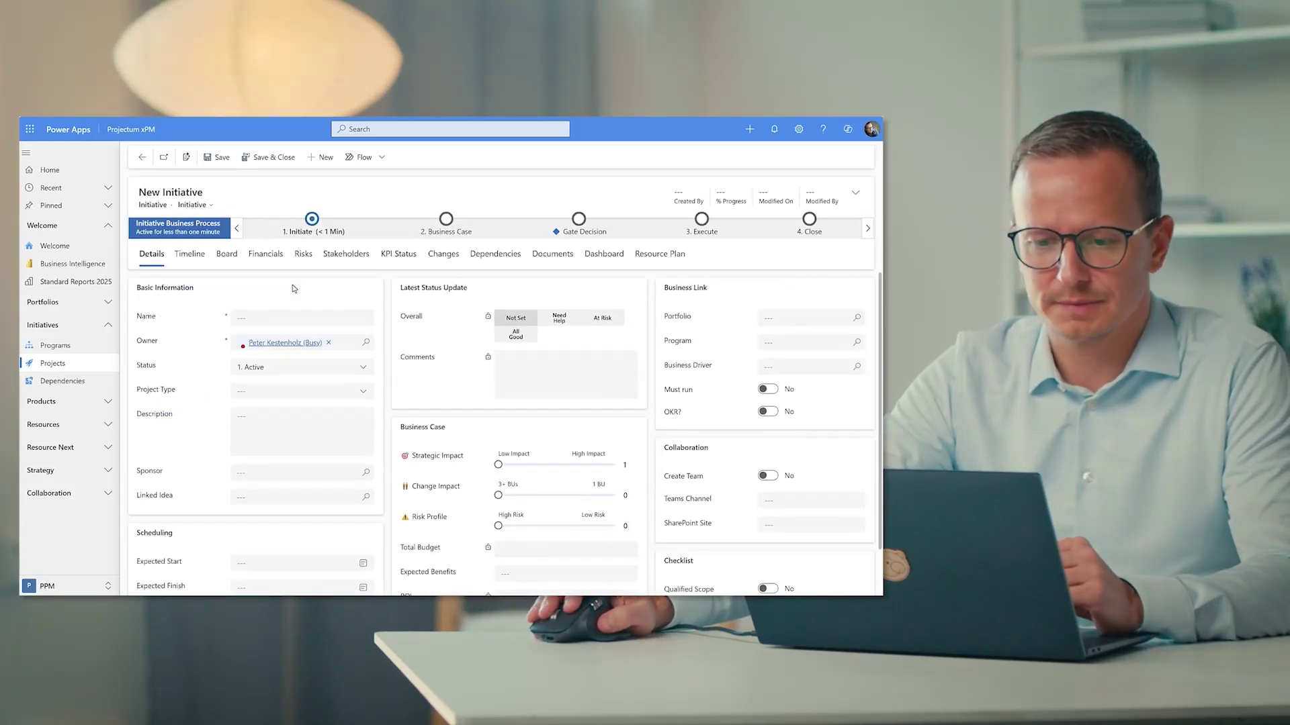
pyautogui.click(237, 318)
pyautogui.click(244, 320)
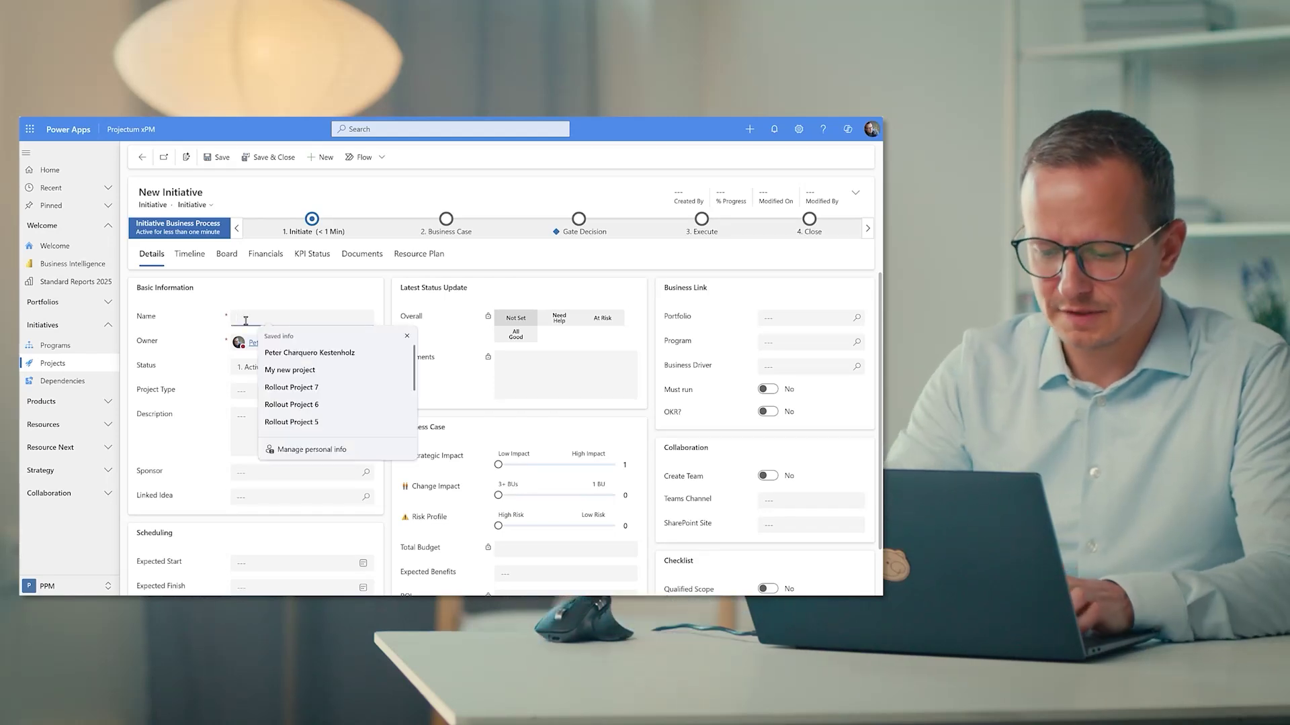
pyautogui.write('Demo ')
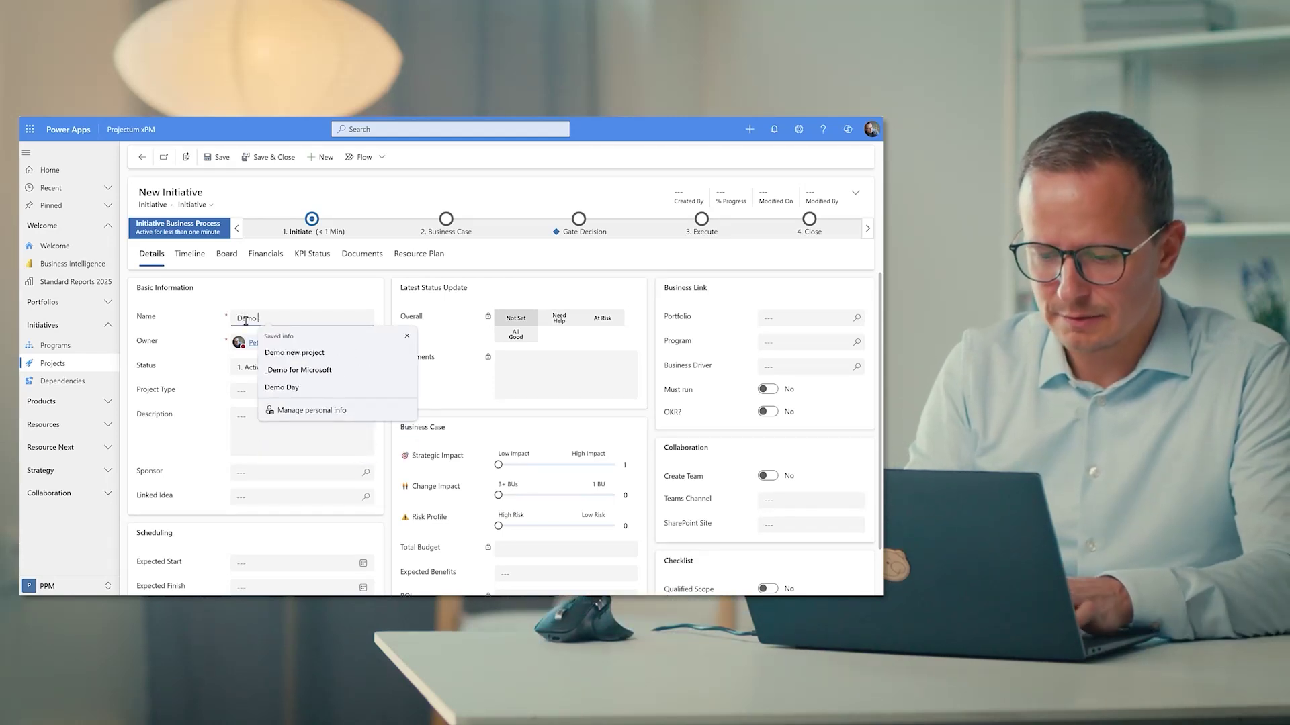
pyautogui.write('500oject')
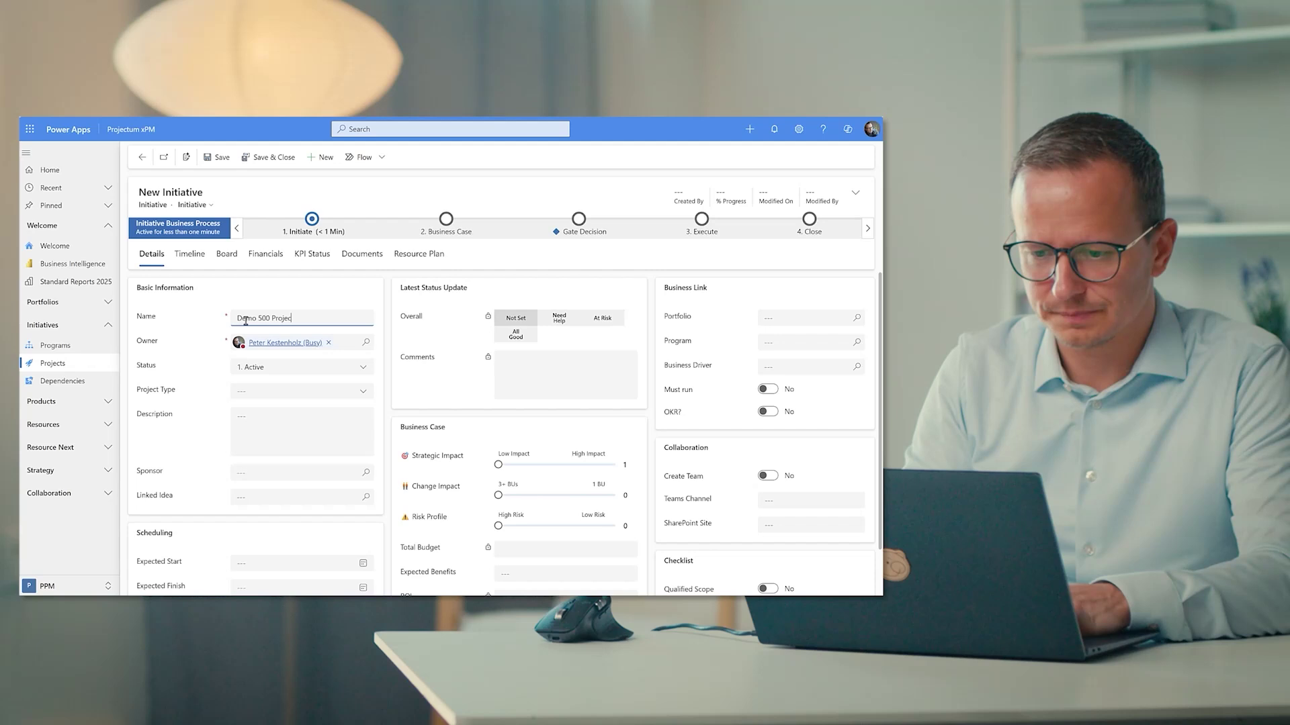
pyautogui.click(220, 158)
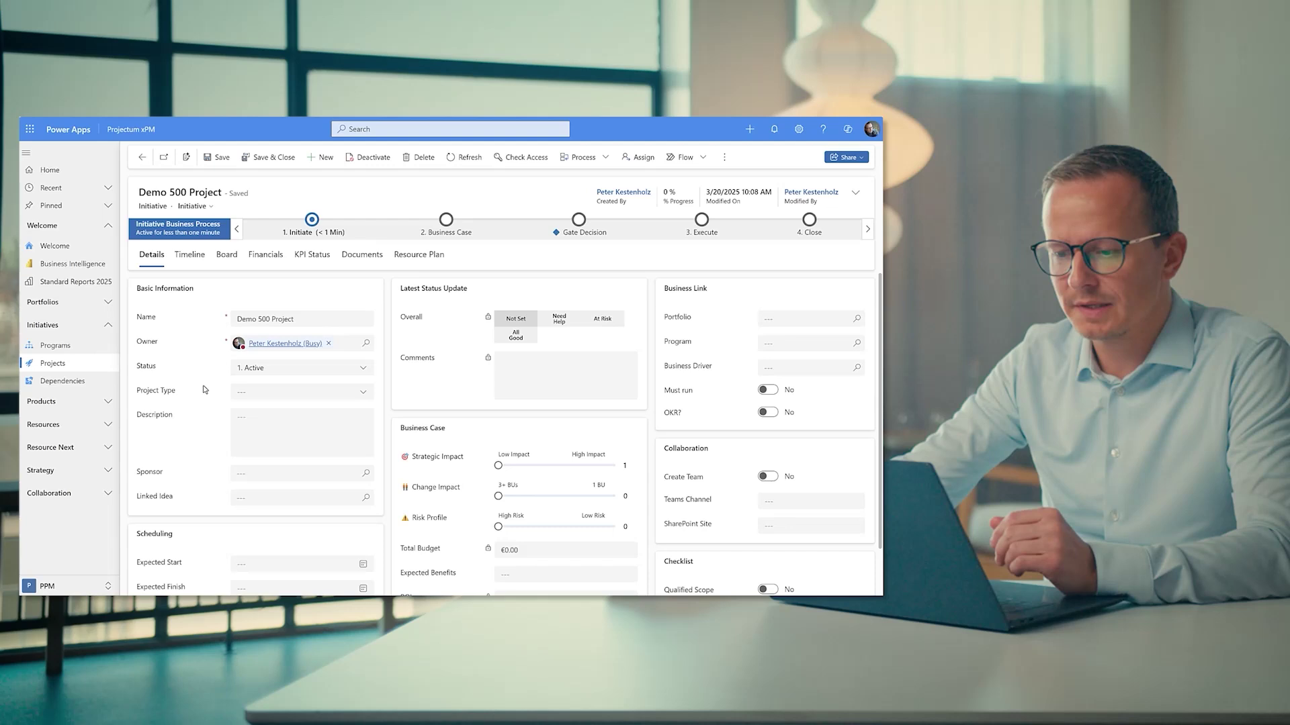
# - Set the project type to Large Project and save
pyautogui.click(299, 393)
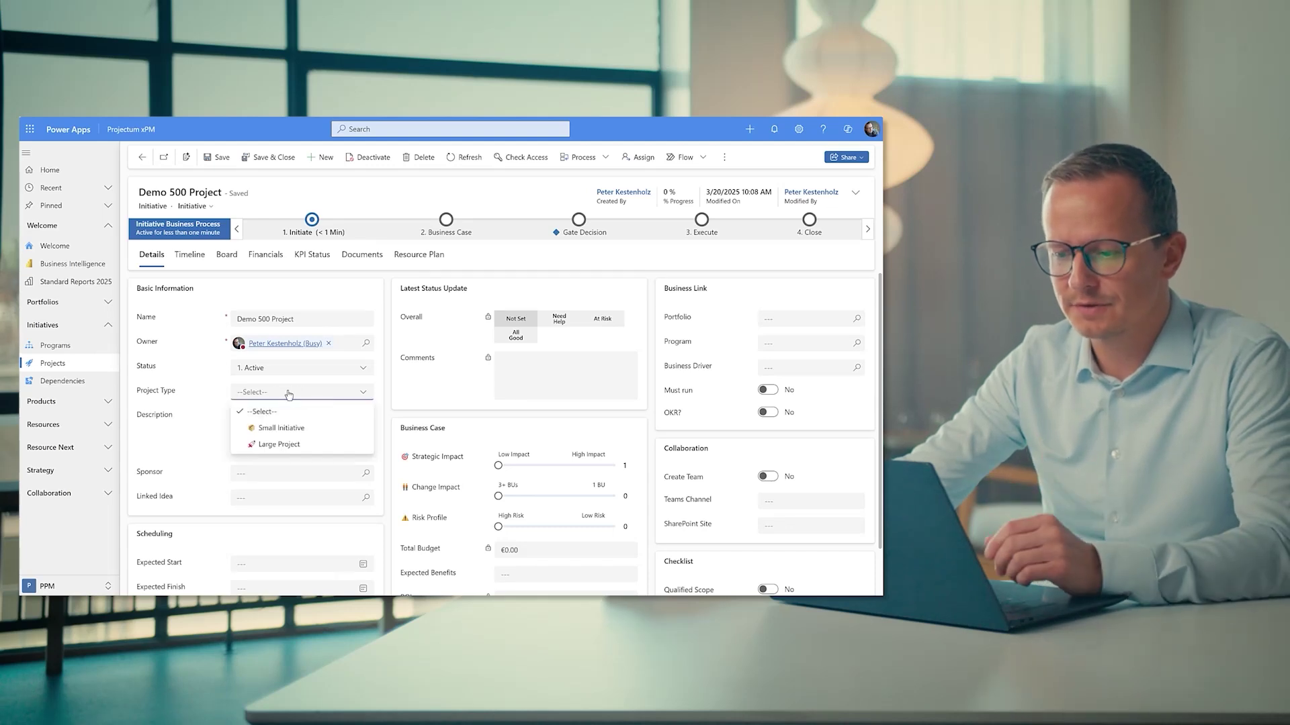
pyautogui.click(286, 426)
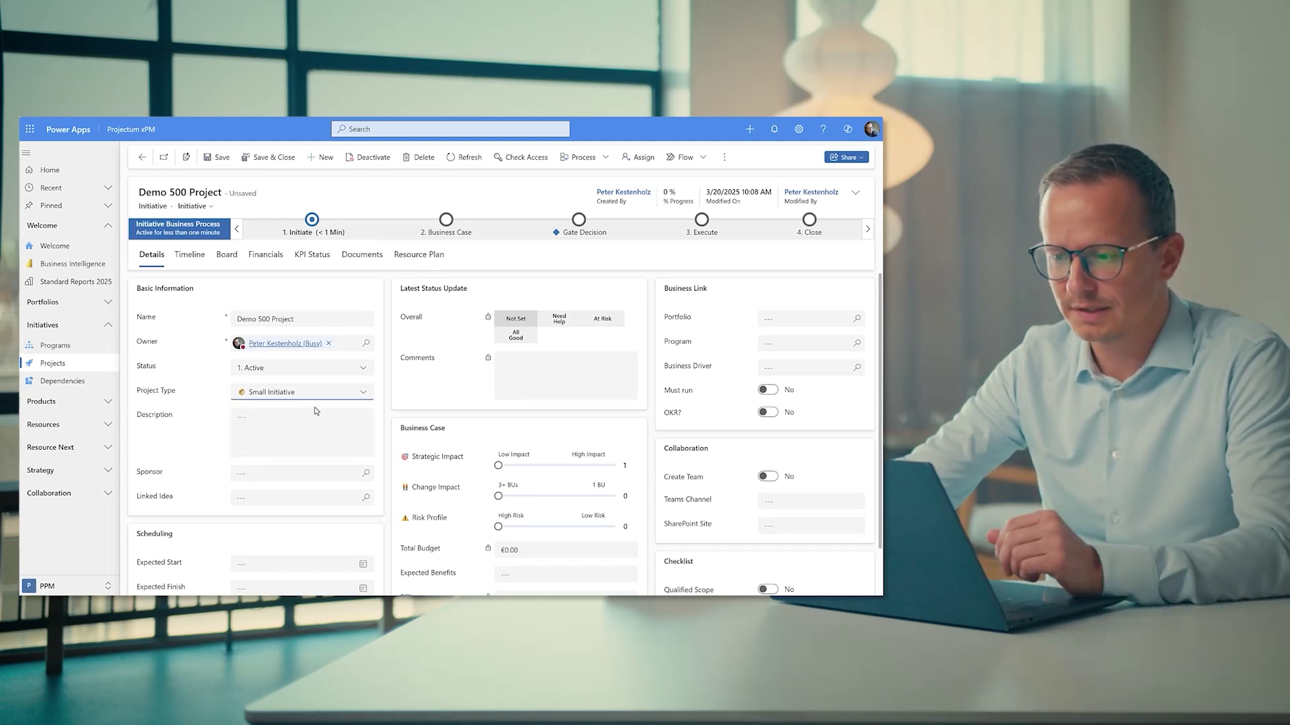
pyautogui.click(306, 392)
pyautogui.click(276, 444)
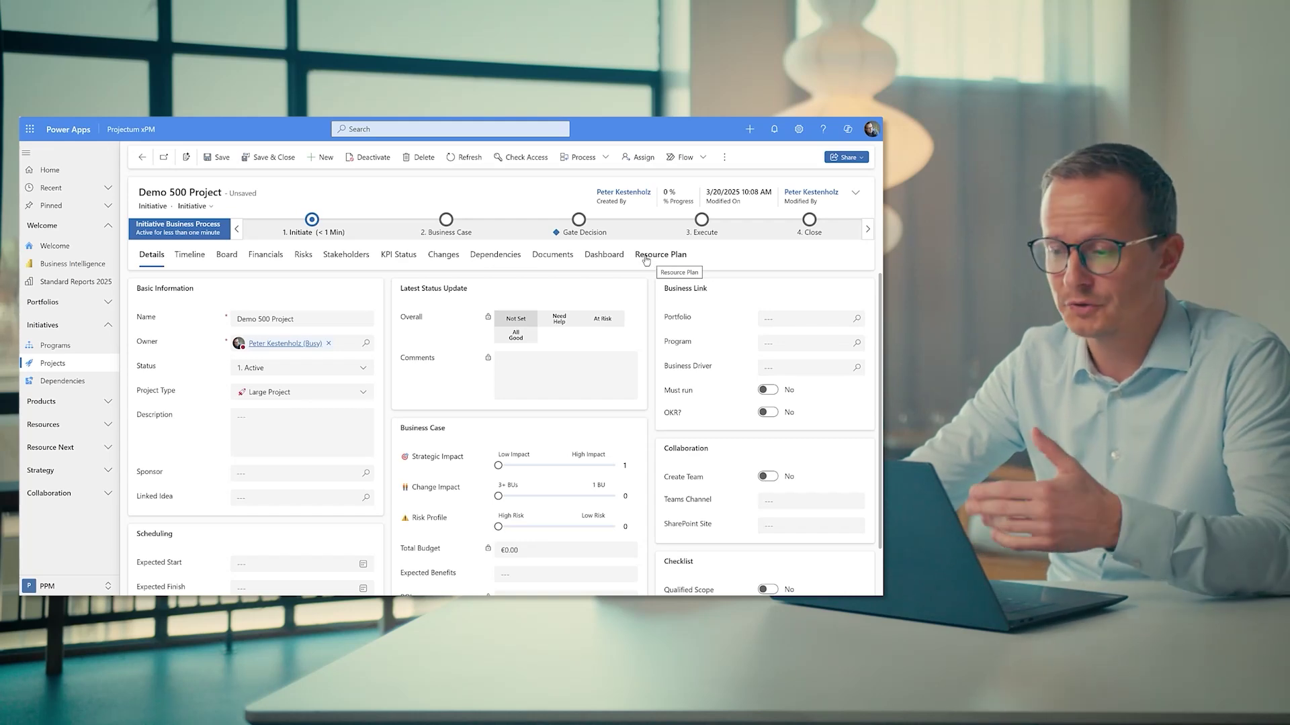
pyautogui.hotkey('ctrl', 's')
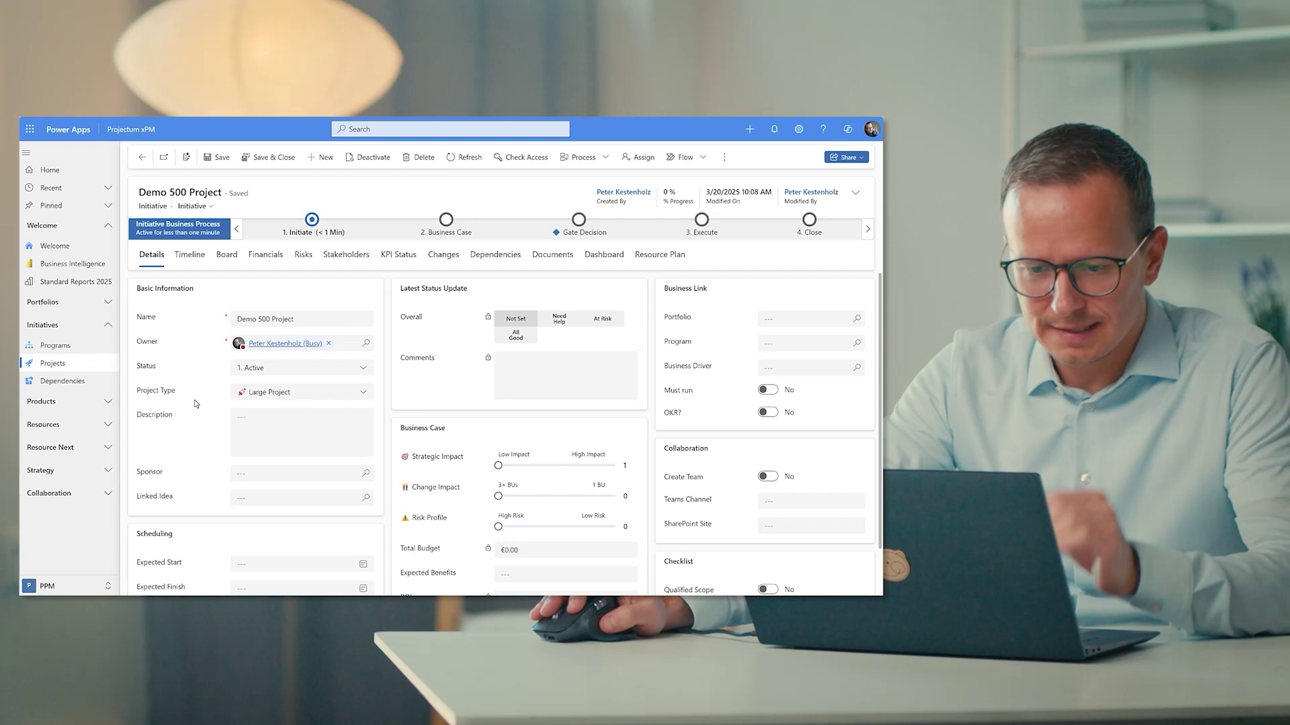
# - Add a description about what Projectum xPM offers project managers, pick a sponsor, and save
pyautogui.click(256, 426)
pyautogui.write('This is about showing what Projectum xPM can do for pr')
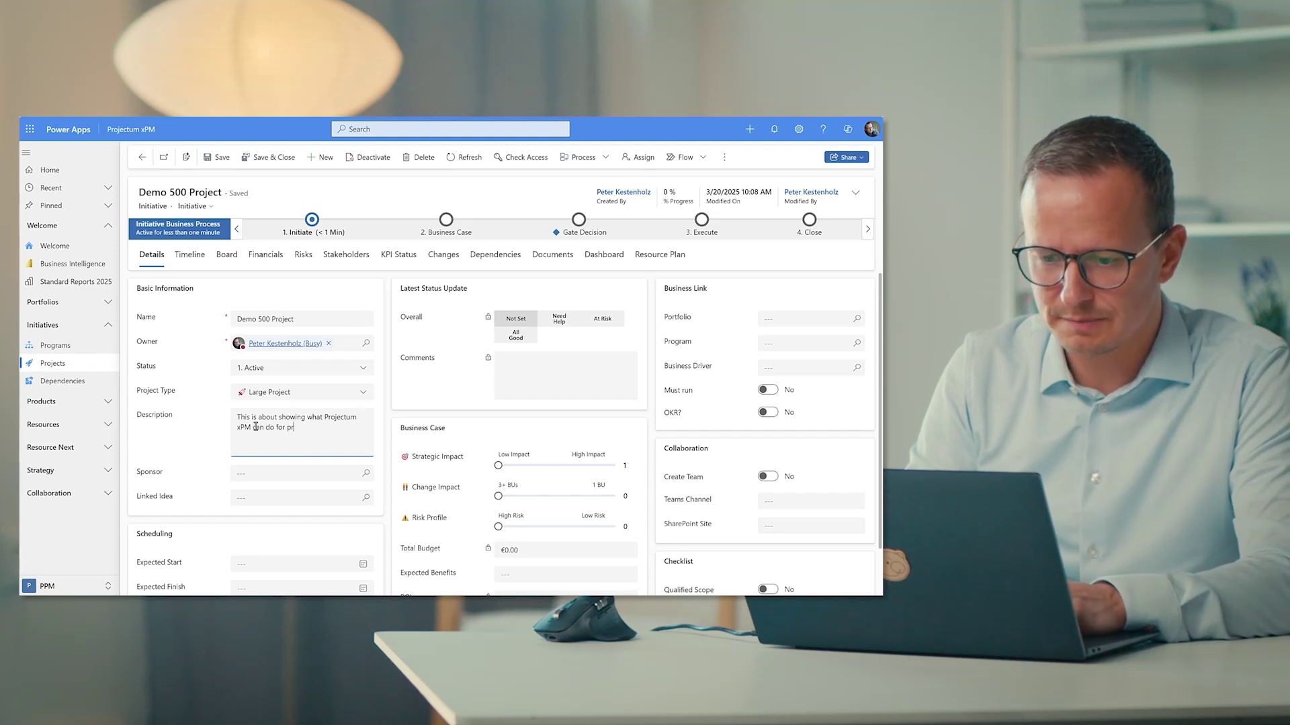
pyautogui.write('ers')
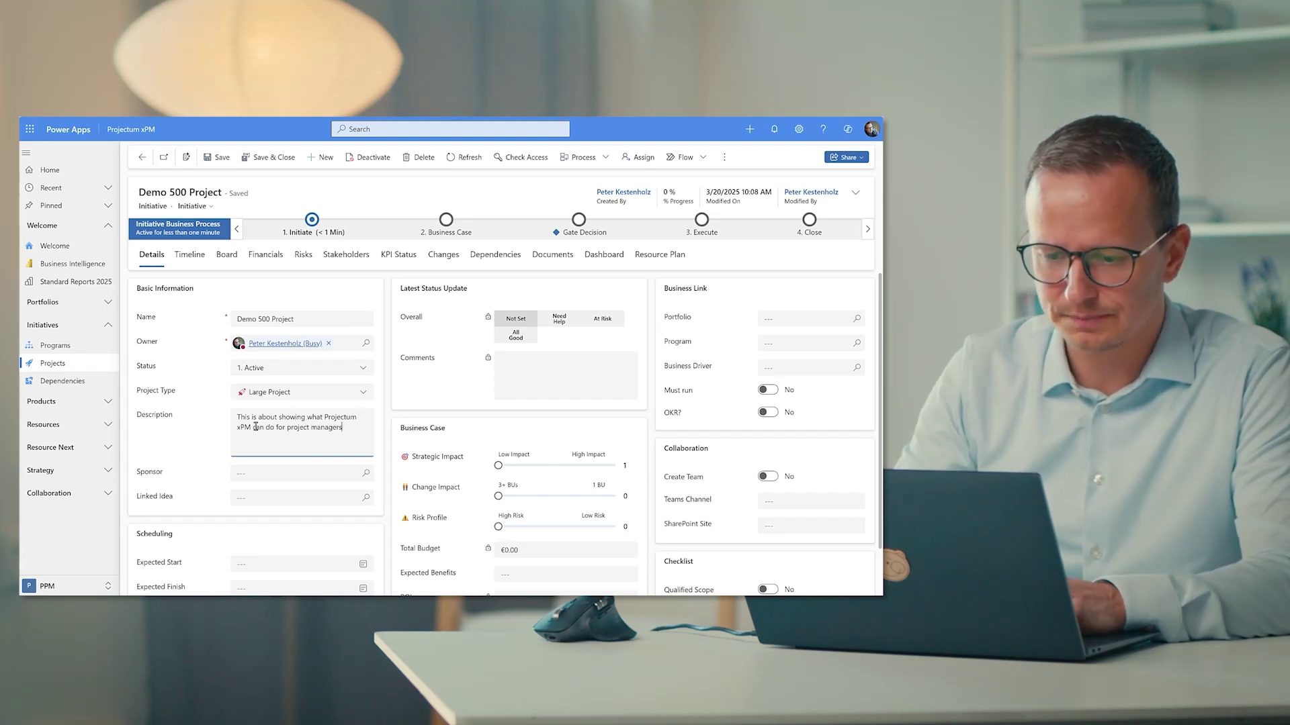
pyautogui.click(168, 455)
pyautogui.scroll(-1, 156, 421)
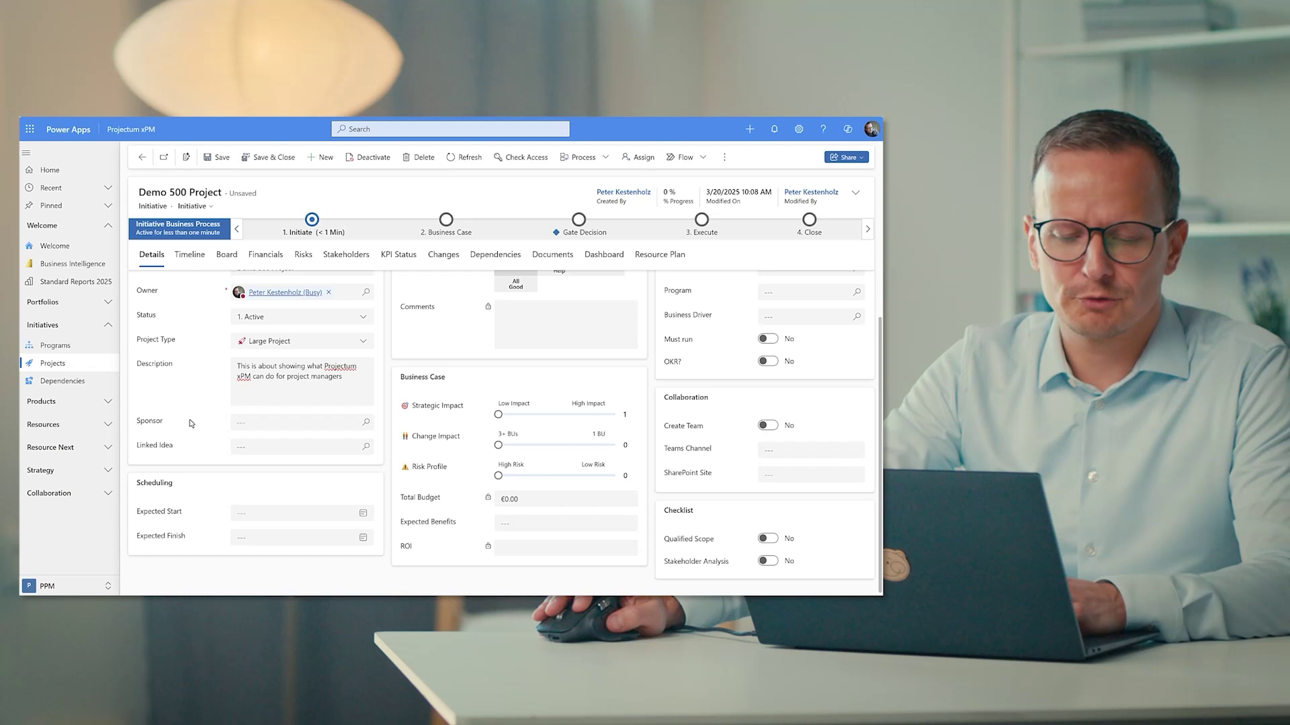
pyautogui.click(367, 423)
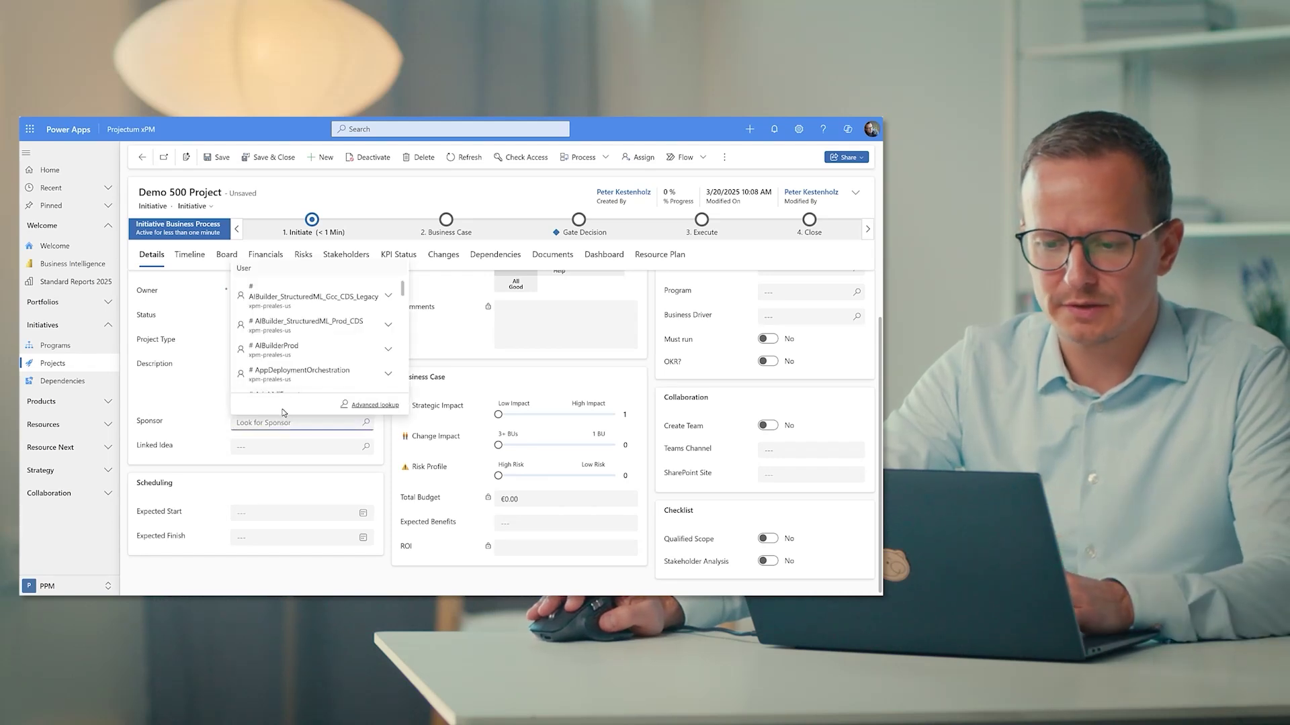
pyautogui.write('mathilde')
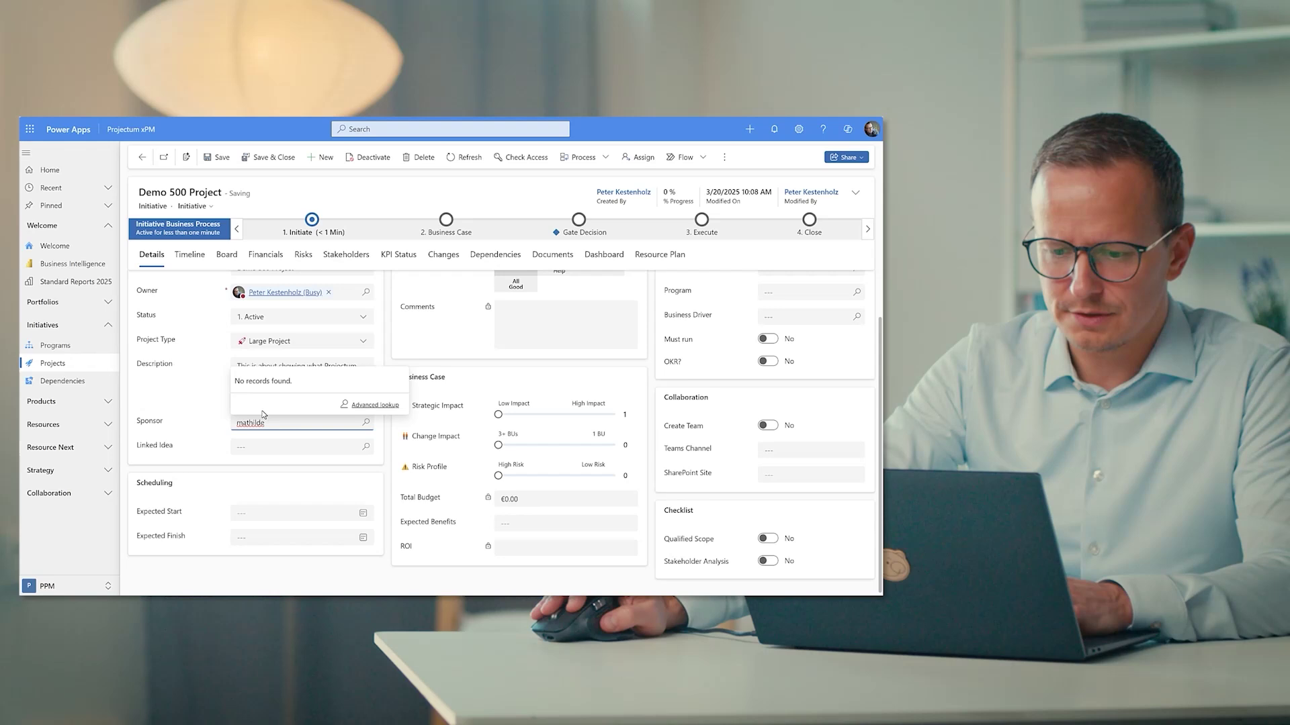
pyautogui.doubleClick(273, 424)
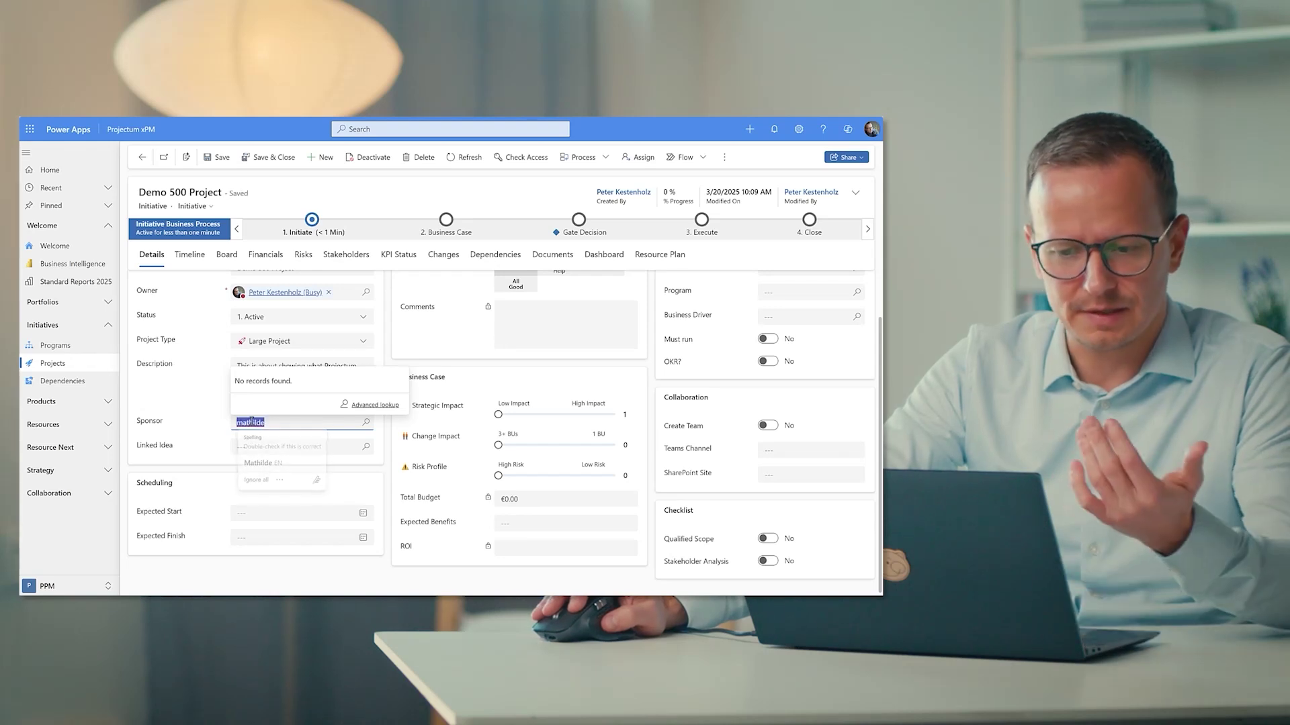
pyautogui.press('BackSpace')
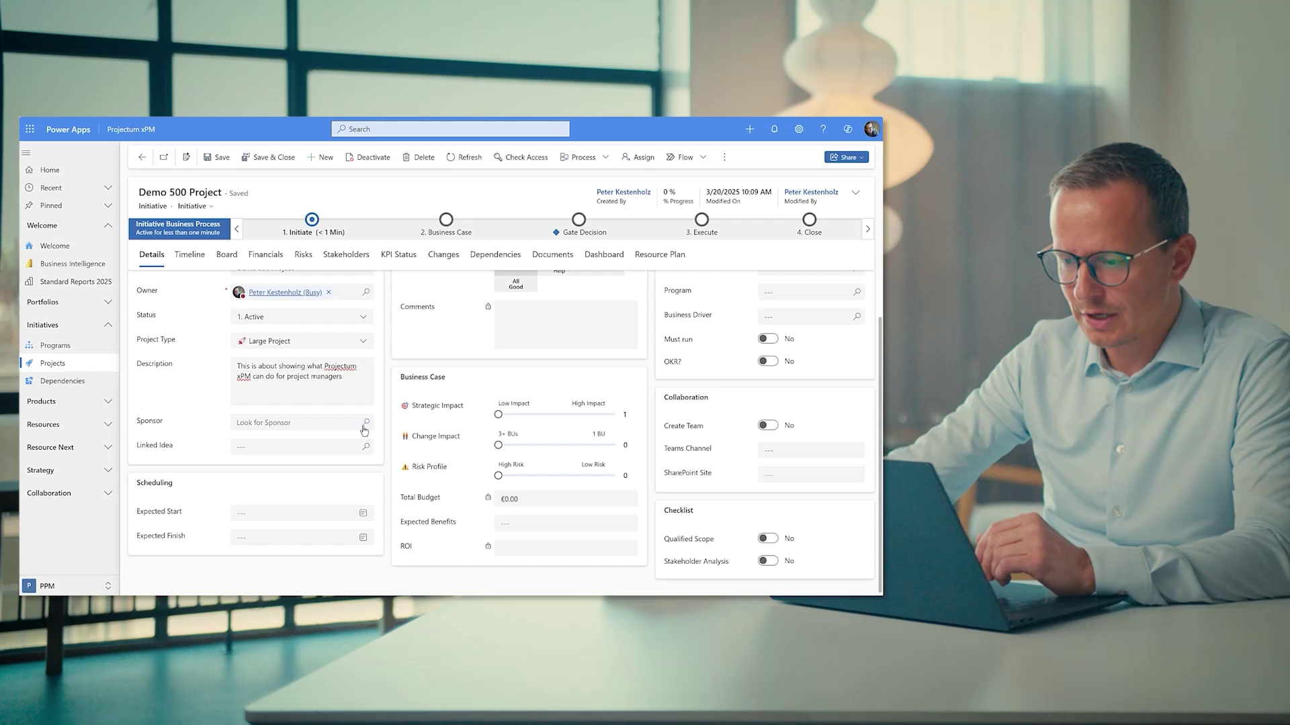
pyautogui.click(364, 424)
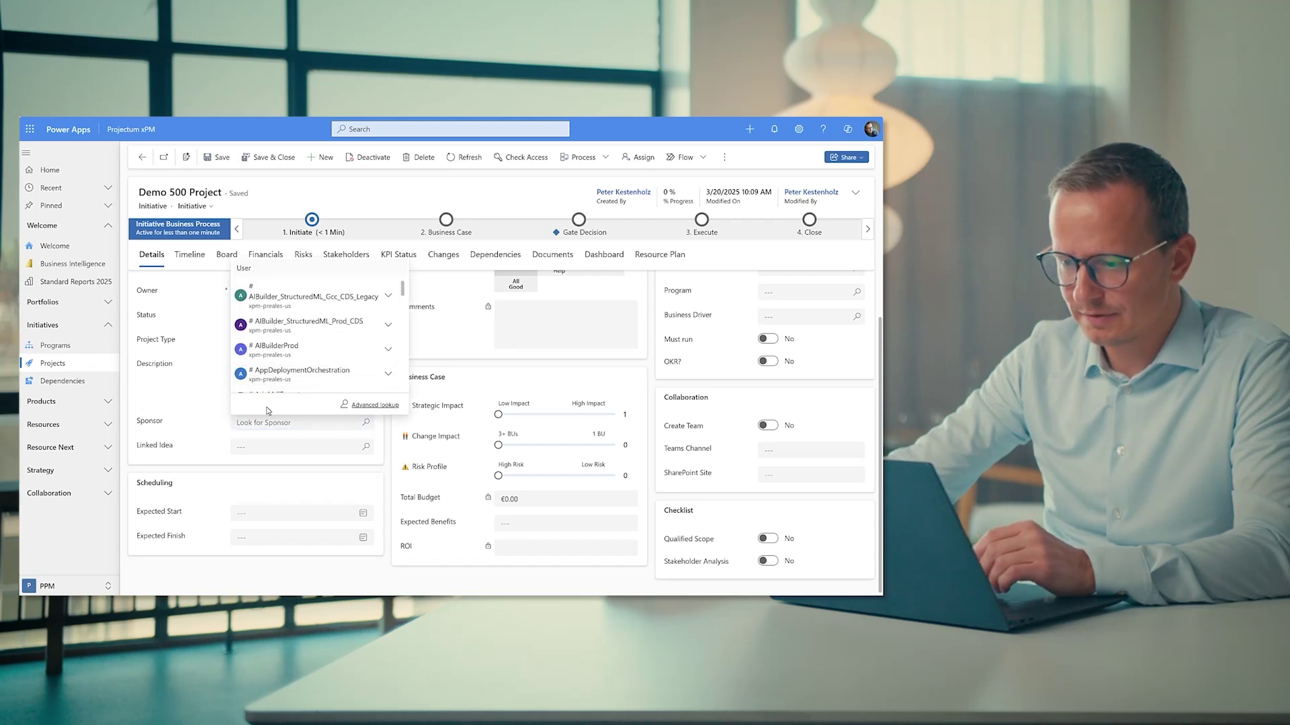
pyautogui.write('pete')
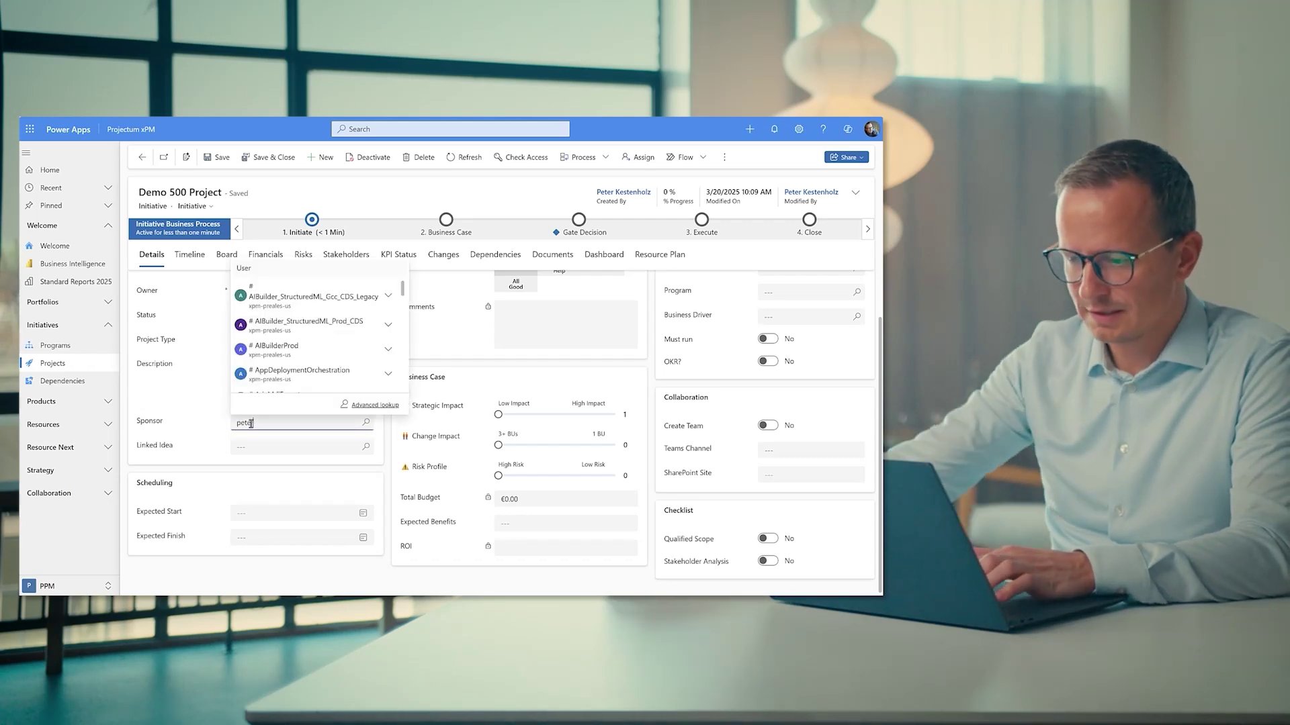
pyautogui.write('r')
pyautogui.click(303, 401)
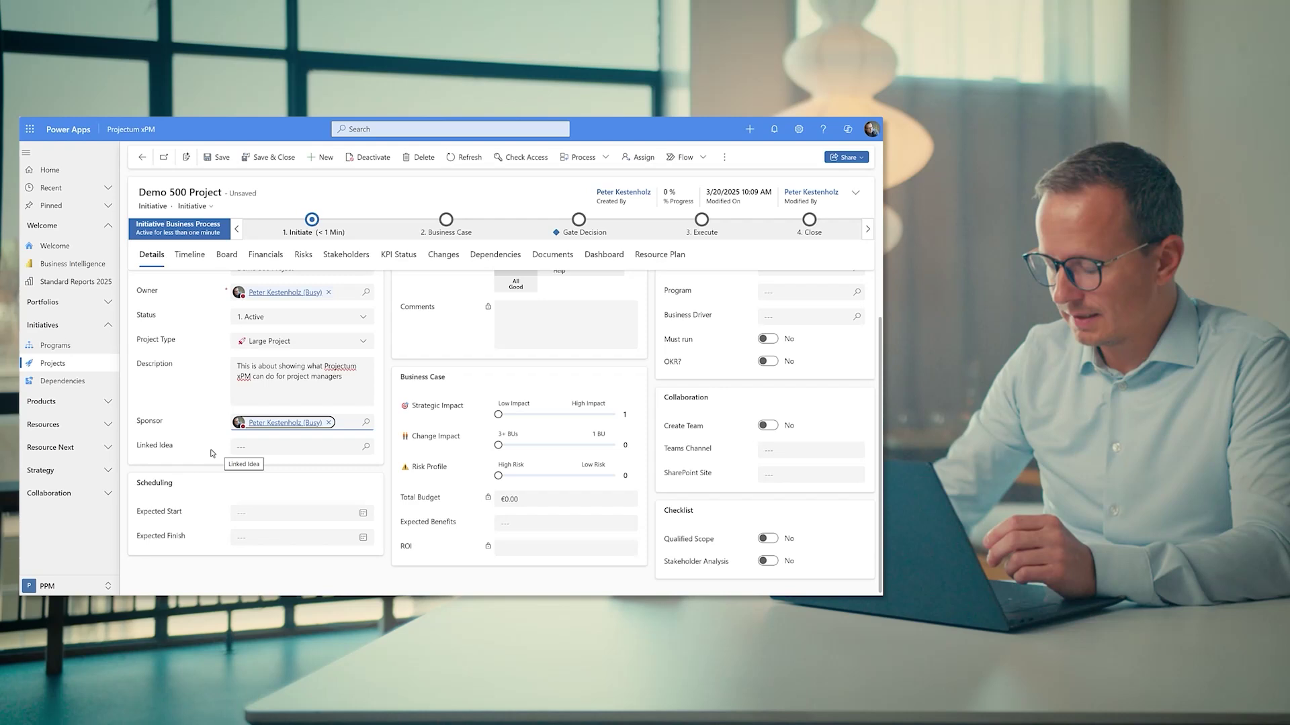
pyautogui.hotkey('ctrl', 's')
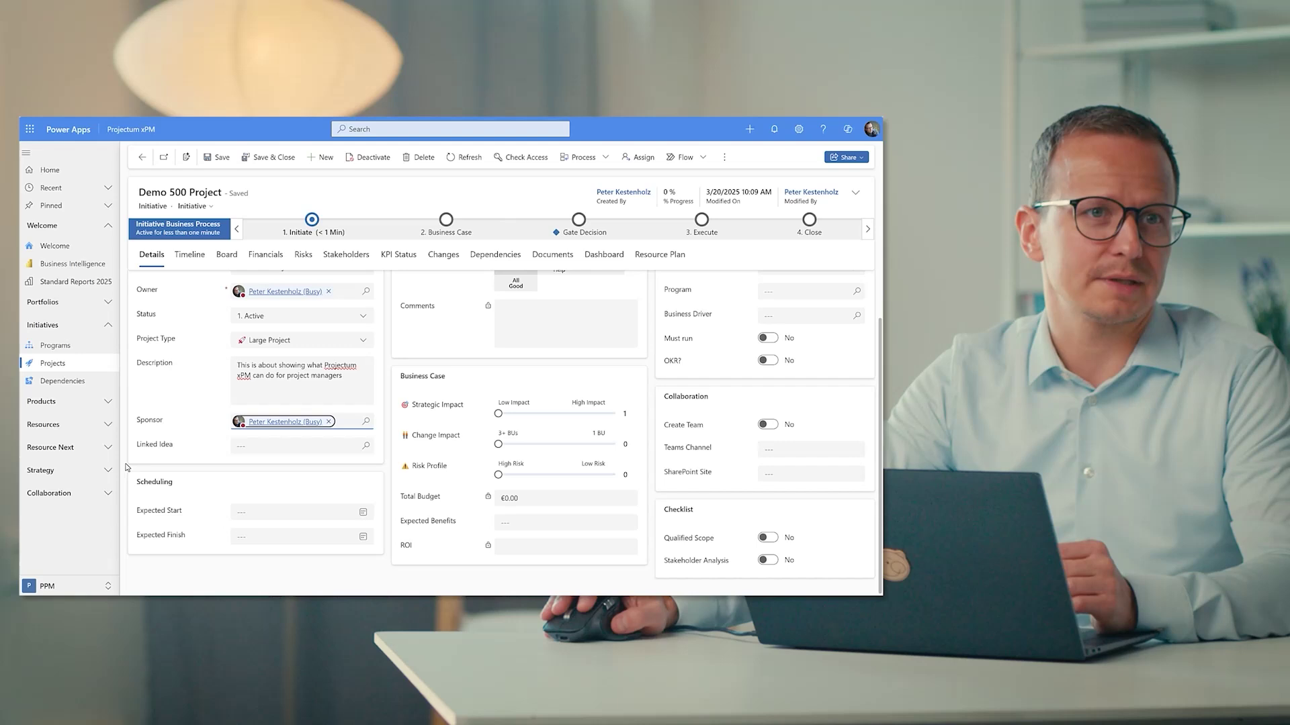
# - Set expected dates 3/20/2025 to 8/31/2025, raise Strategic Impact, and save
pyautogui.click(362, 512)
pyautogui.click(301, 462)
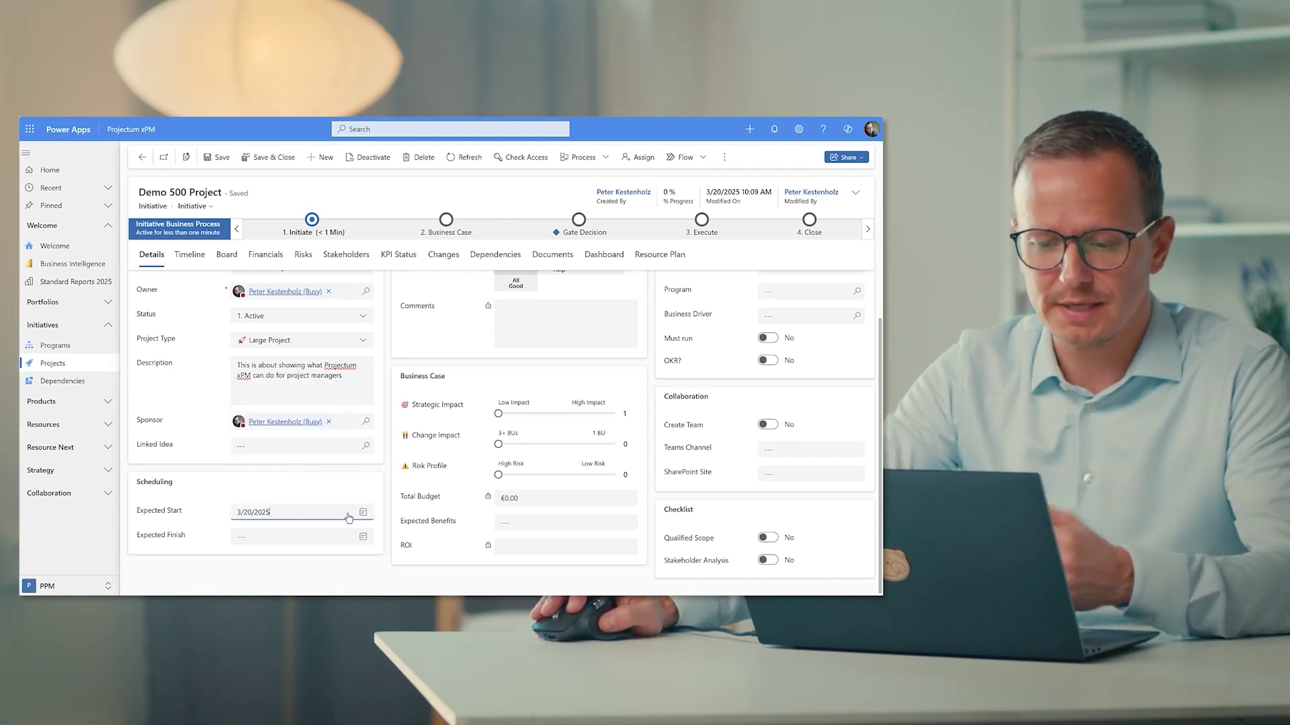
pyautogui.click(363, 537)
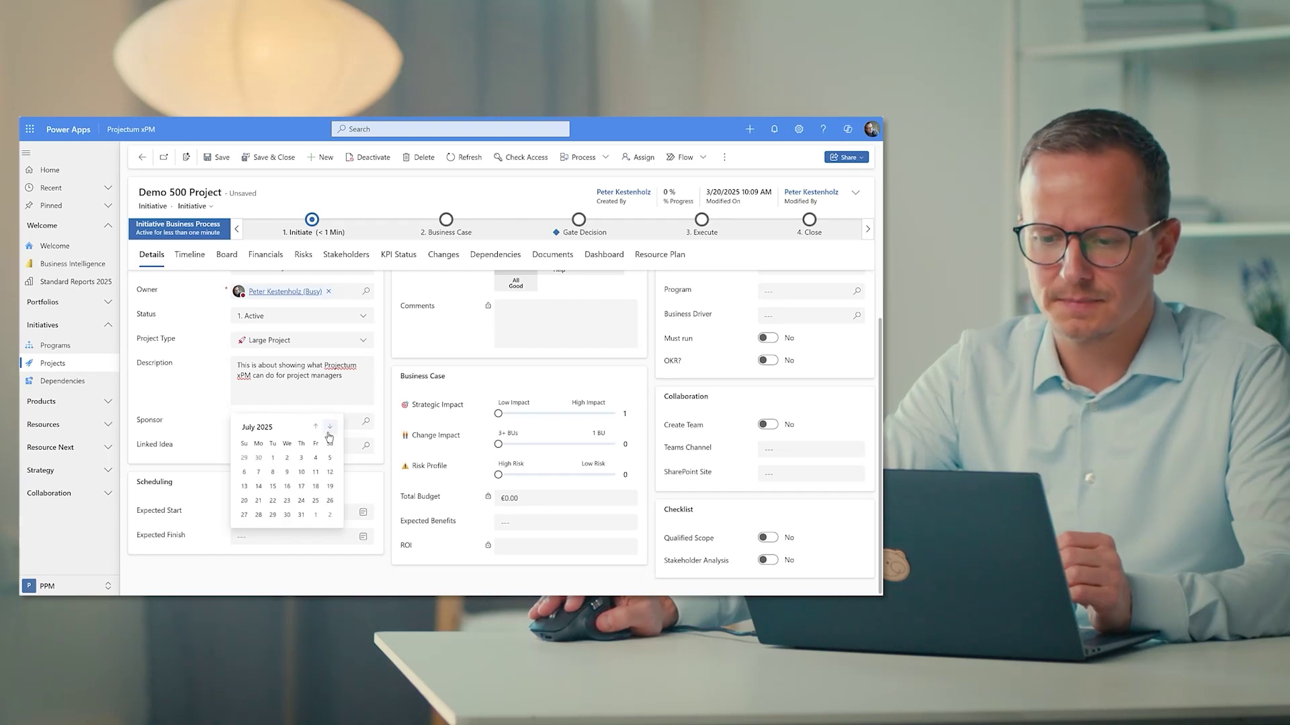
pyautogui.click(244, 515)
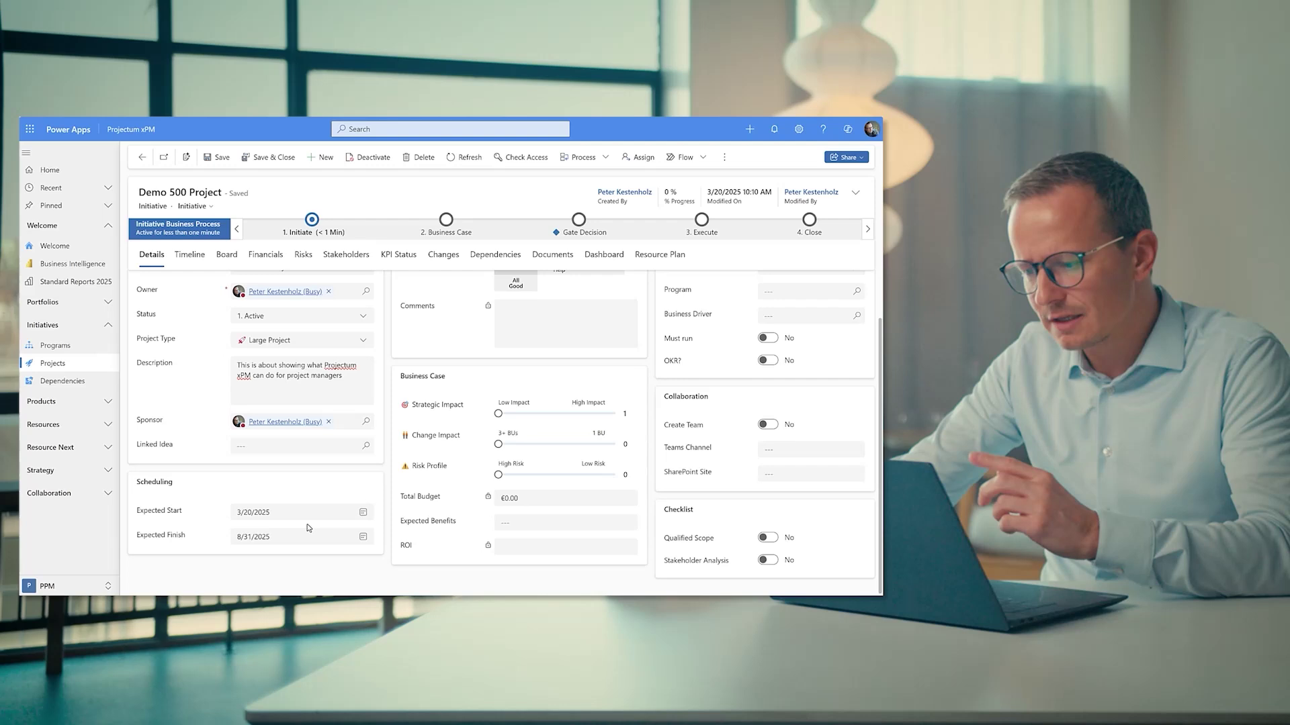
pyautogui.scroll(1, 421, 498)
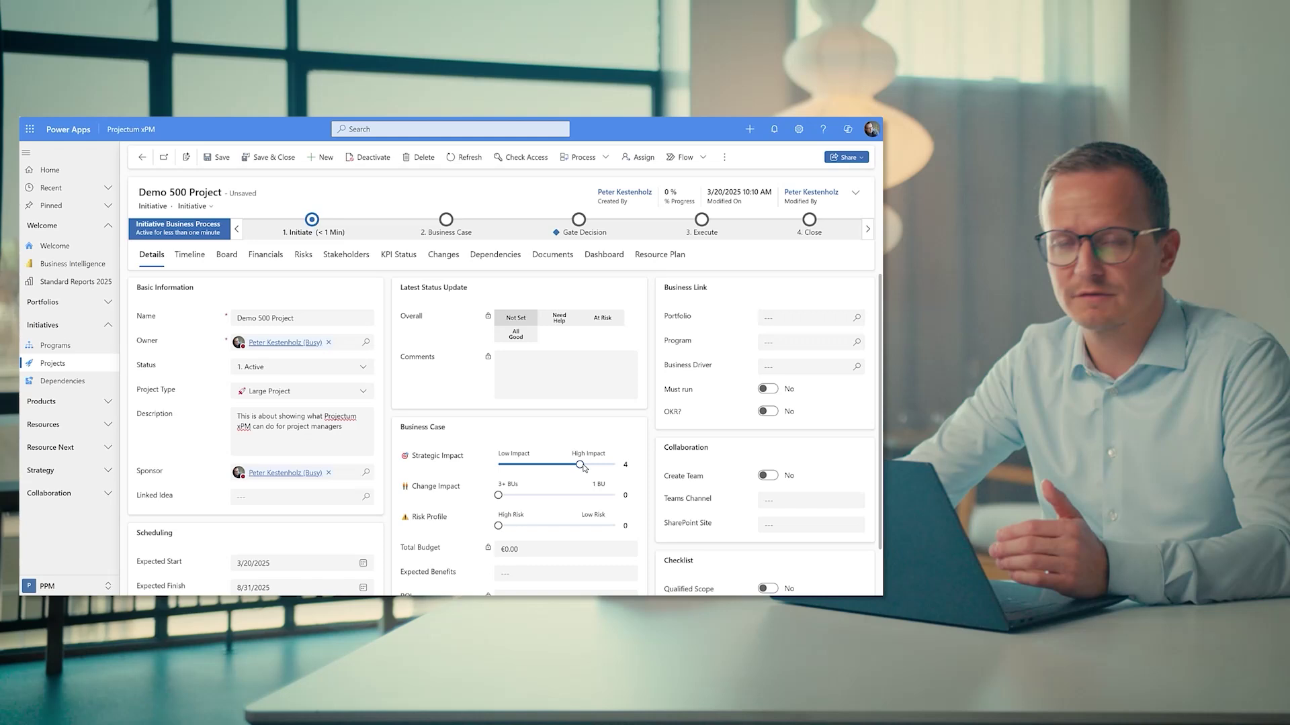
pyautogui.moveTo(583, 466); pyautogui.dragTo(602, 472)
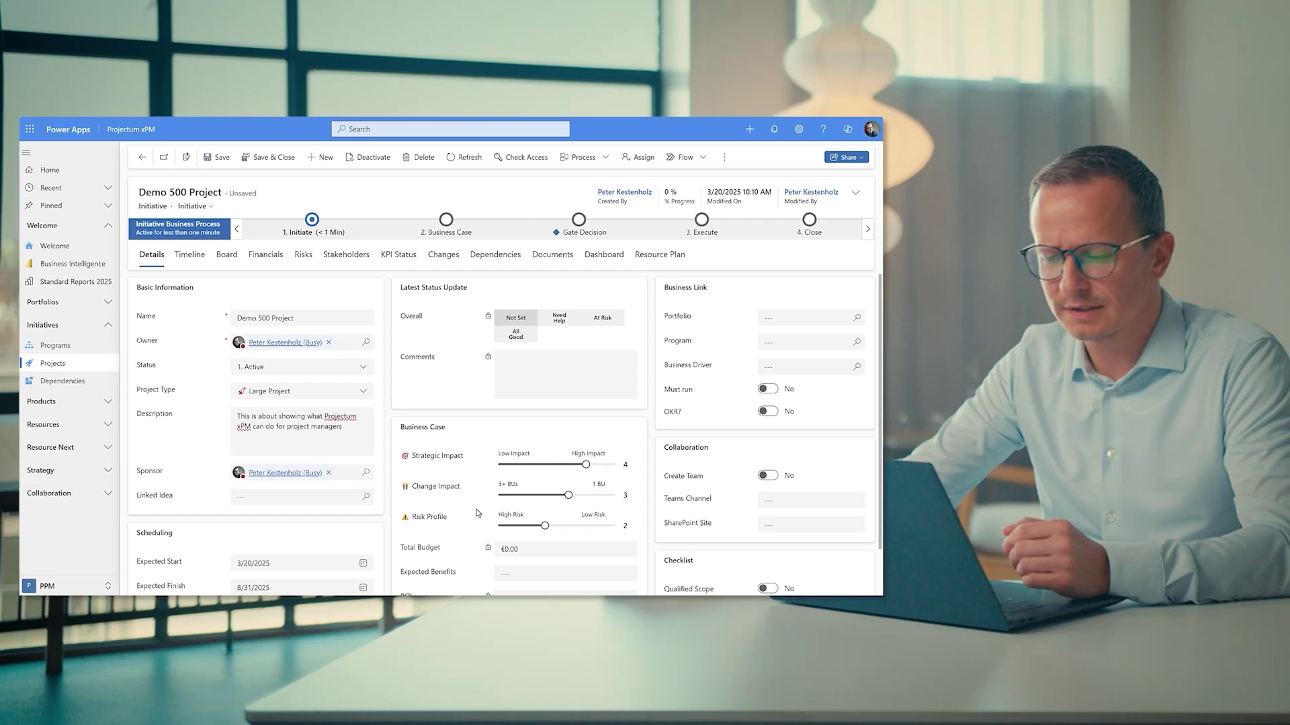
pyautogui.hotkey('ctrl', 's')
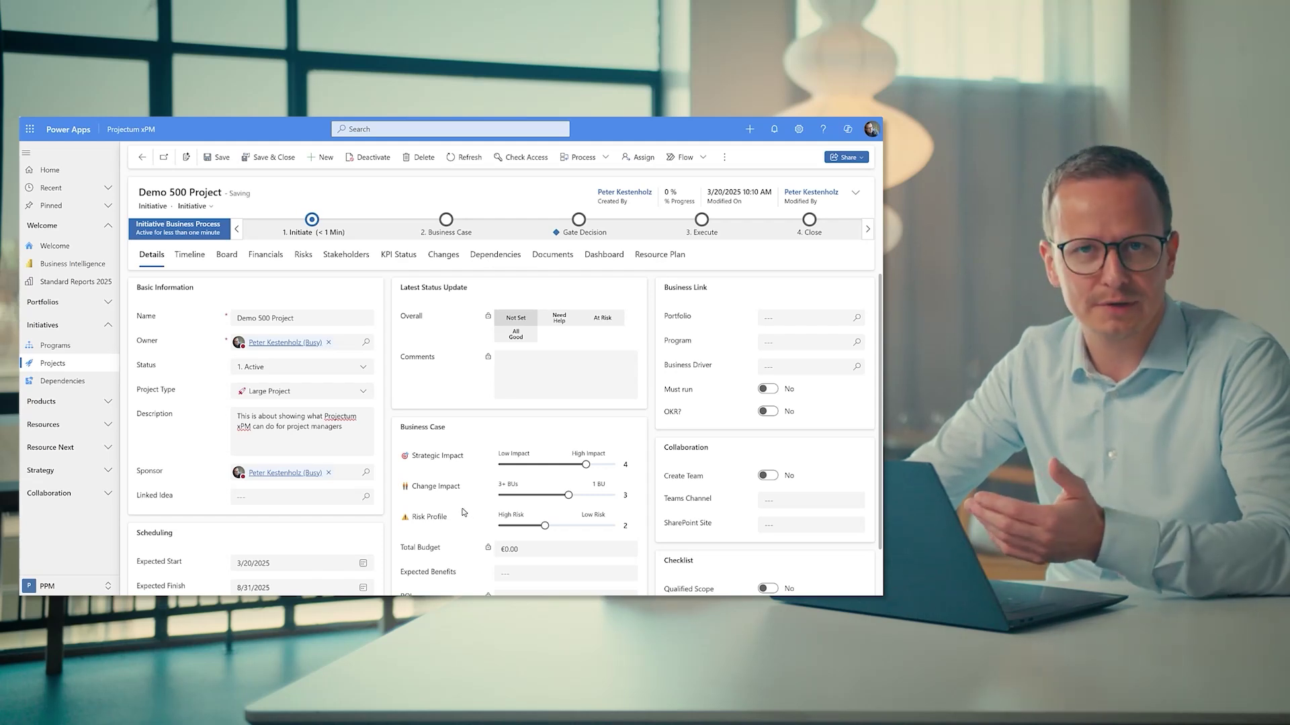
pyautogui.scroll(-1, 441, 504)
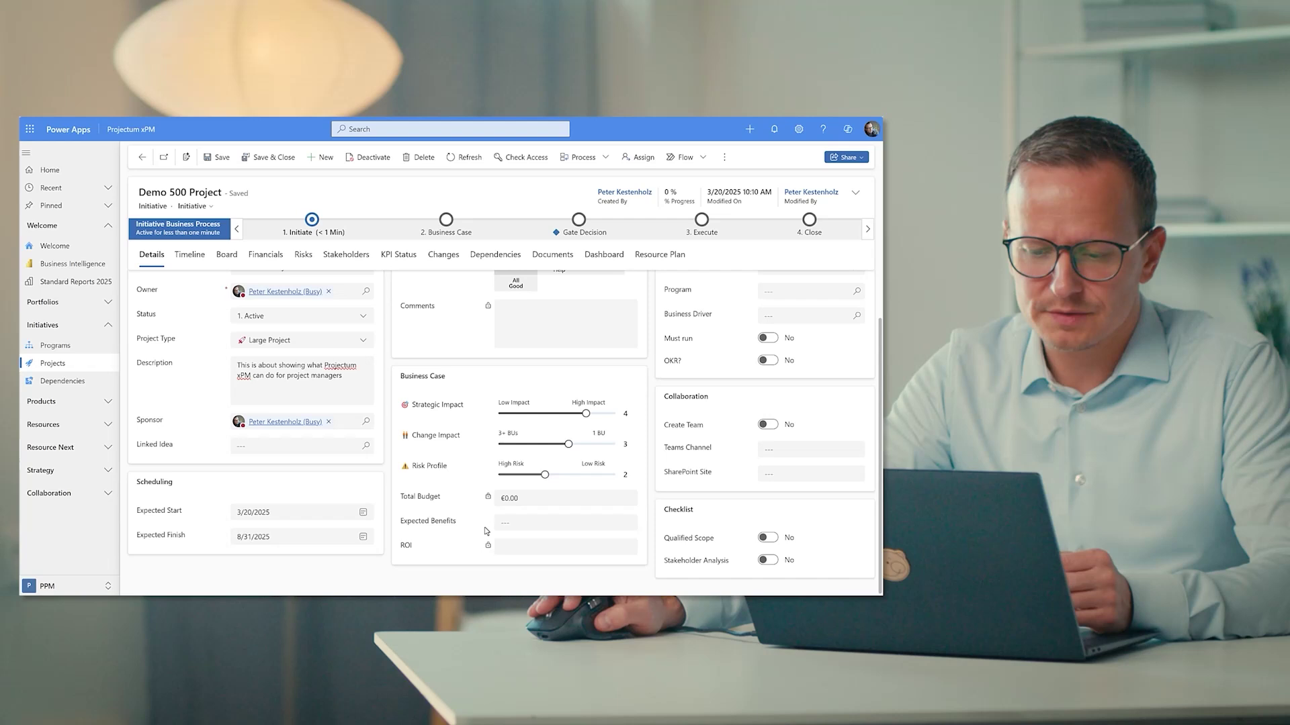
# - Enter €1,000,000.00 as the expected benefits
pyautogui.click(525, 521)
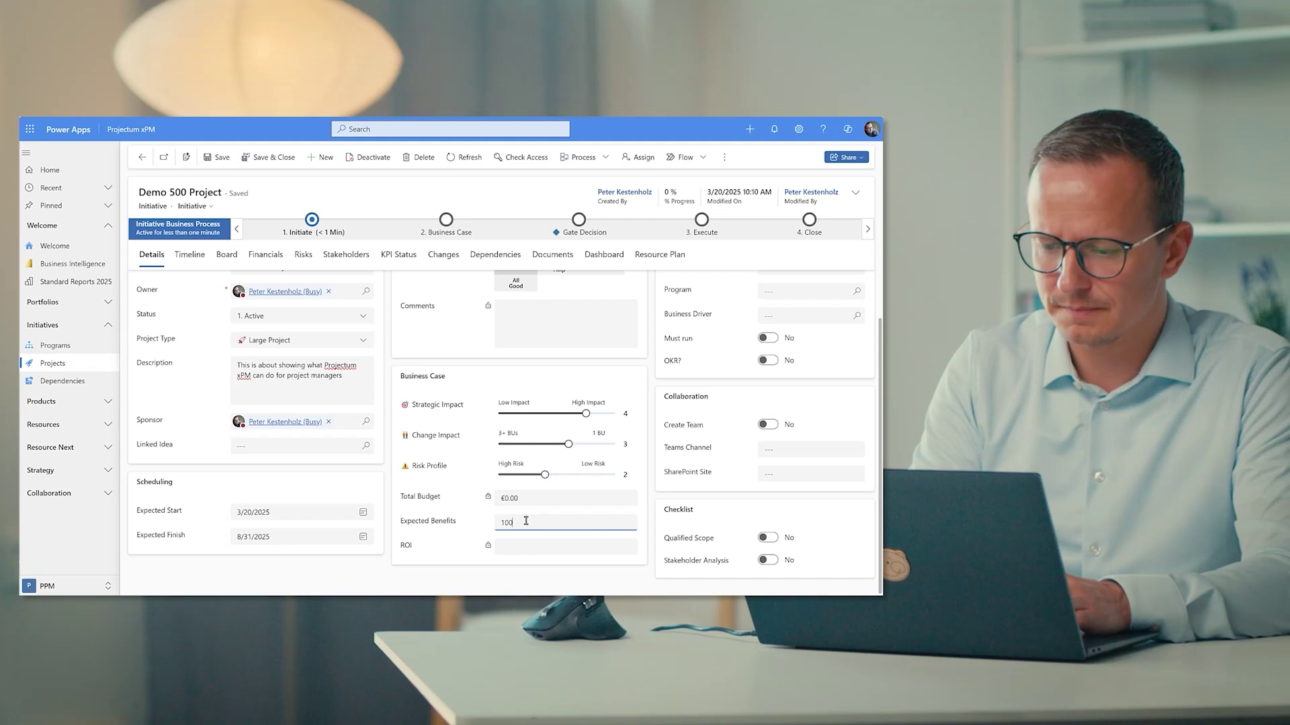
pyautogui.write('€1,000,000.')
pyautogui.click(473, 520)
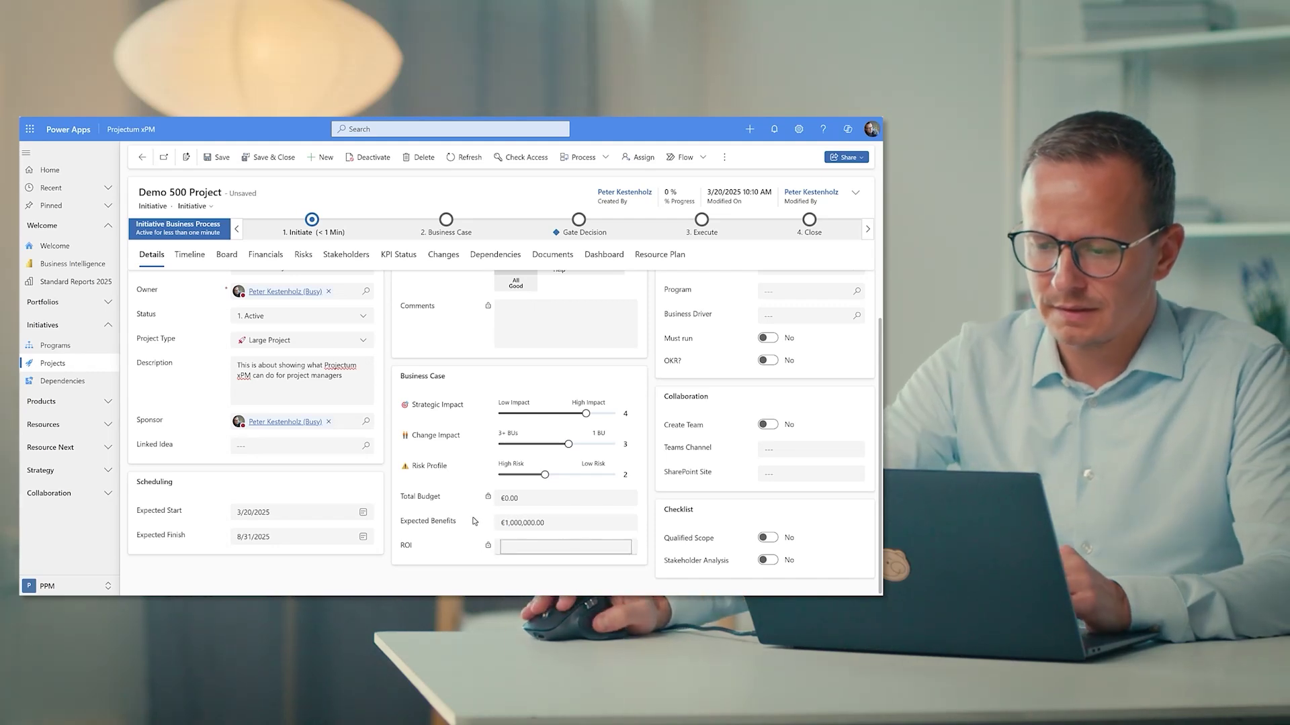
pyautogui.click(430, 534)
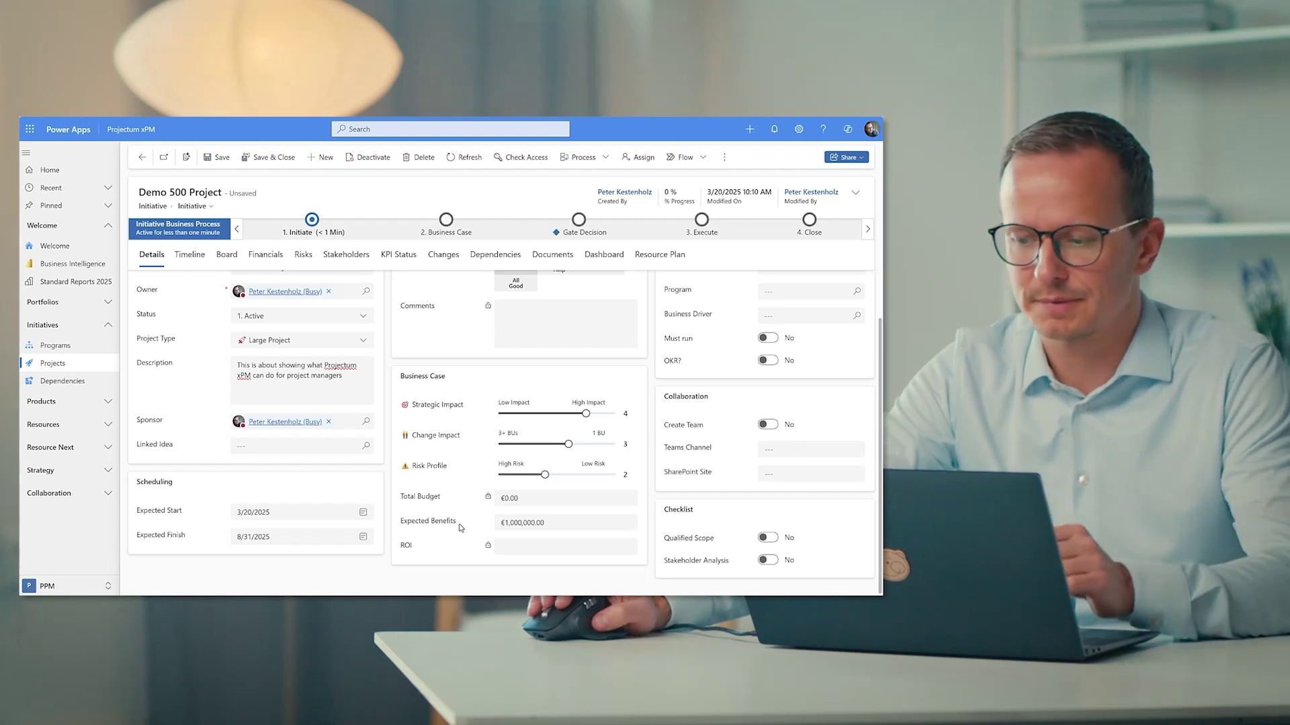
pyautogui.scroll(1, 431, 534)
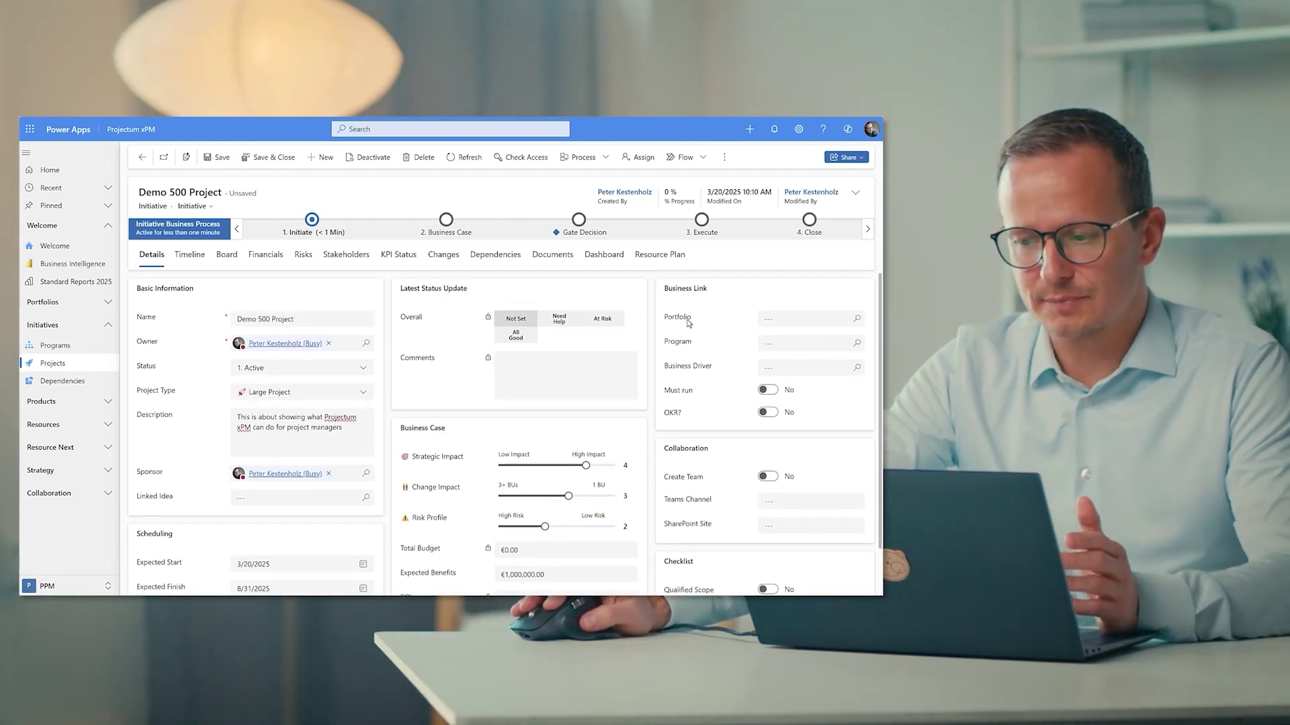
# - Link the project to Tech Portfolio 2025, Program X1 and the 3. Differentiation driver
pyautogui.click(859, 321)
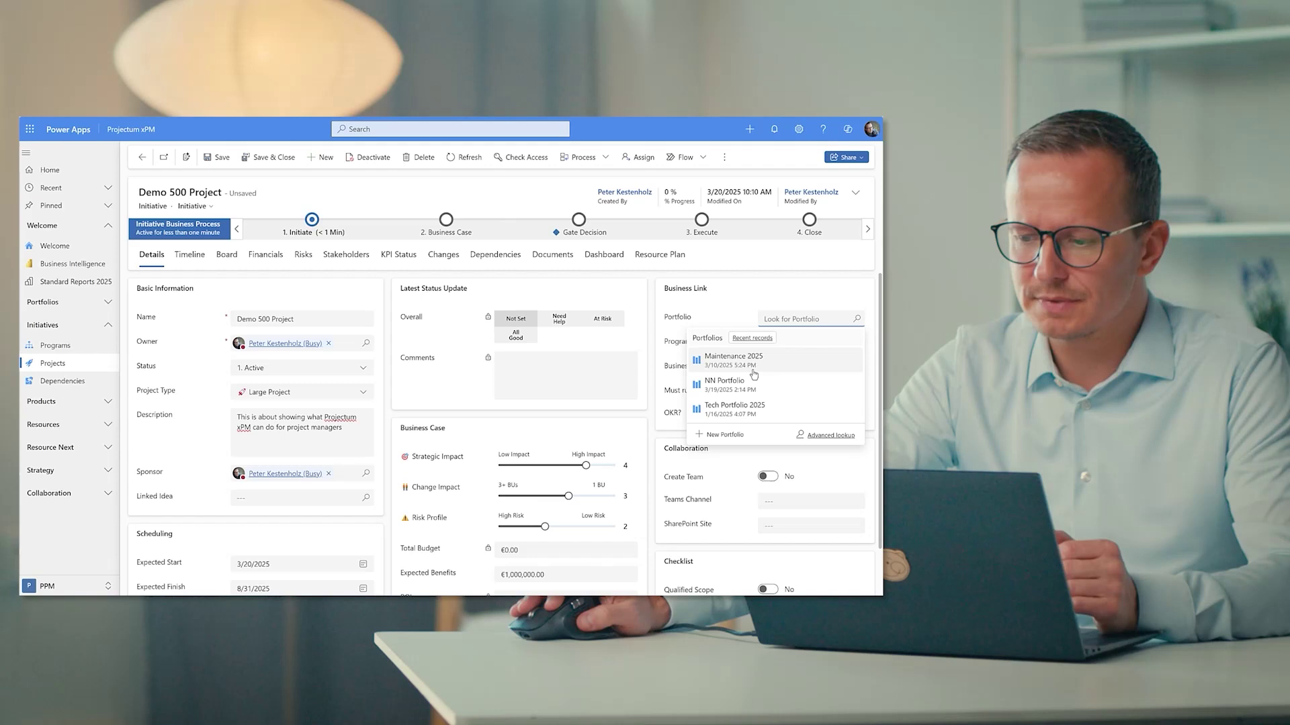
pyautogui.click(796, 381)
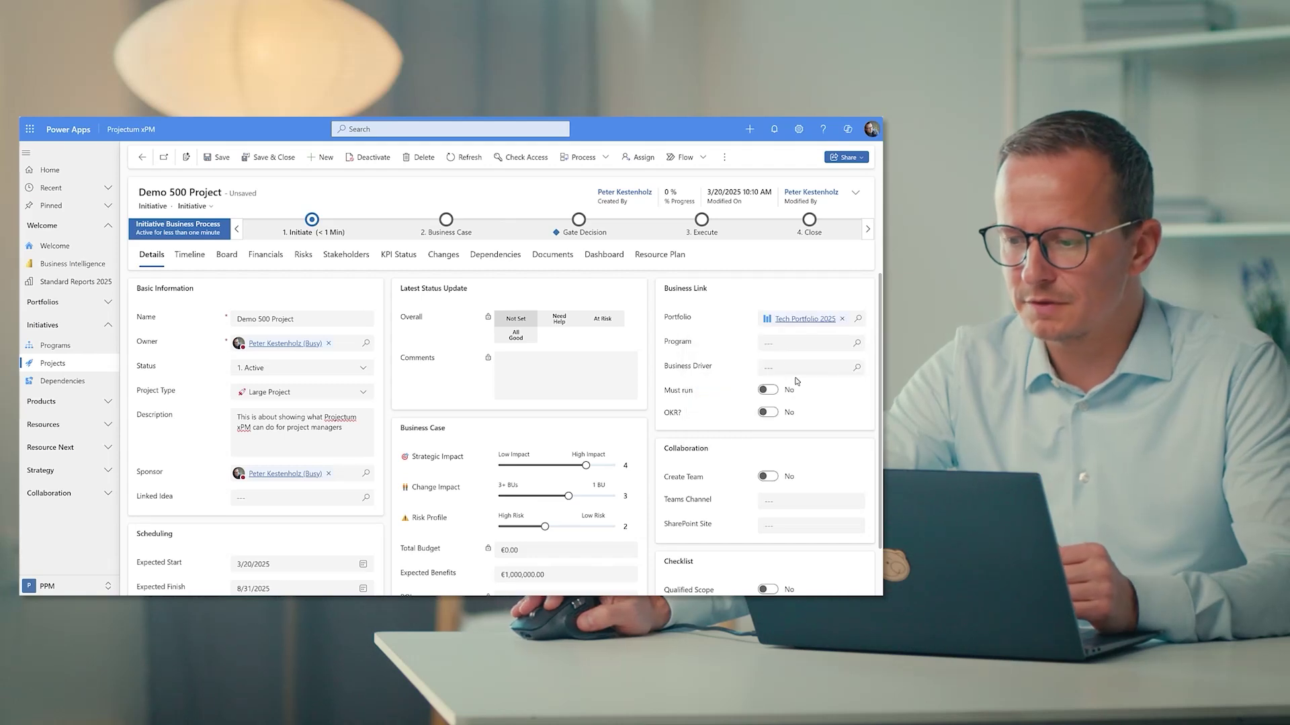
pyautogui.click(856, 347)
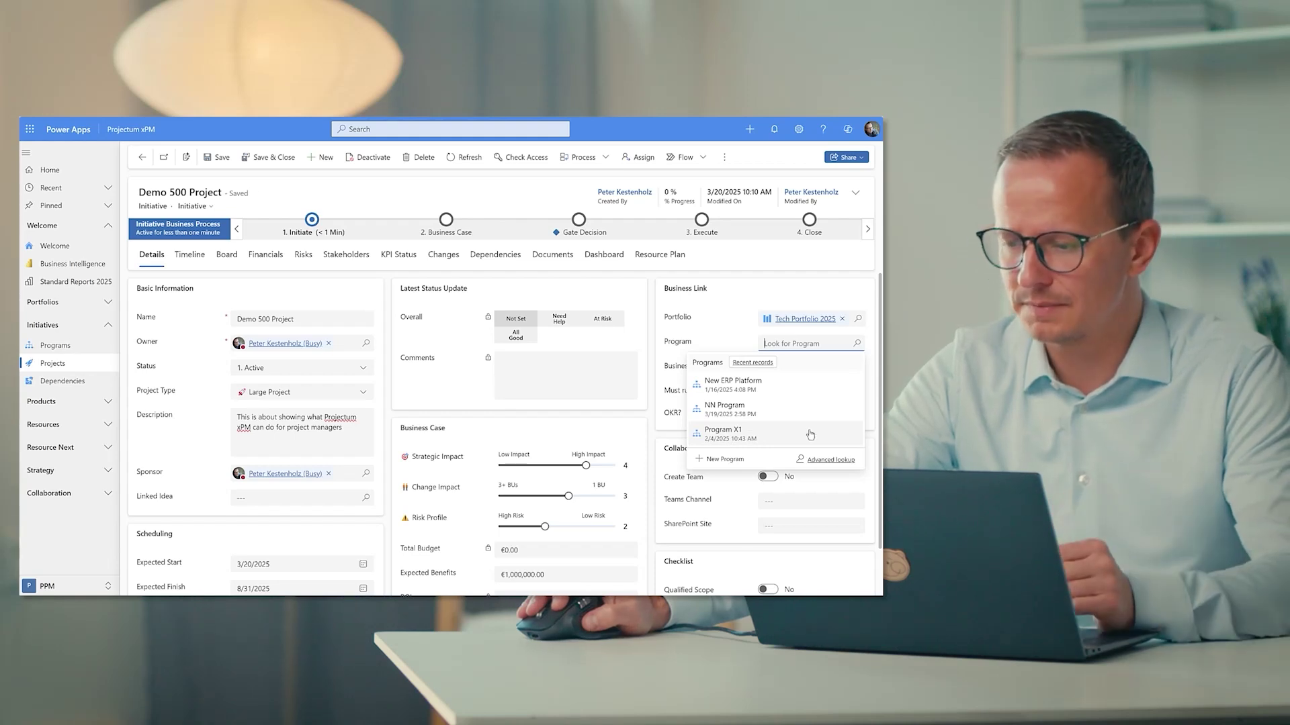
pyautogui.click(726, 435)
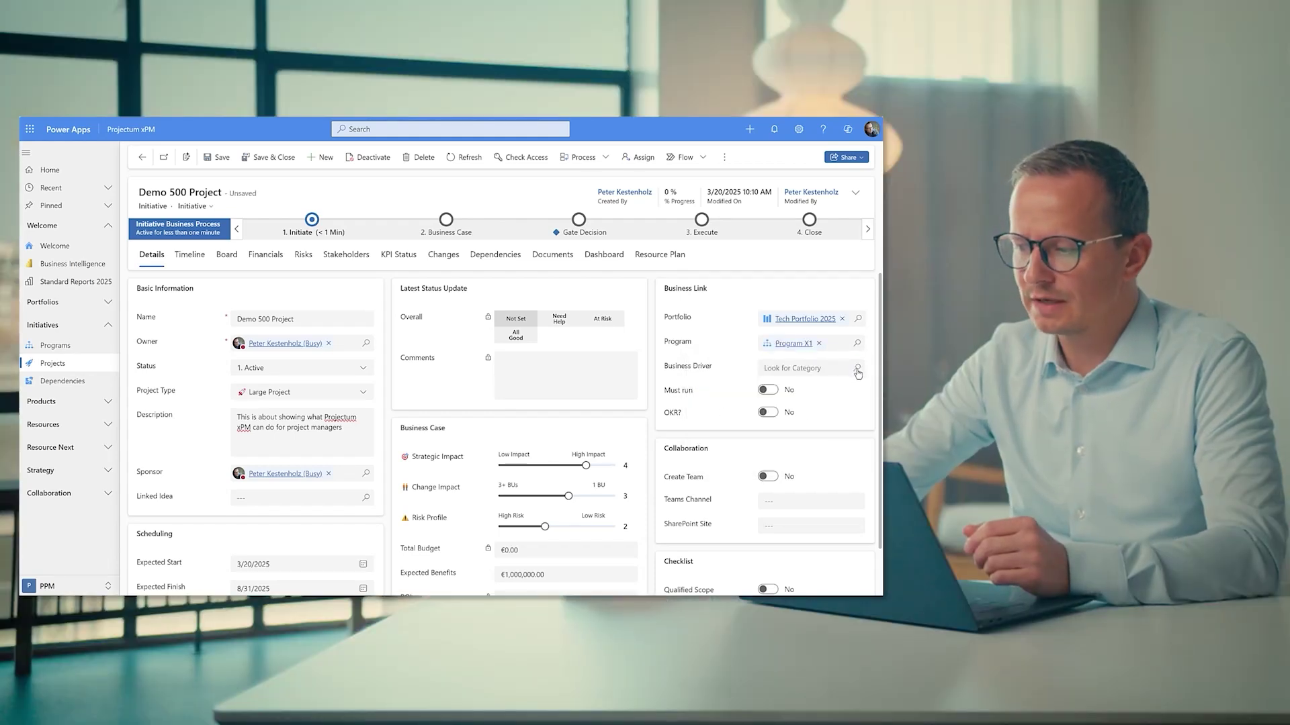
pyautogui.click(857, 370)
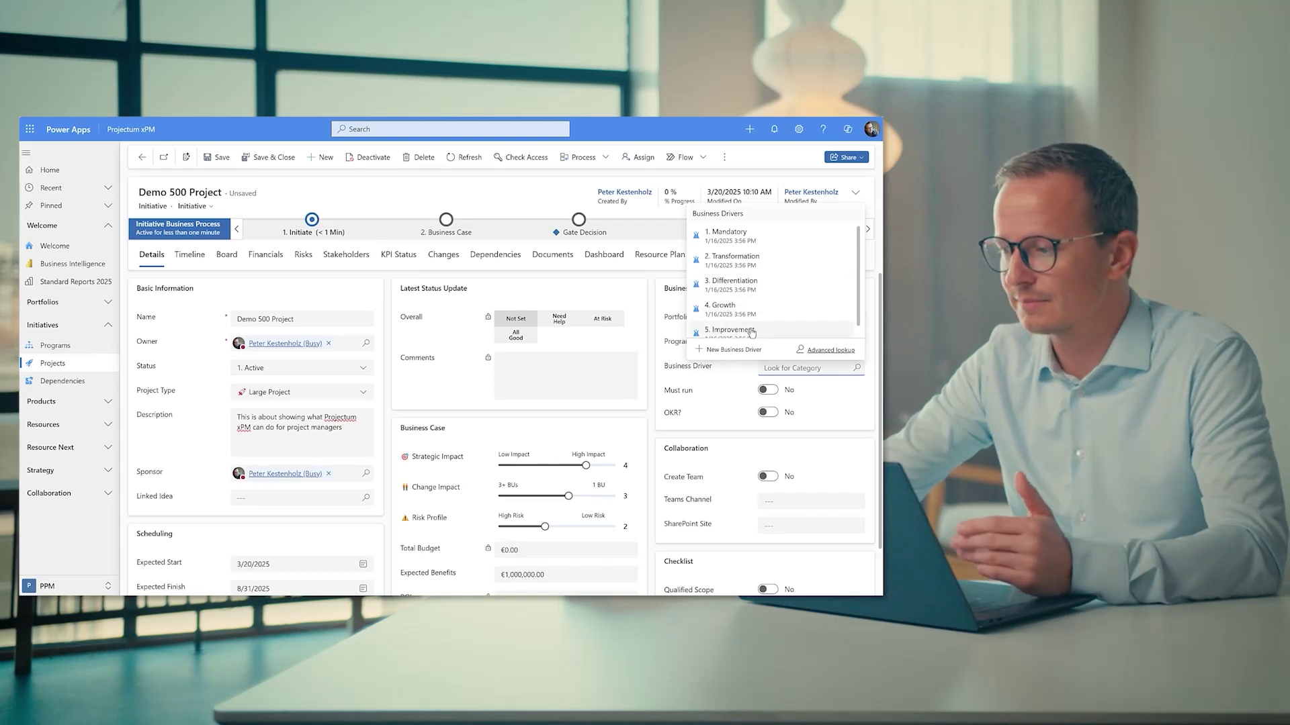
pyautogui.click(757, 289)
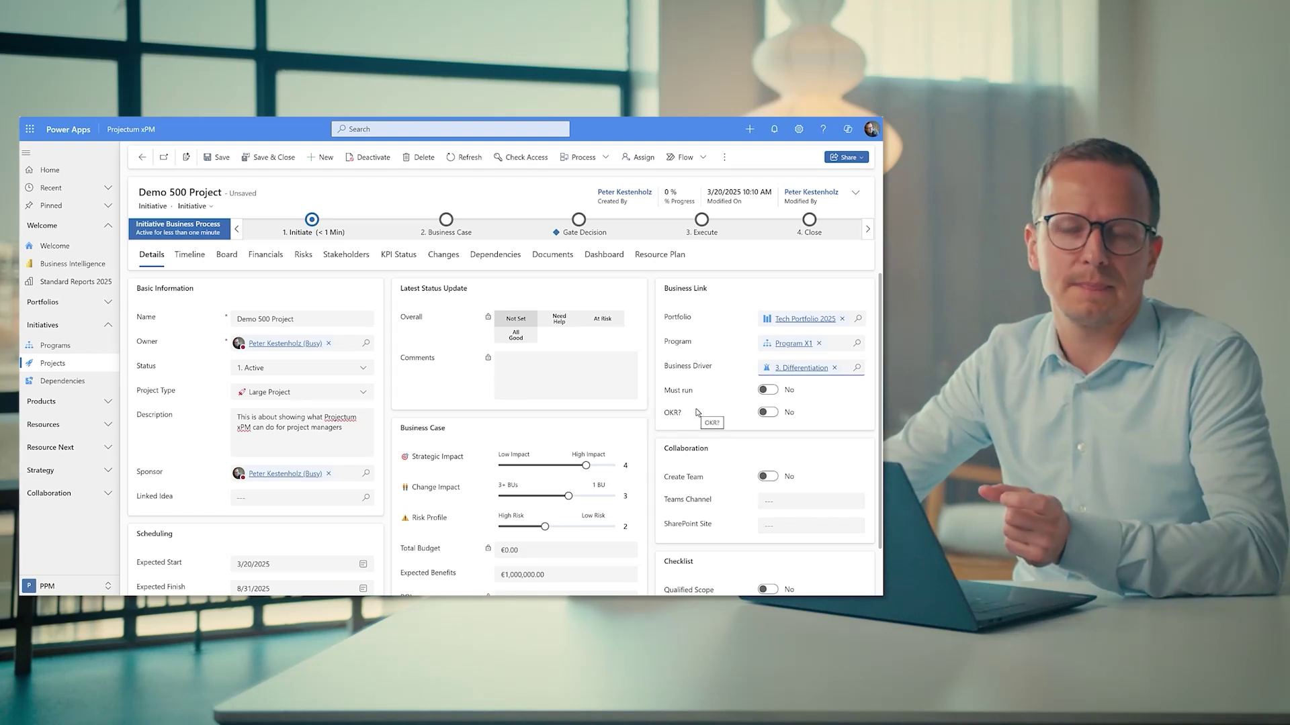
# - Mark the project as OKR without choosing a key result, and go to the Timeline
pyautogui.click(767, 413)
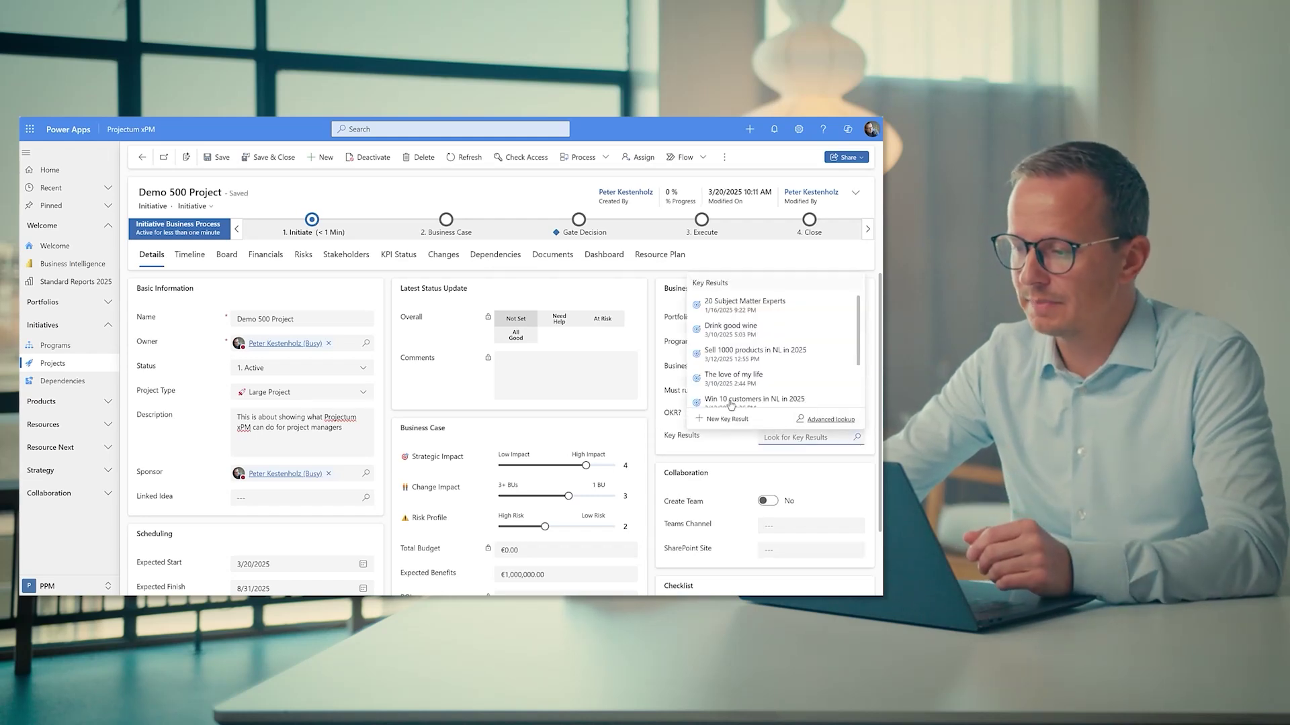
pyautogui.scroll(-3, 745, 383)
pyautogui.scroll(-2, 736, 398)
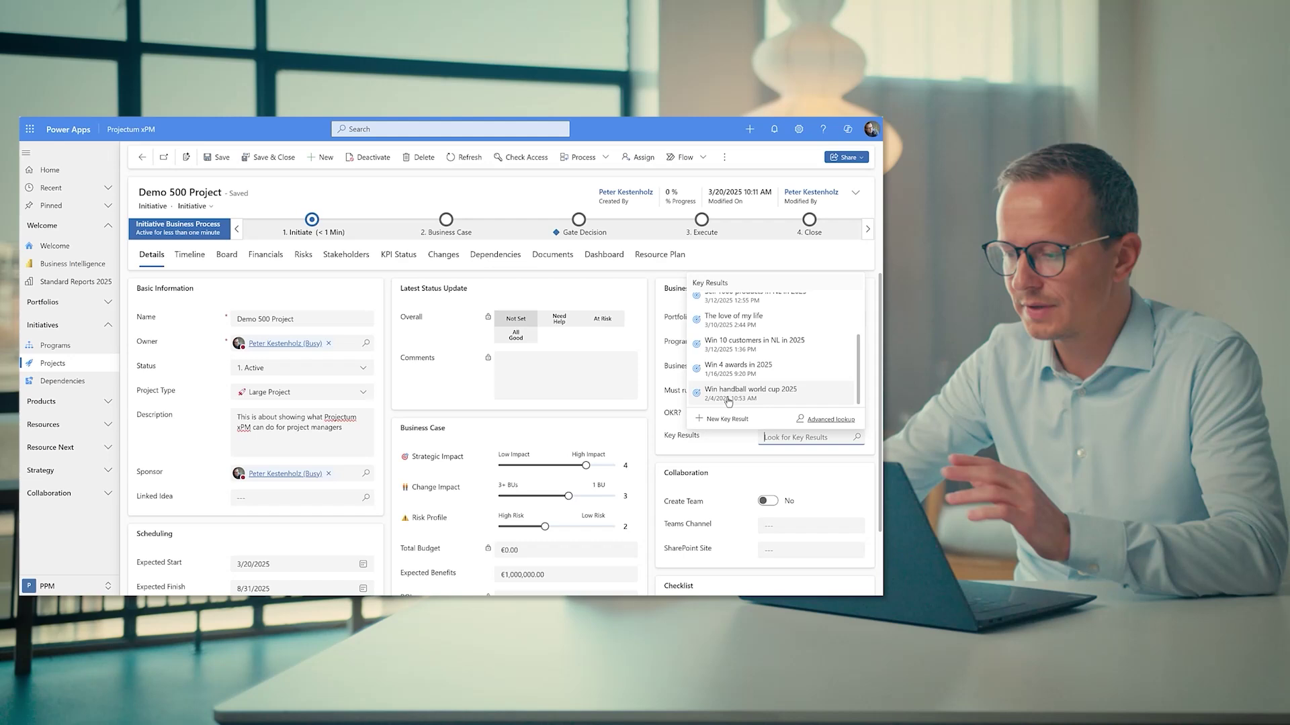
pyautogui.click(682, 456)
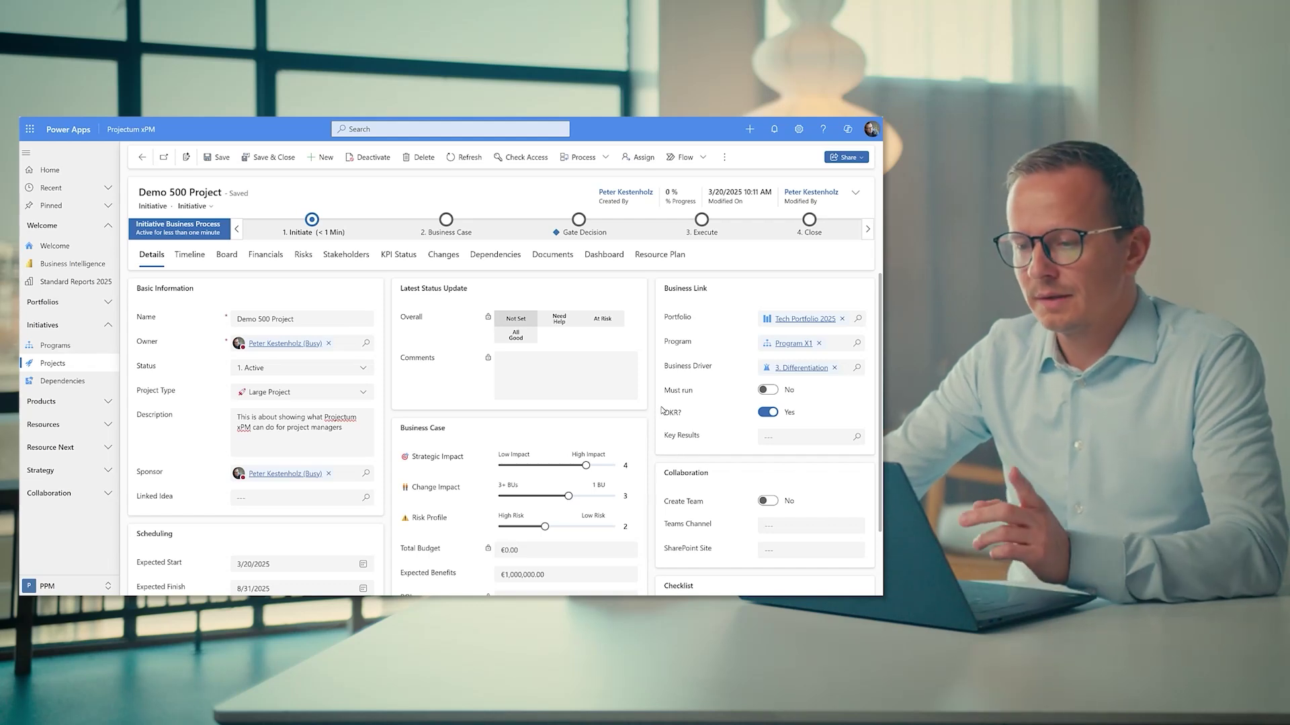
pyautogui.click(187, 257)
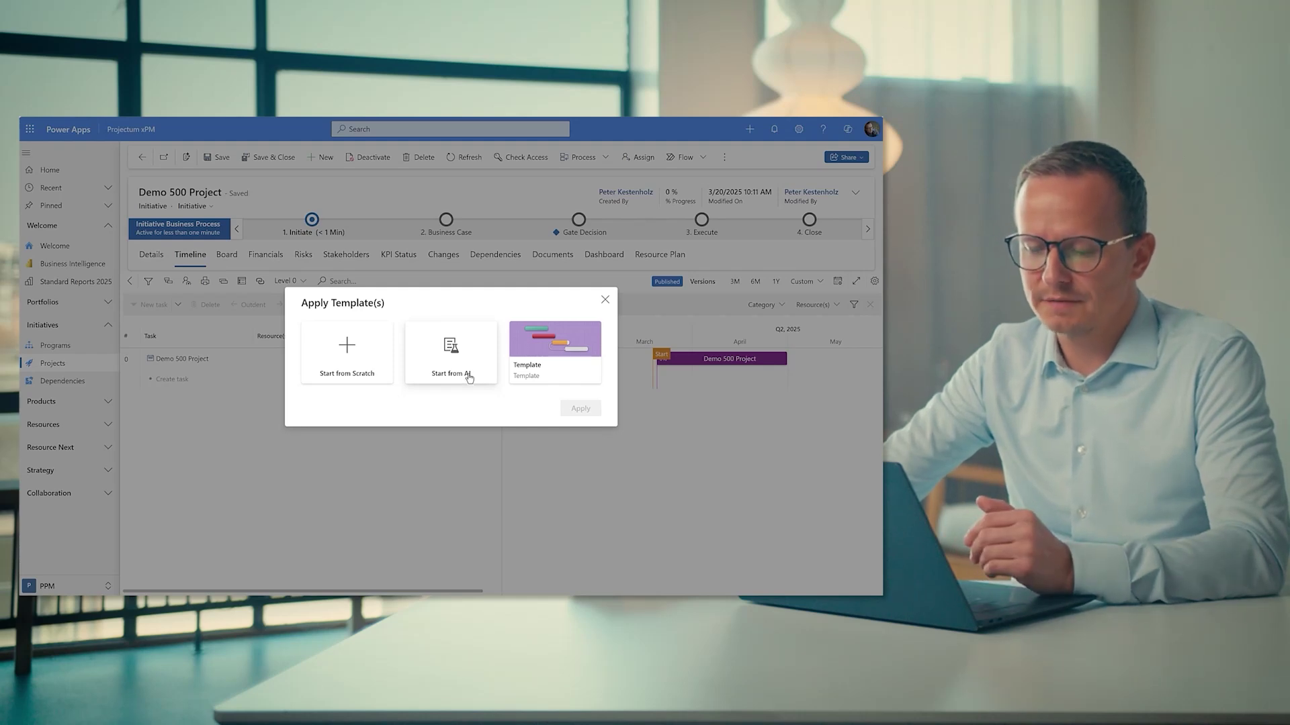
# - Choose Start from Scratch in the Apply Template(s) dialog
pyautogui.click(358, 365)
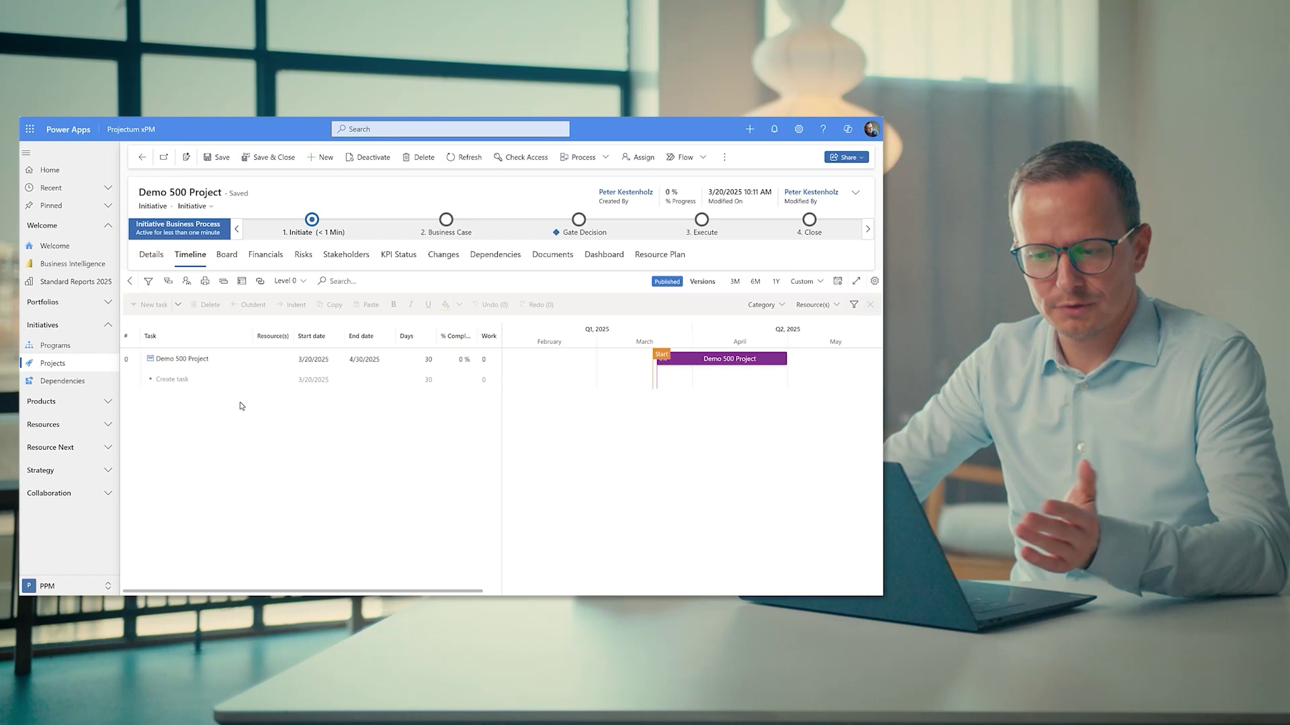
# - Add Phase 1, Task A, Task B and Task C as timeline tasks
pyautogui.click(177, 380)
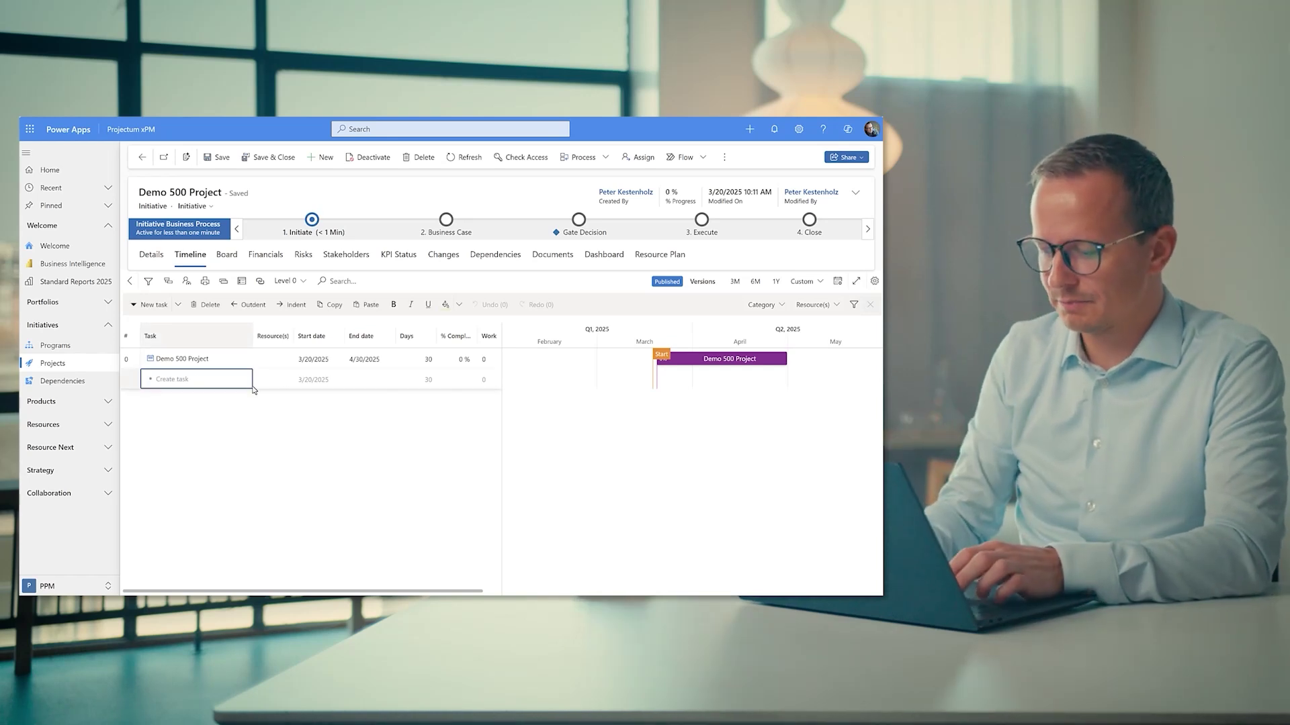
pyautogui.write('Phase 1')
pyautogui.press('Return')
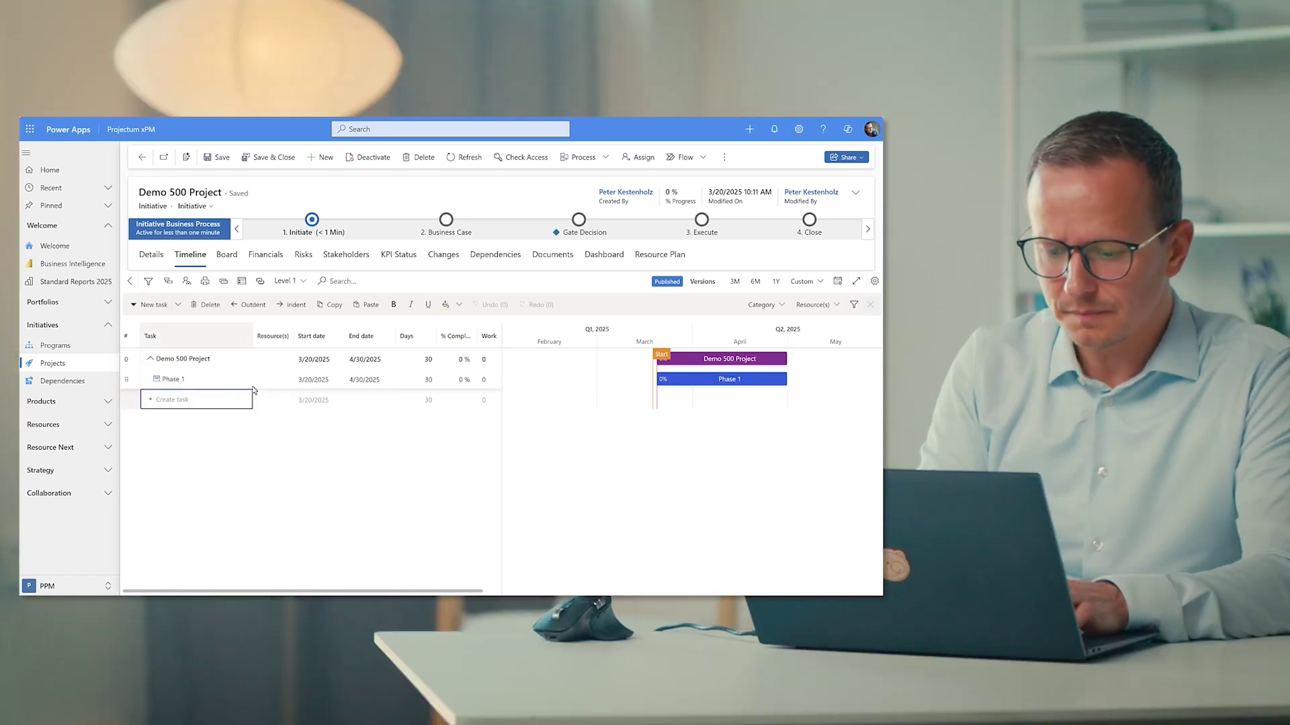
pyautogui.write('Task A')
pyautogui.press('Return')
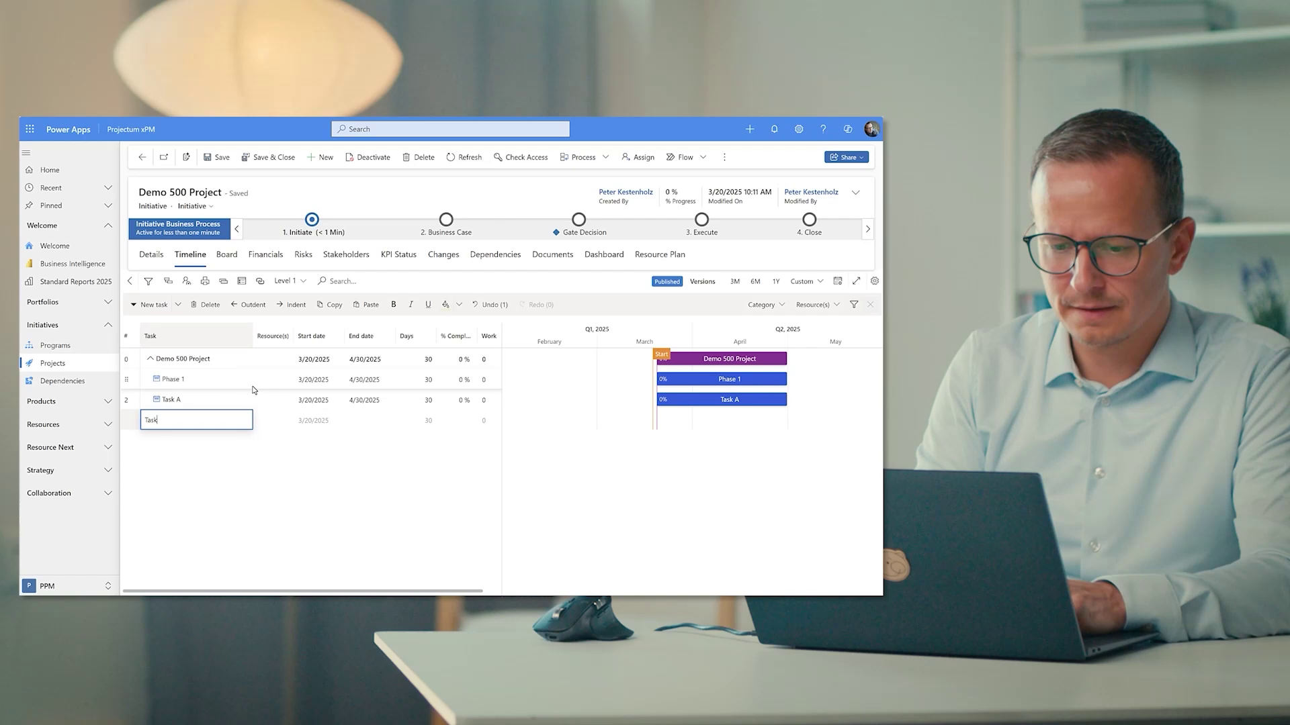
pyautogui.write(' B')
pyautogui.write('Task')
pyautogui.press('Return')
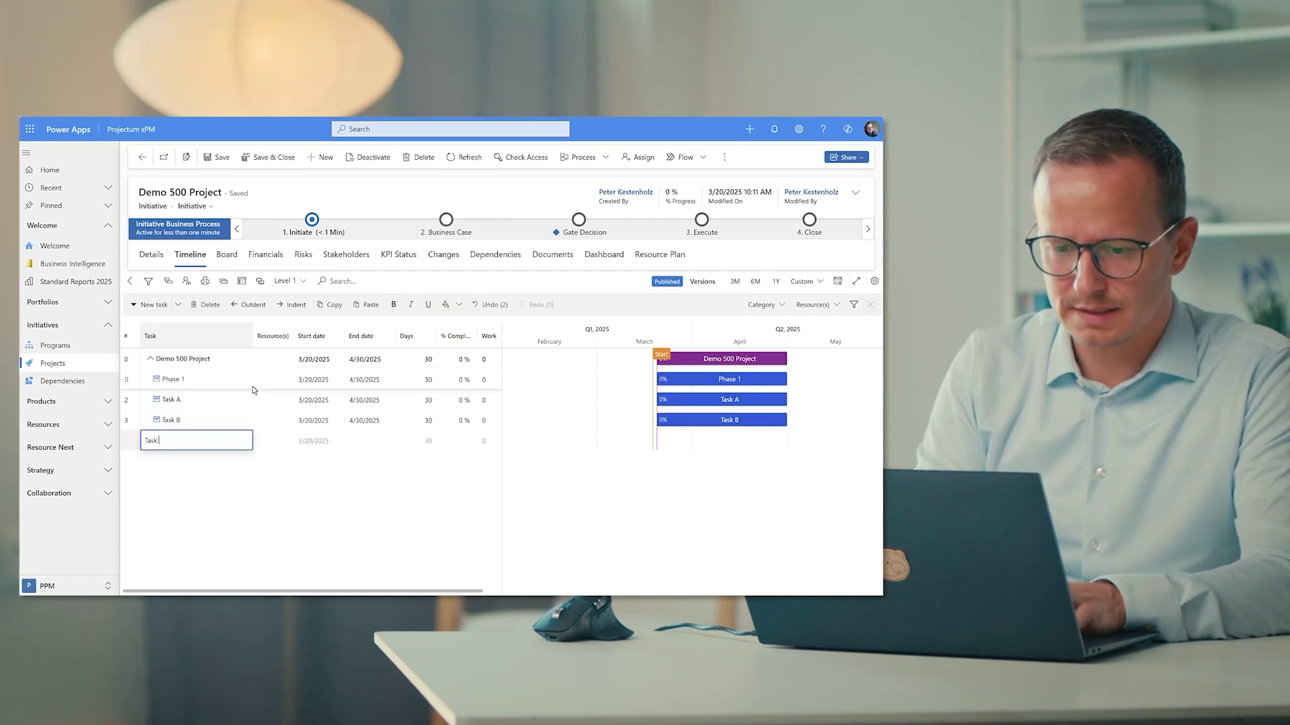
pyautogui.write('C')
pyautogui.press('Return')
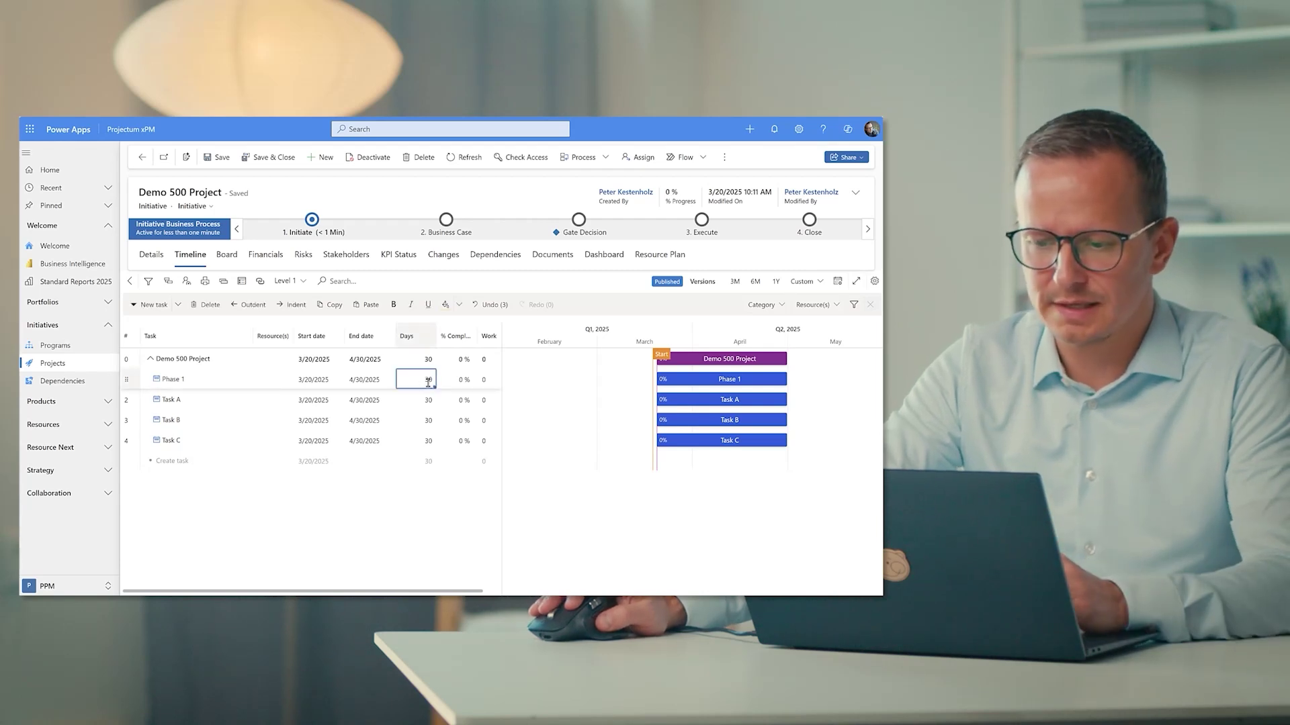
pyautogui.write('20')
# - Make Phase 1 last 25 days, ending 4/24/2025
pyautogui.press('Return')
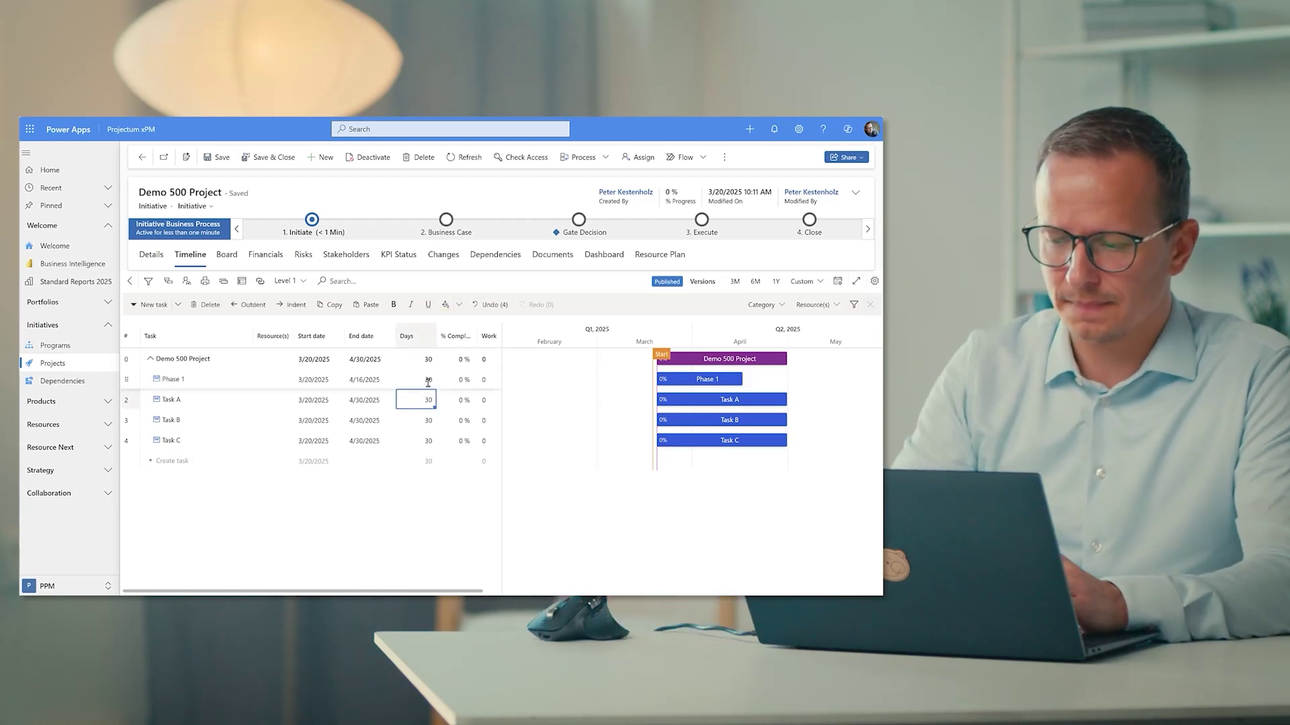
pyautogui.click(422, 504)
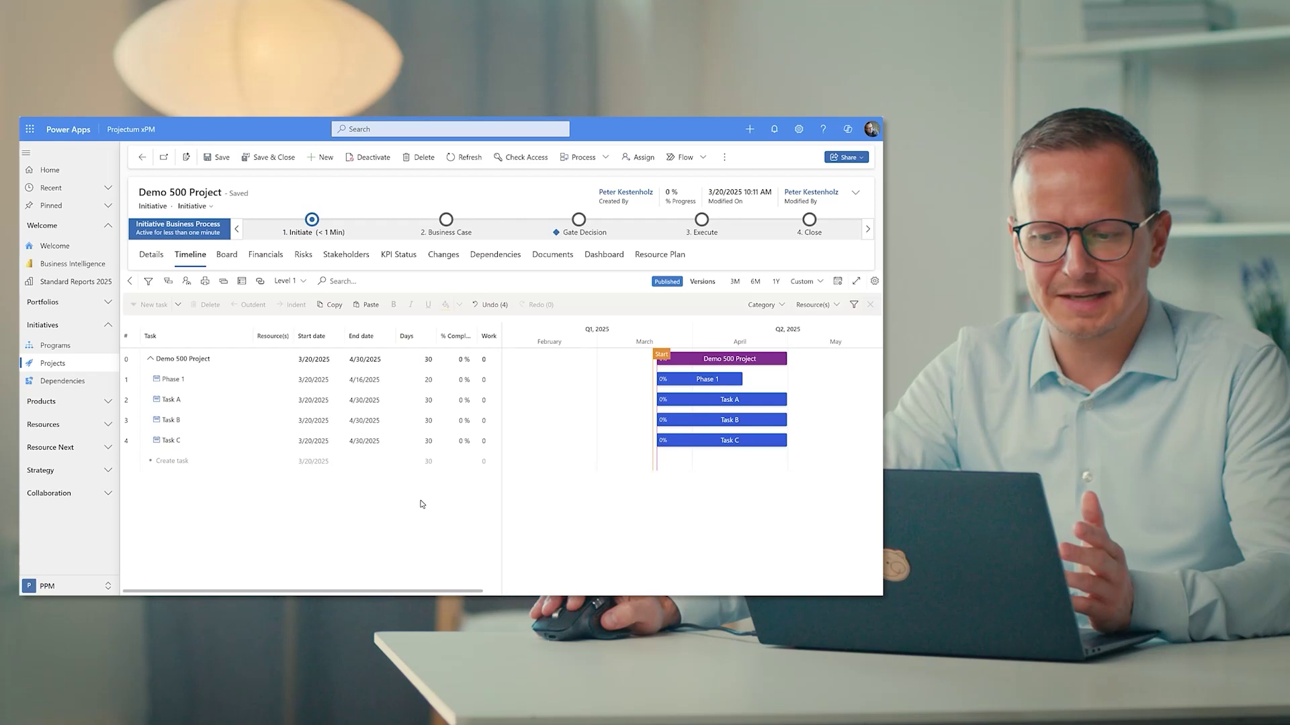
pyautogui.moveTo(706, 379)
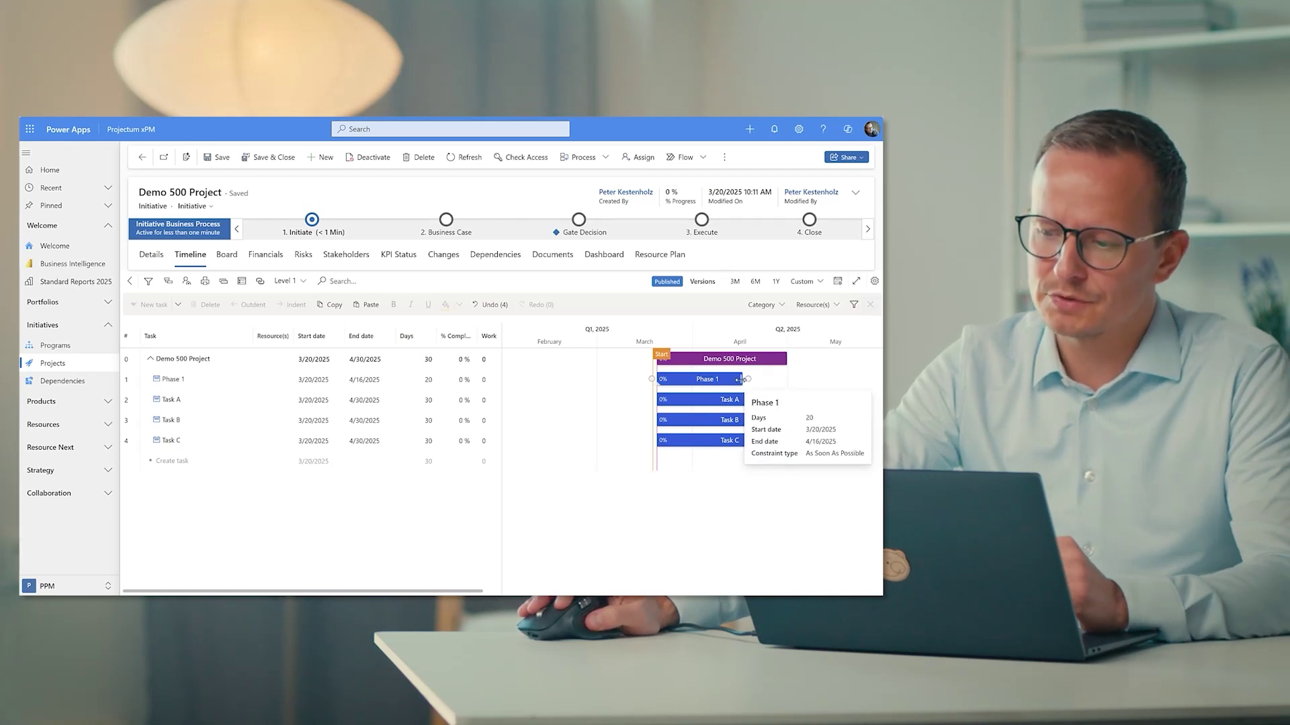
pyautogui.moveTo(741, 380)
pyautogui.mouseDown()
pyautogui.moveTo(705, 380)
pyautogui.moveTo(779, 379)
pyautogui.mouseUp()
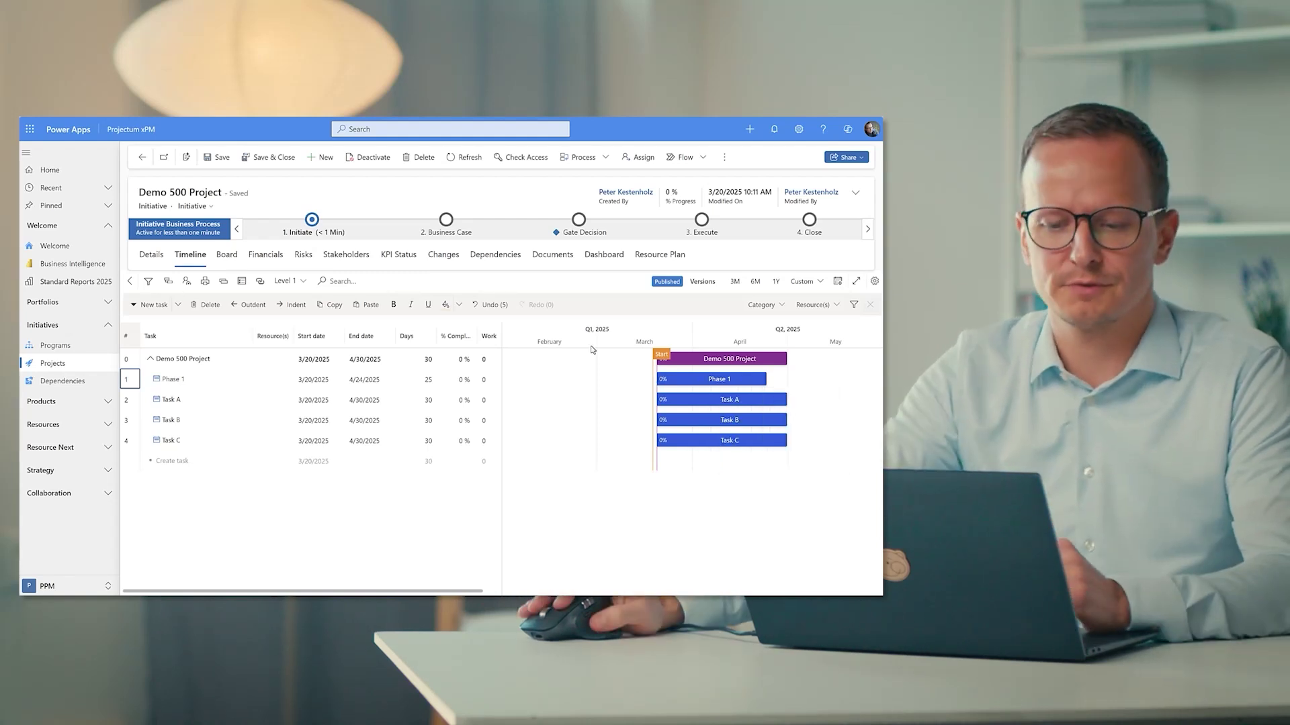
# - Indent Tasks A, B and C under Phase 1
pyautogui.click(186, 398)
pyautogui.hotkey('shift', 'Down')
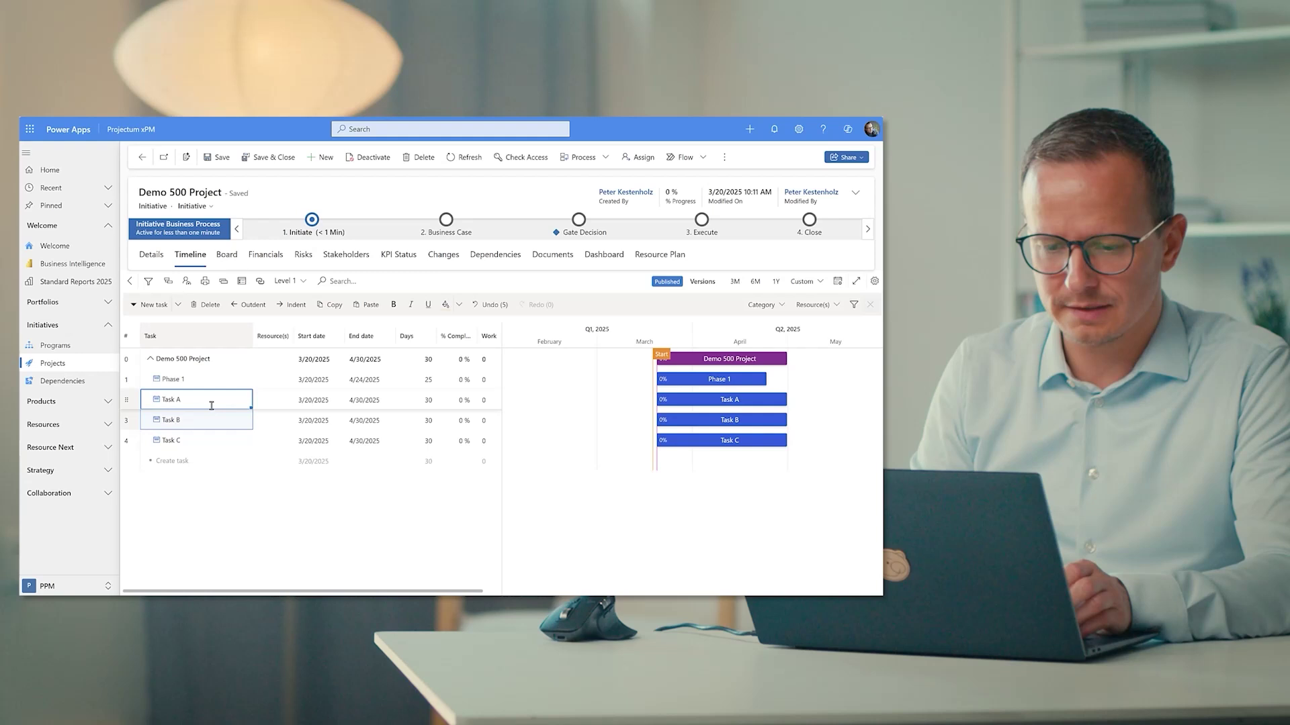
pyautogui.hotkey('shift', 'Down')
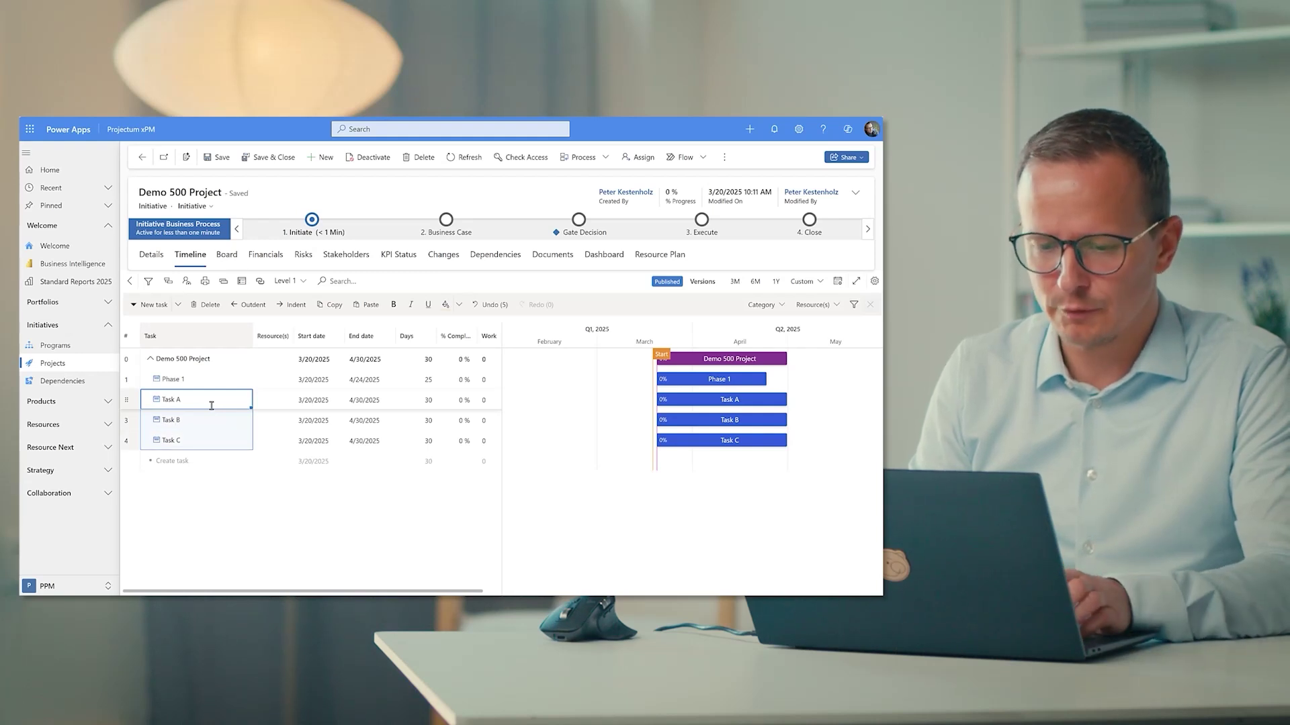
pyautogui.hotkey('alt', 'shift', 'Right')
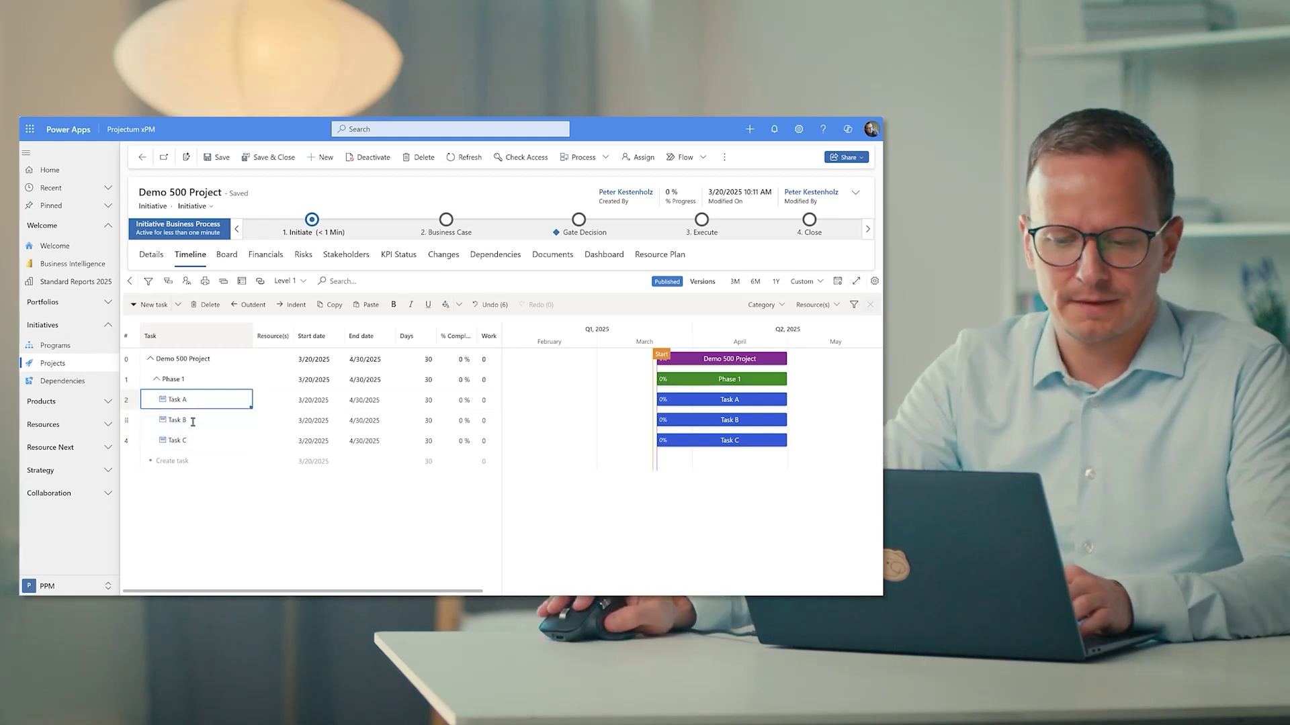
# - Add Milestone 1 below Task C with a 0-day duration
pyautogui.click(163, 465)
pyautogui.write('Milestone 1')
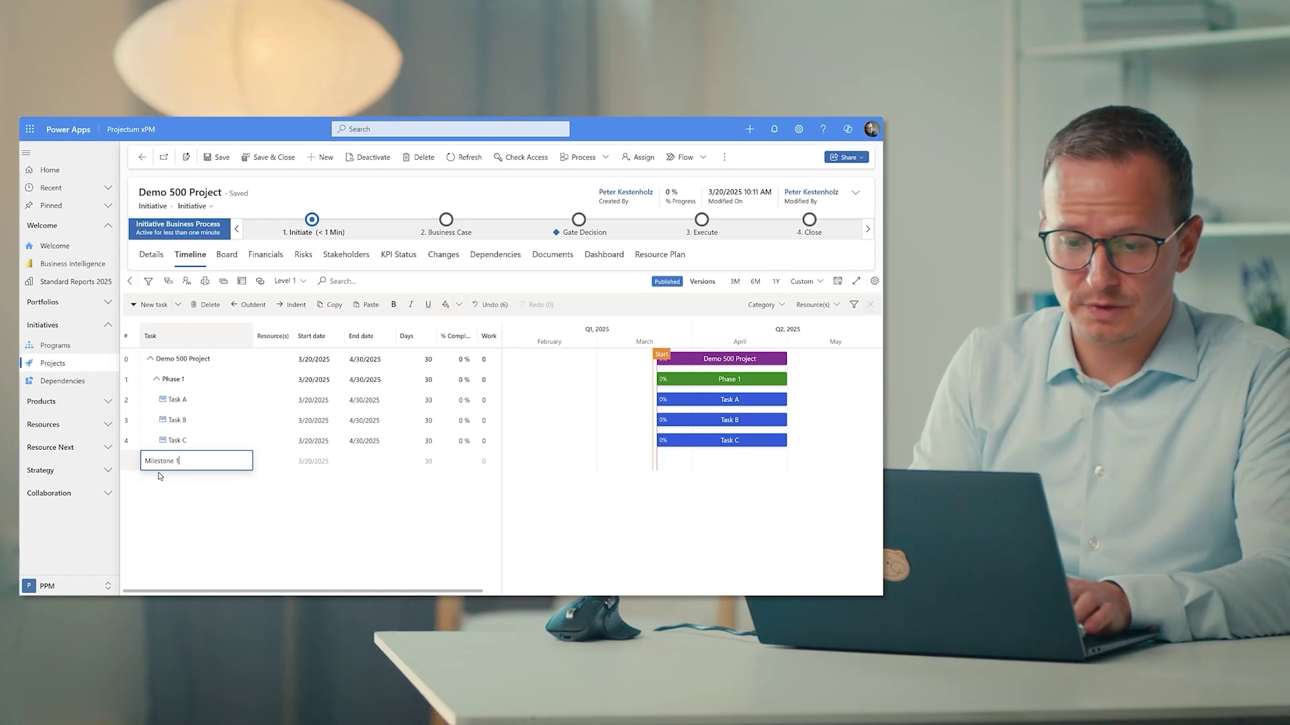
pyautogui.press('Return')
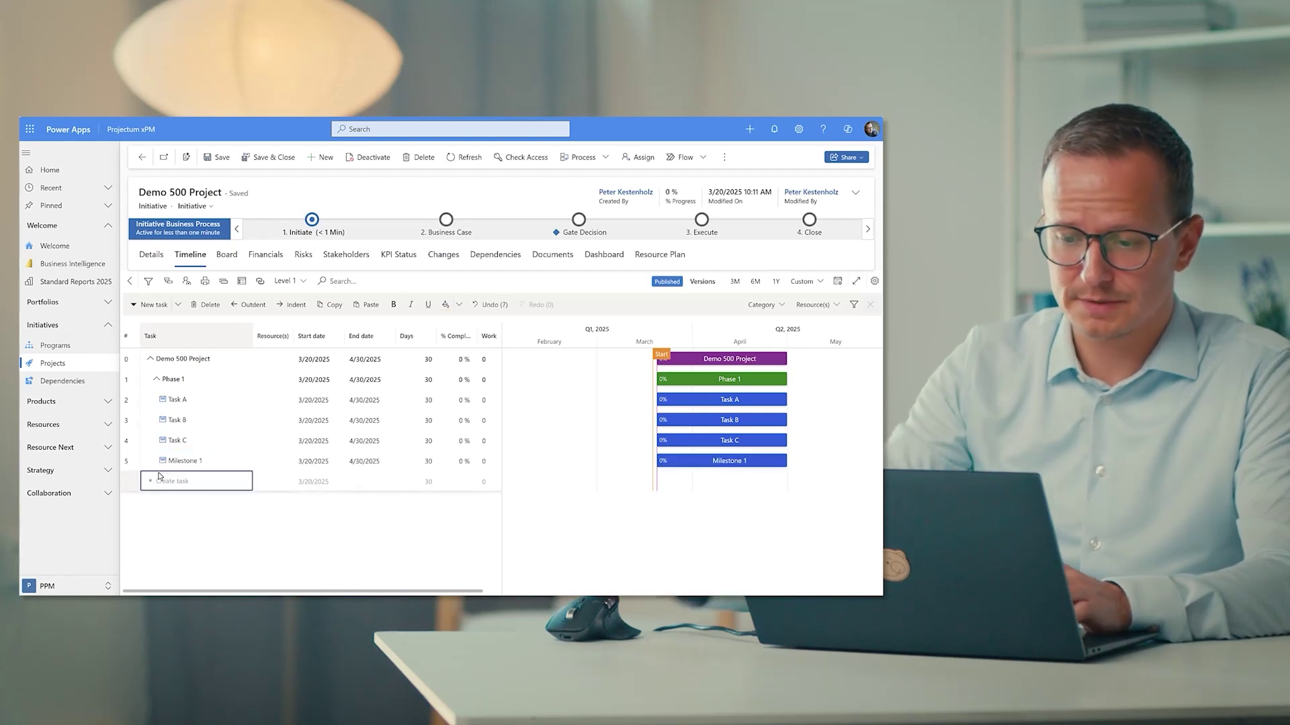
pyautogui.click(412, 462)
pyautogui.write('0')
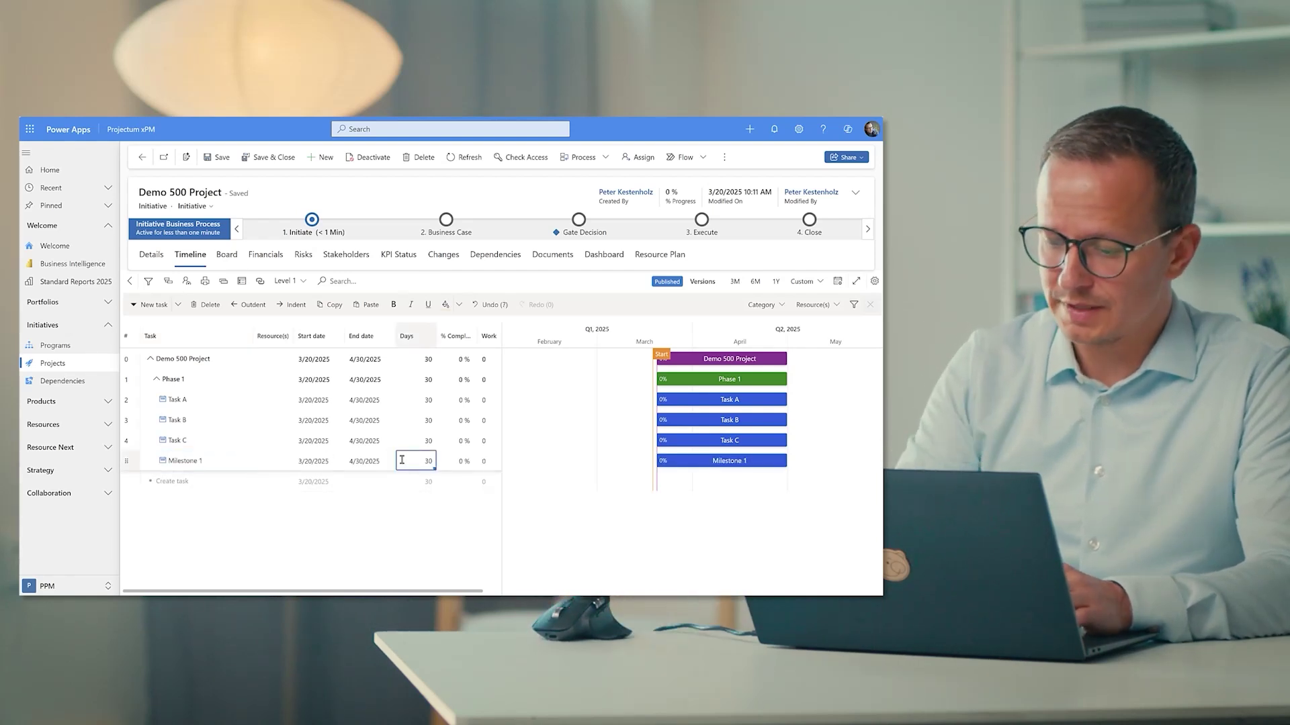
pyautogui.press('Return')
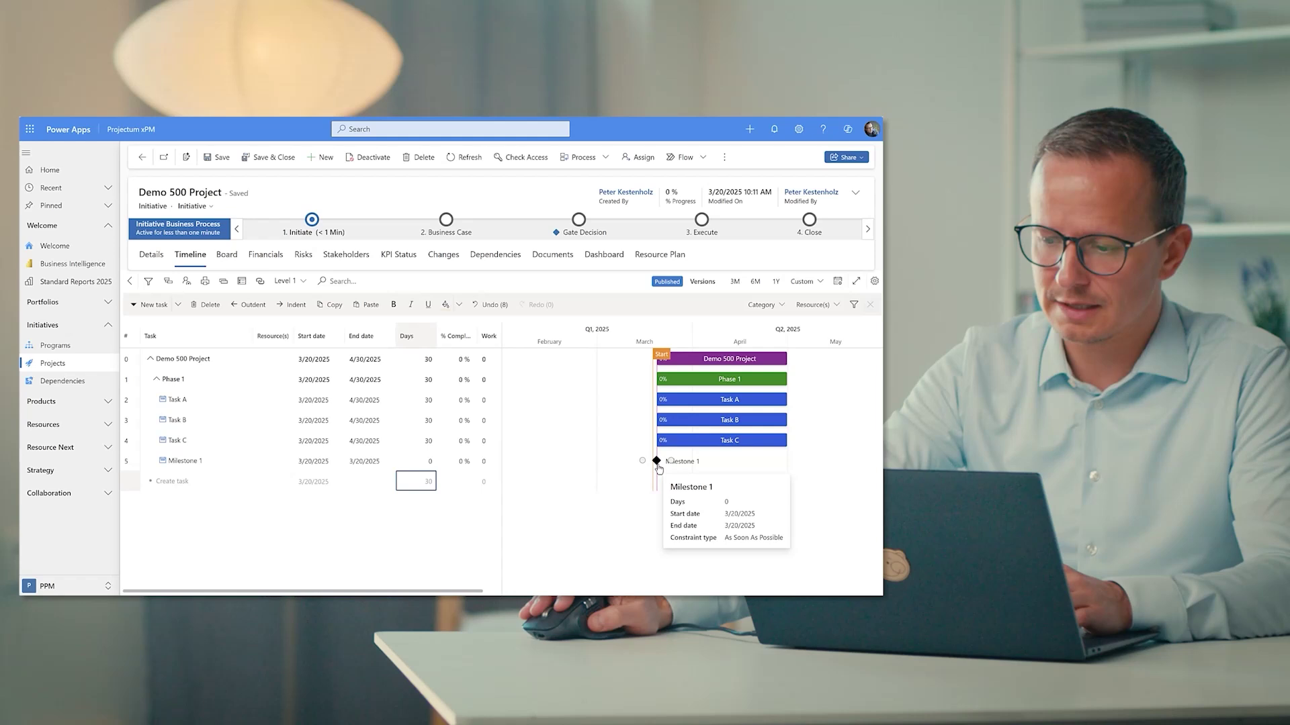
# - In a one-year view, move Task A to 3/24, Task B to 4/25, Milestone 1 to 8/8
pyautogui.click(777, 282)
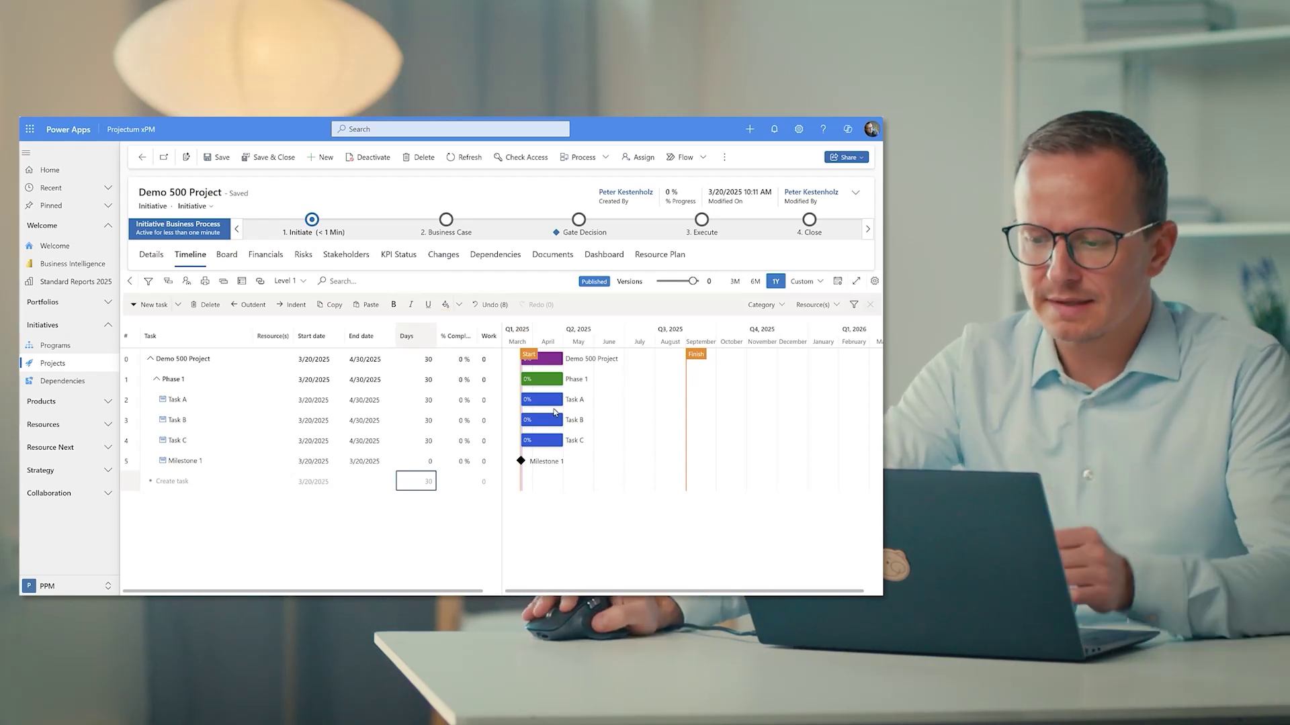
pyautogui.moveTo(543, 399)
pyautogui.moveTo(543, 419); pyautogui.dragTo(627, 440)
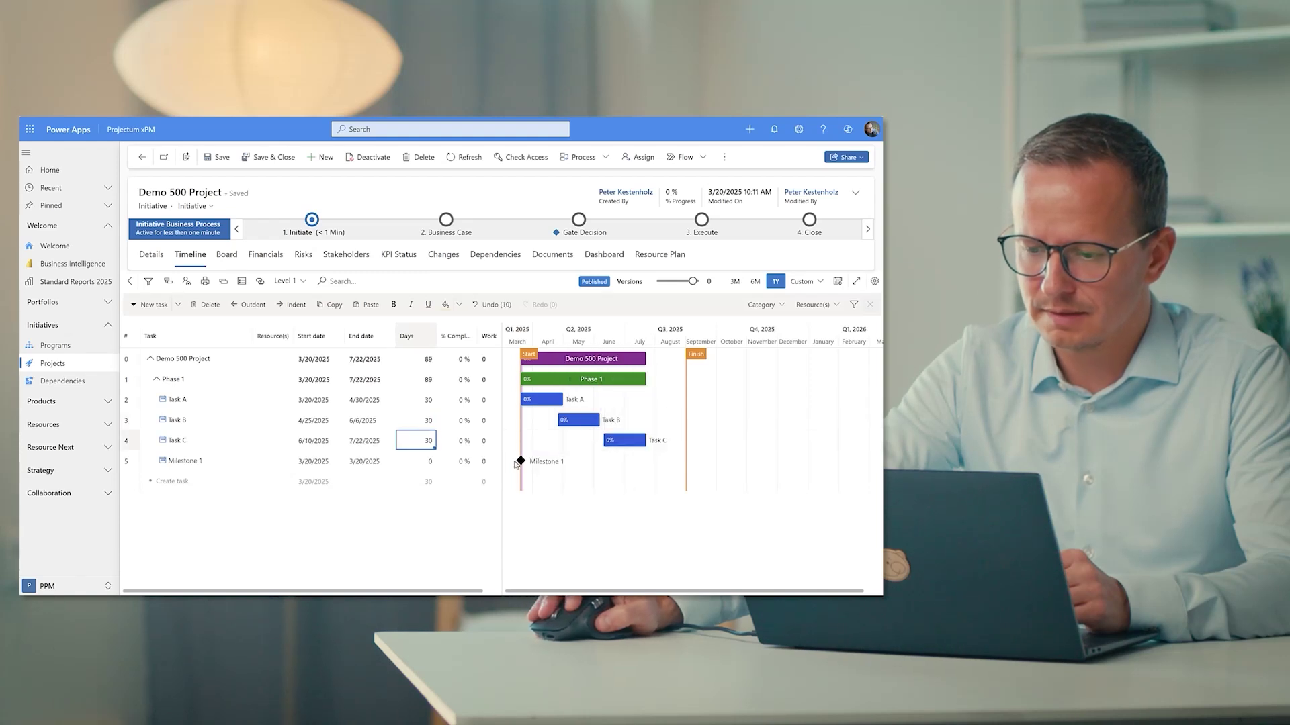
pyautogui.moveTo(520, 461); pyautogui.dragTo(662, 461)
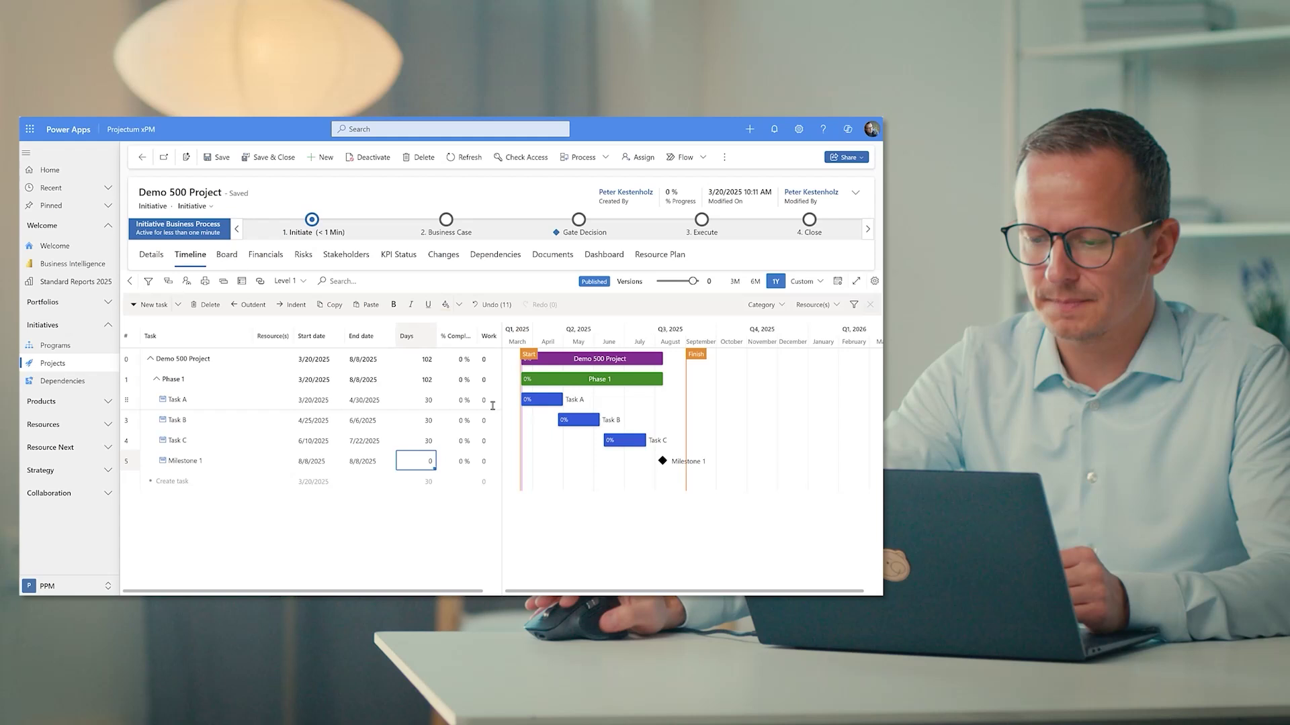
pyautogui.moveTo(558, 401); pyautogui.dragTo(549, 399)
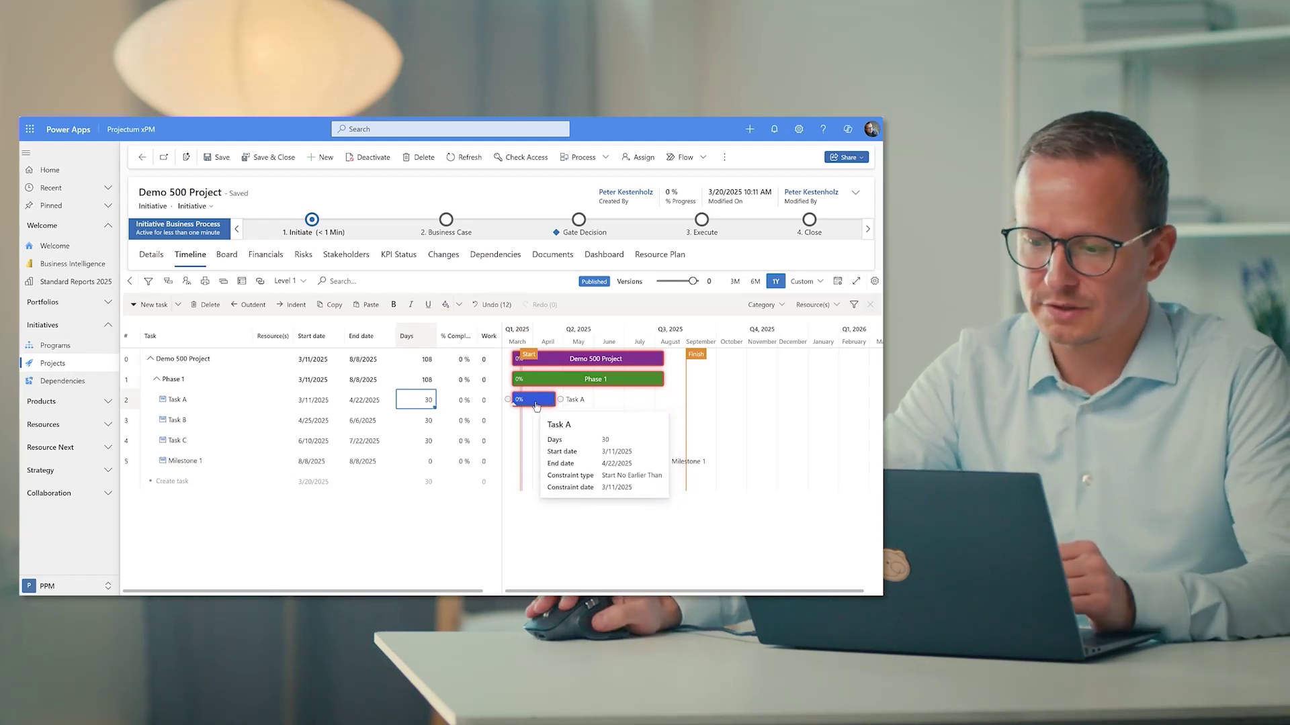
pyautogui.moveTo(535, 406); pyautogui.dragTo(547, 407)
pyautogui.moveTo(662, 462); pyautogui.dragTo(714, 463)
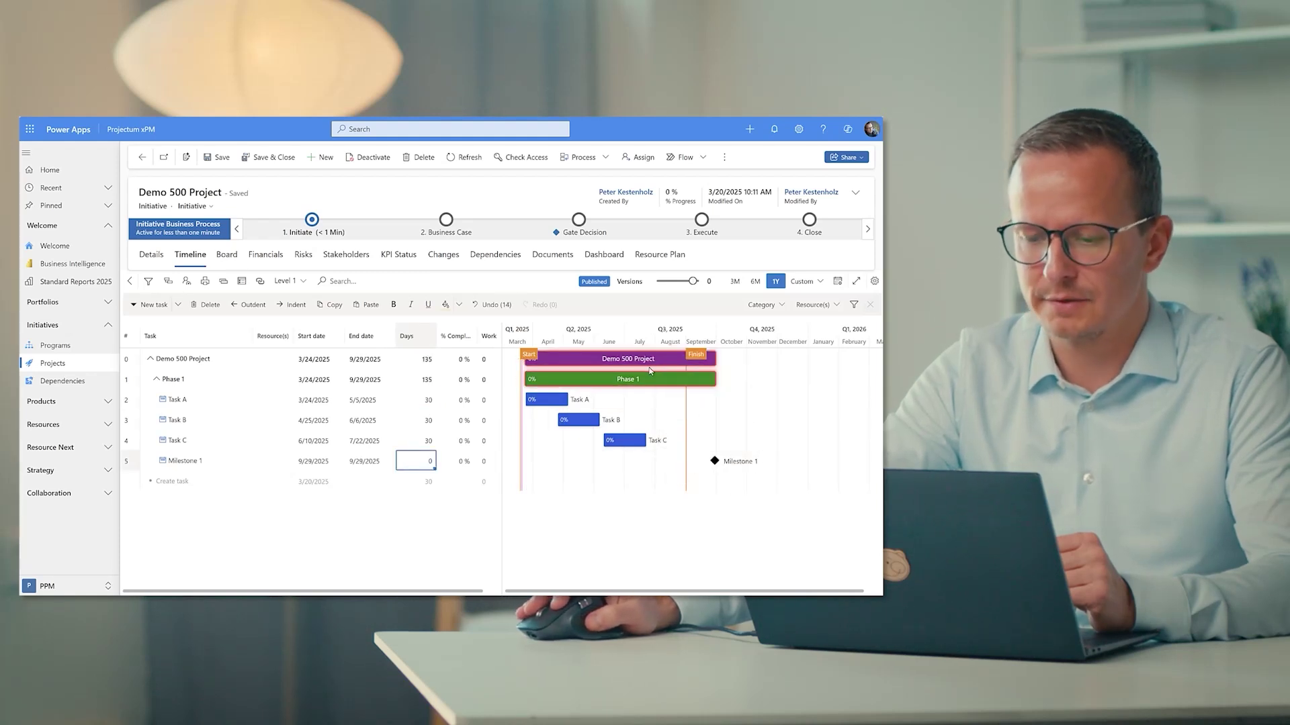
pyautogui.moveTo(715, 462); pyautogui.dragTo(662, 462)
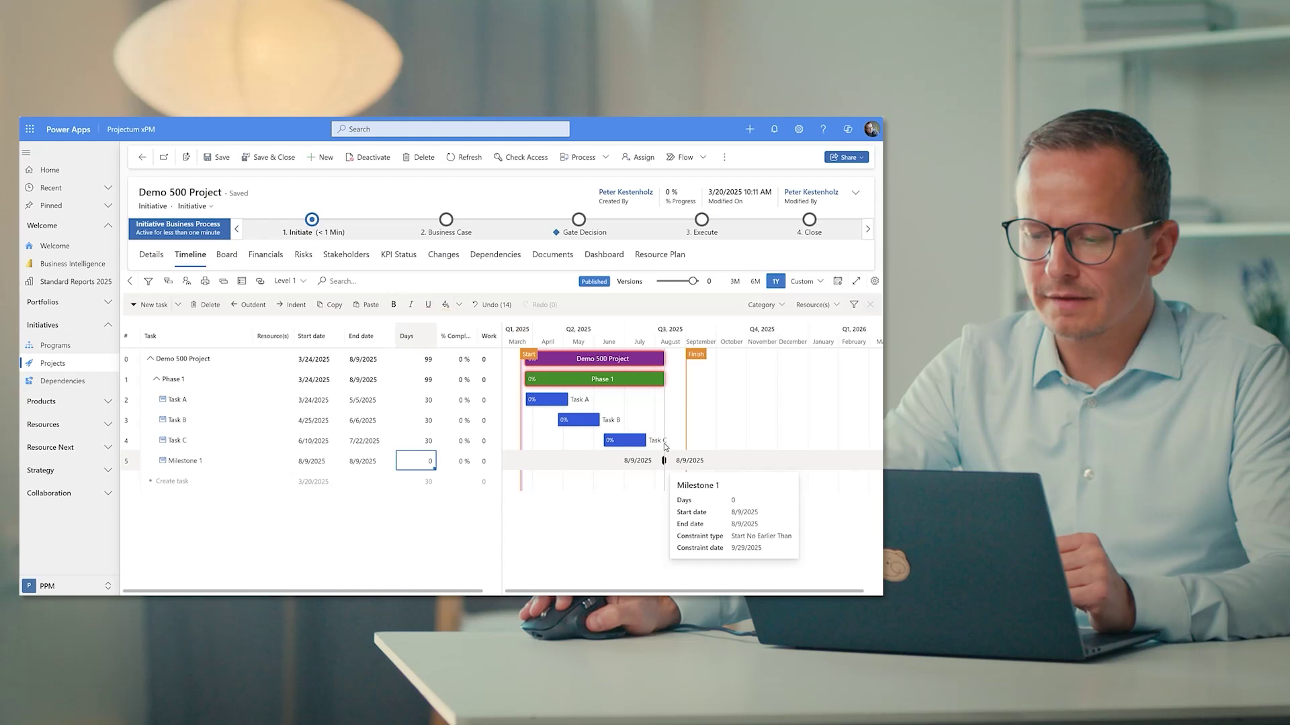
# - In weekly resolution, link Task A to Task B and set Task A to 28 days
pyautogui.click(819, 280)
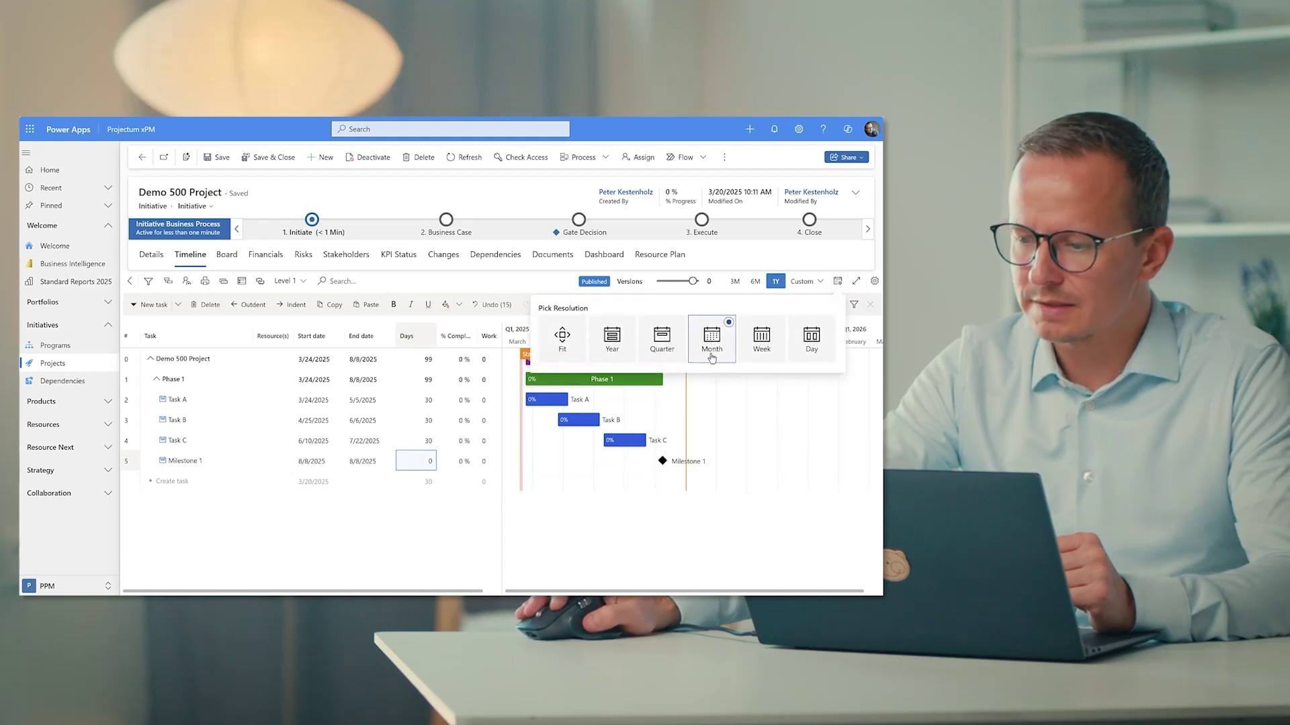
pyautogui.click(760, 348)
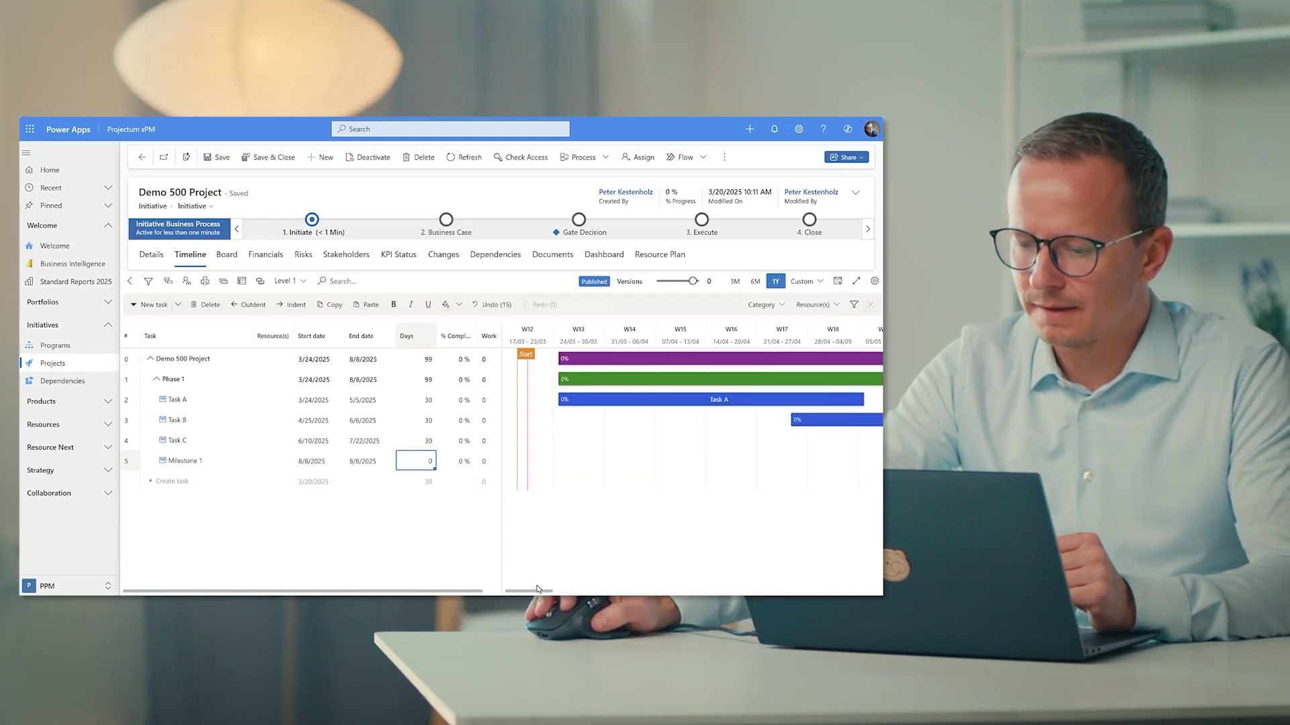
pyautogui.moveTo(544, 592); pyautogui.dragTo(560, 592)
pyautogui.moveTo(669, 400)
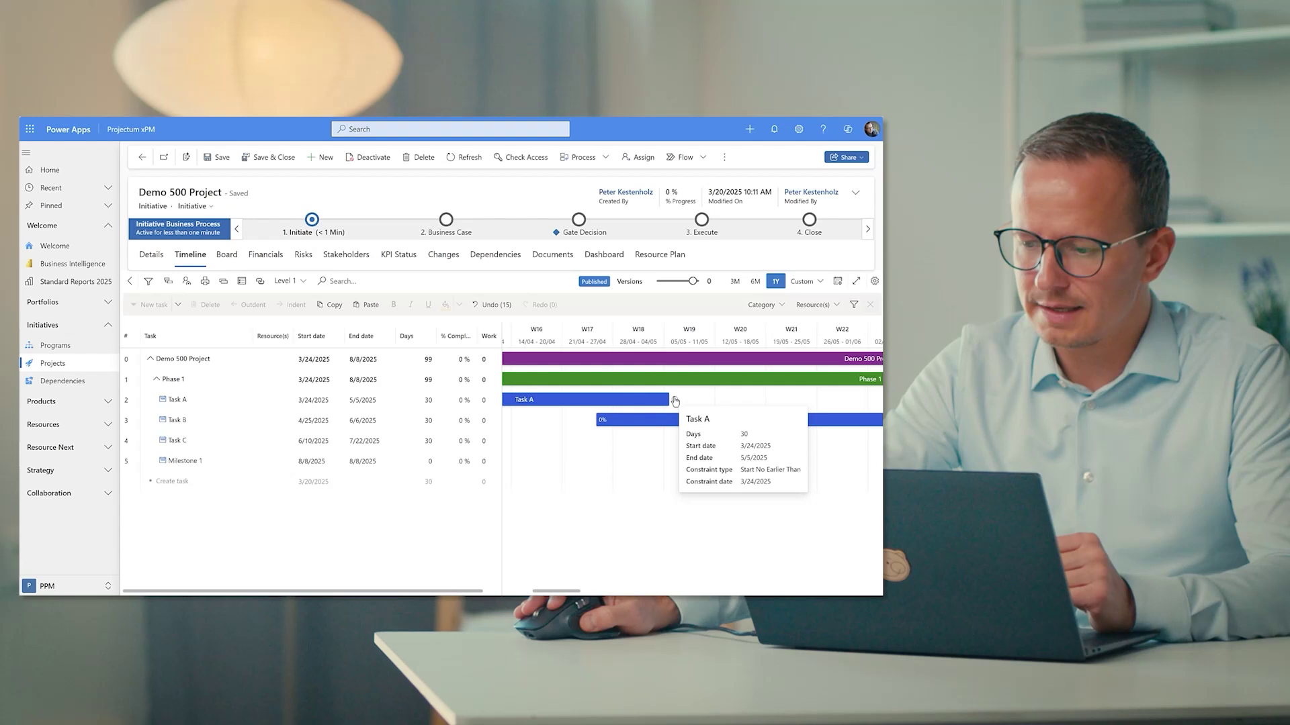
pyautogui.moveTo(668, 399); pyautogui.dragTo(627, 424)
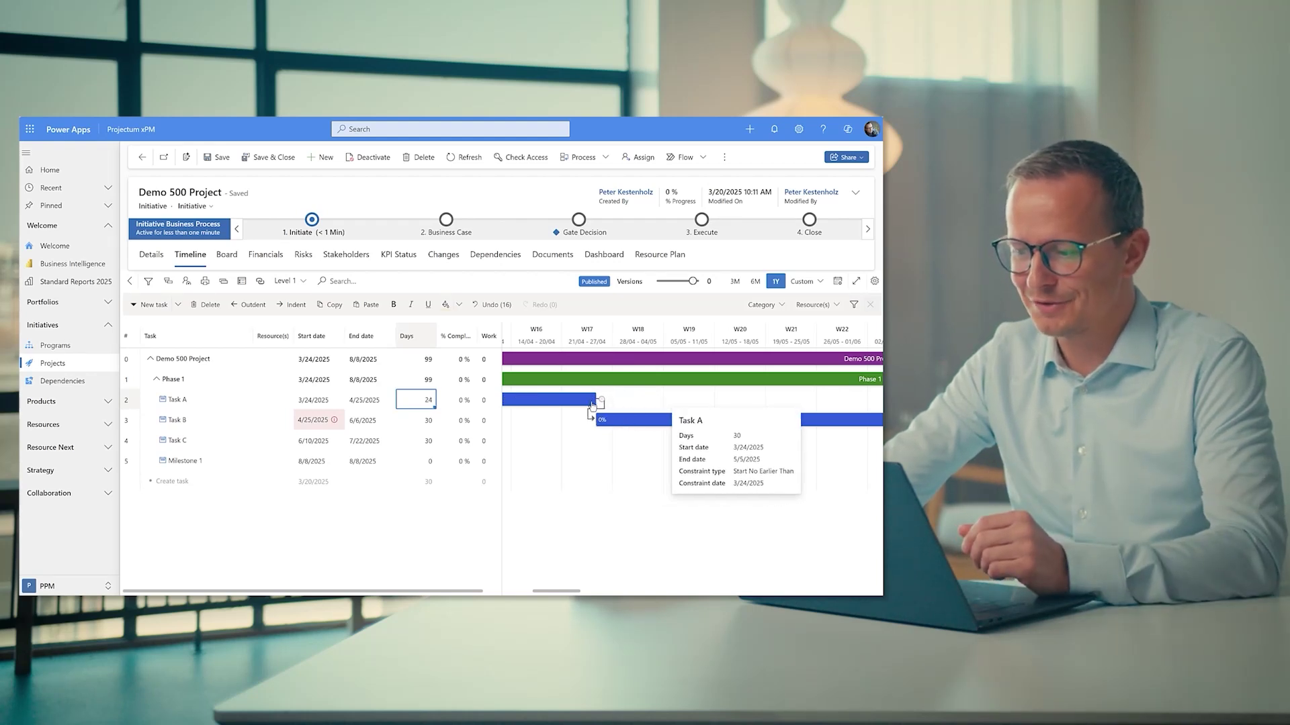
pyautogui.moveTo(591, 408); pyautogui.dragTo(568, 427)
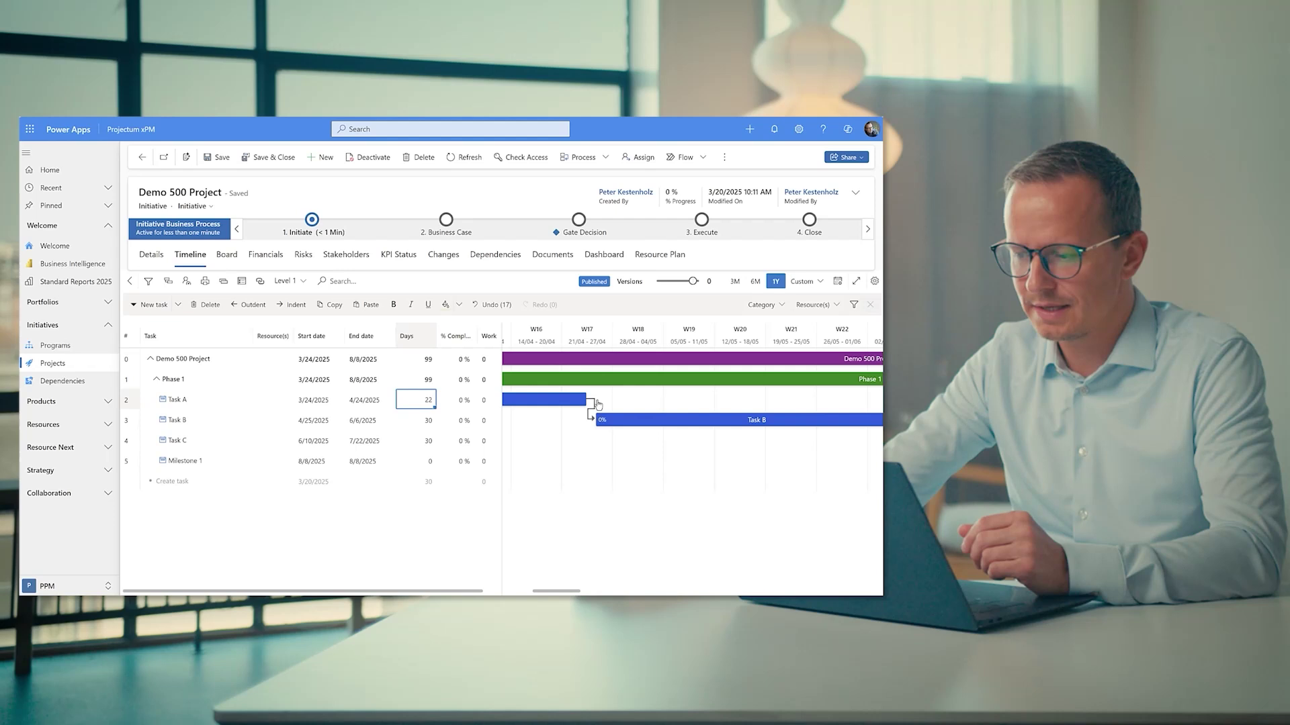
pyautogui.moveTo(596, 405)
pyautogui.mouseDown()
pyautogui.moveTo(632, 427)
pyautogui.moveTo(654, 423)
pyautogui.moveTo(674, 452)
pyautogui.mouseUp()
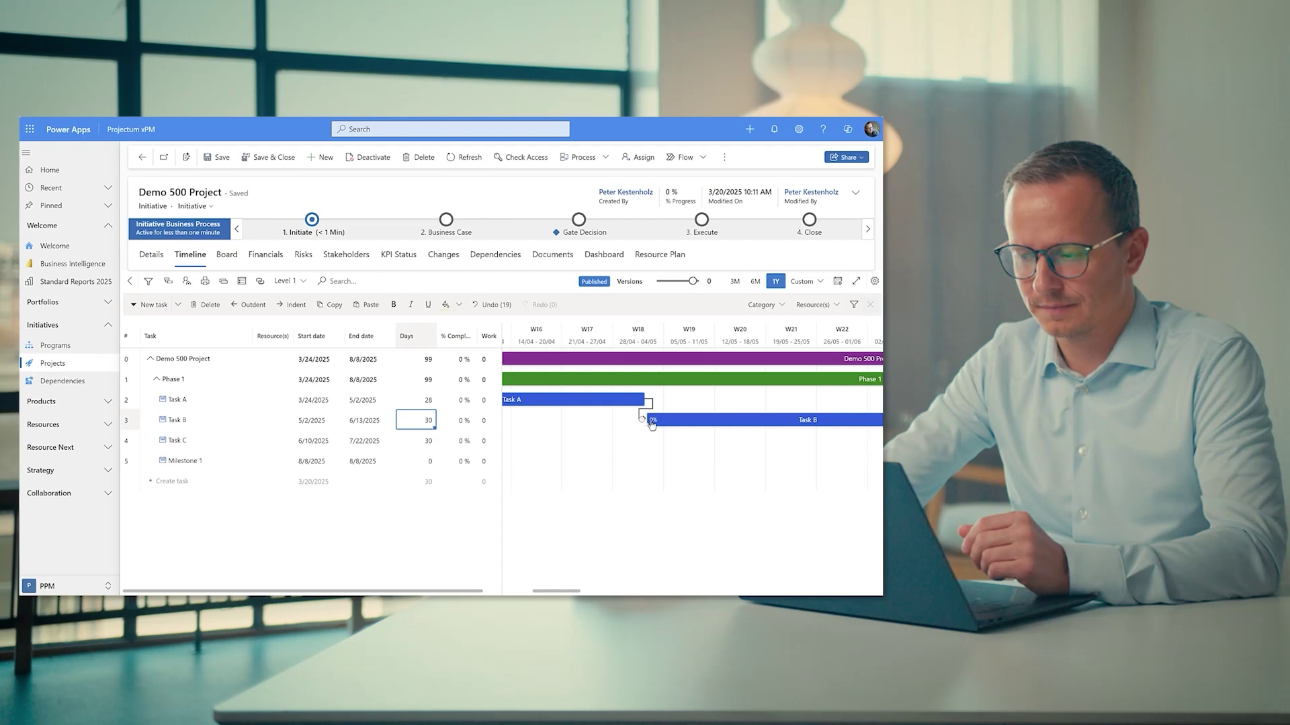
pyautogui.moveTo(641, 420)
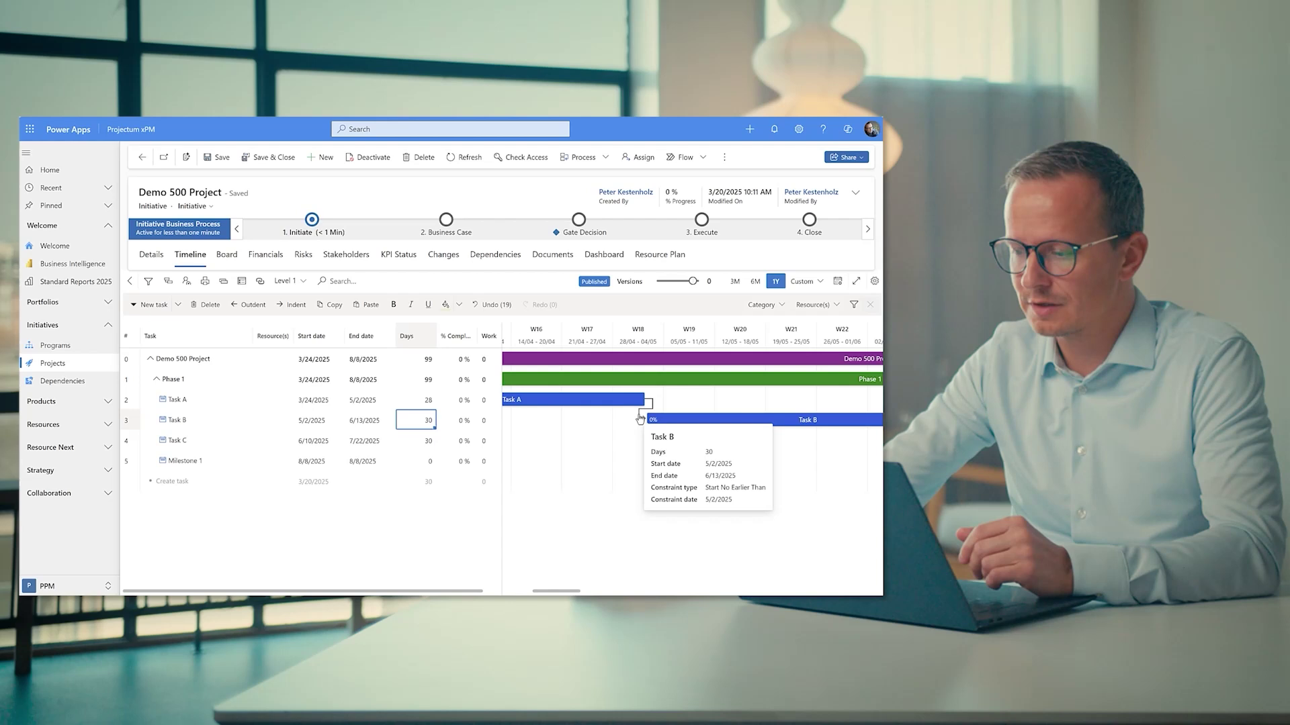
# - Turn off Soft link on the Task A–Task B dependency and stretch Task A to 34 days
pyautogui.doubleClick(640, 418)
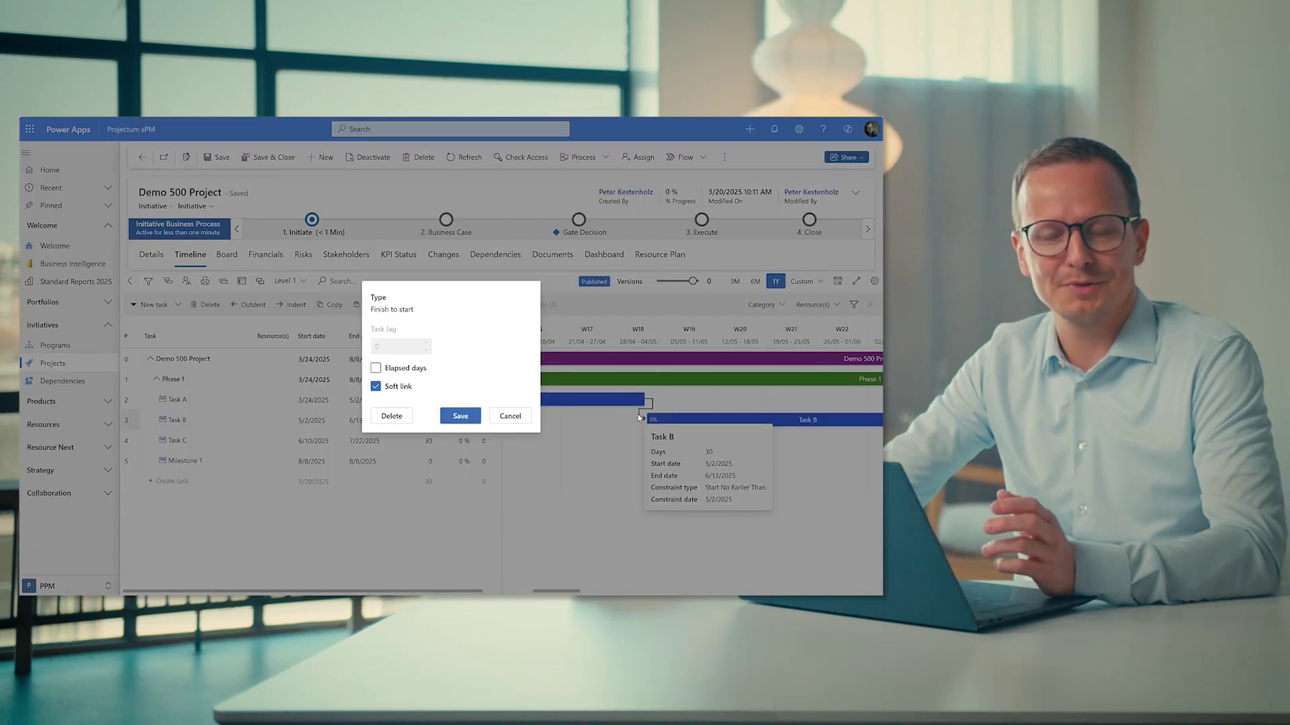
pyautogui.click(387, 389)
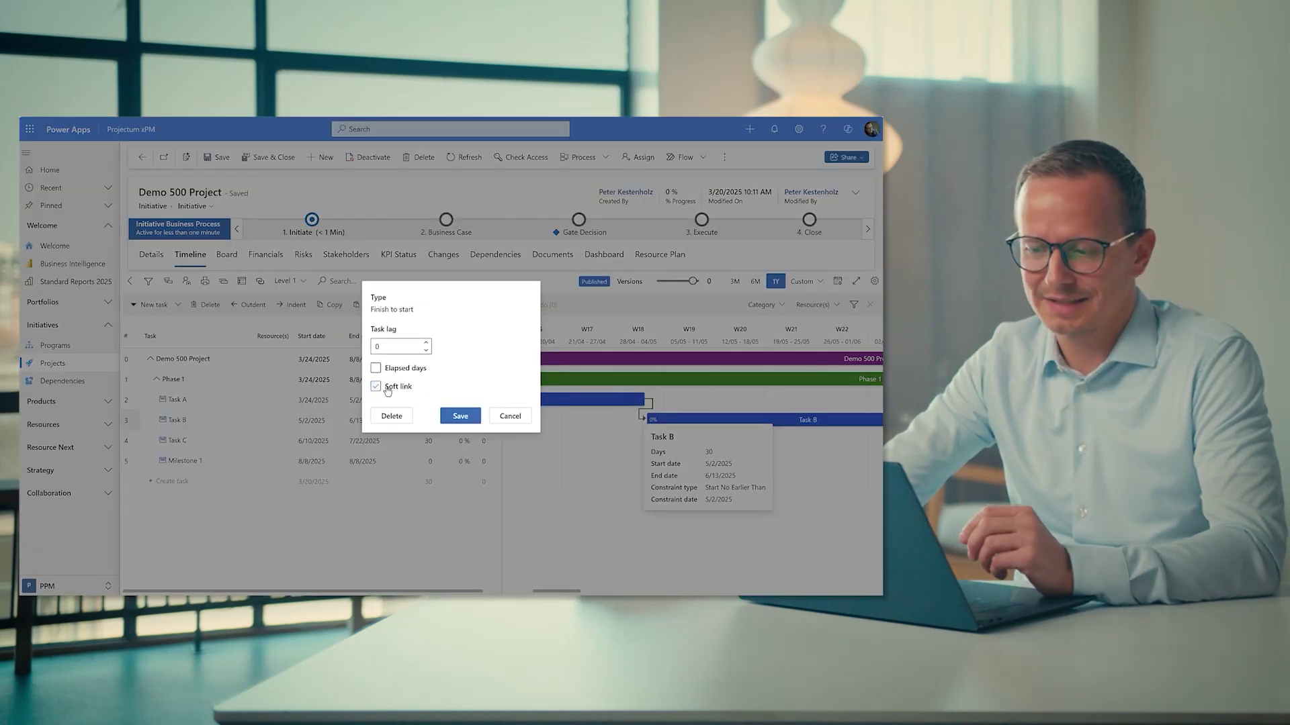
pyautogui.click(461, 417)
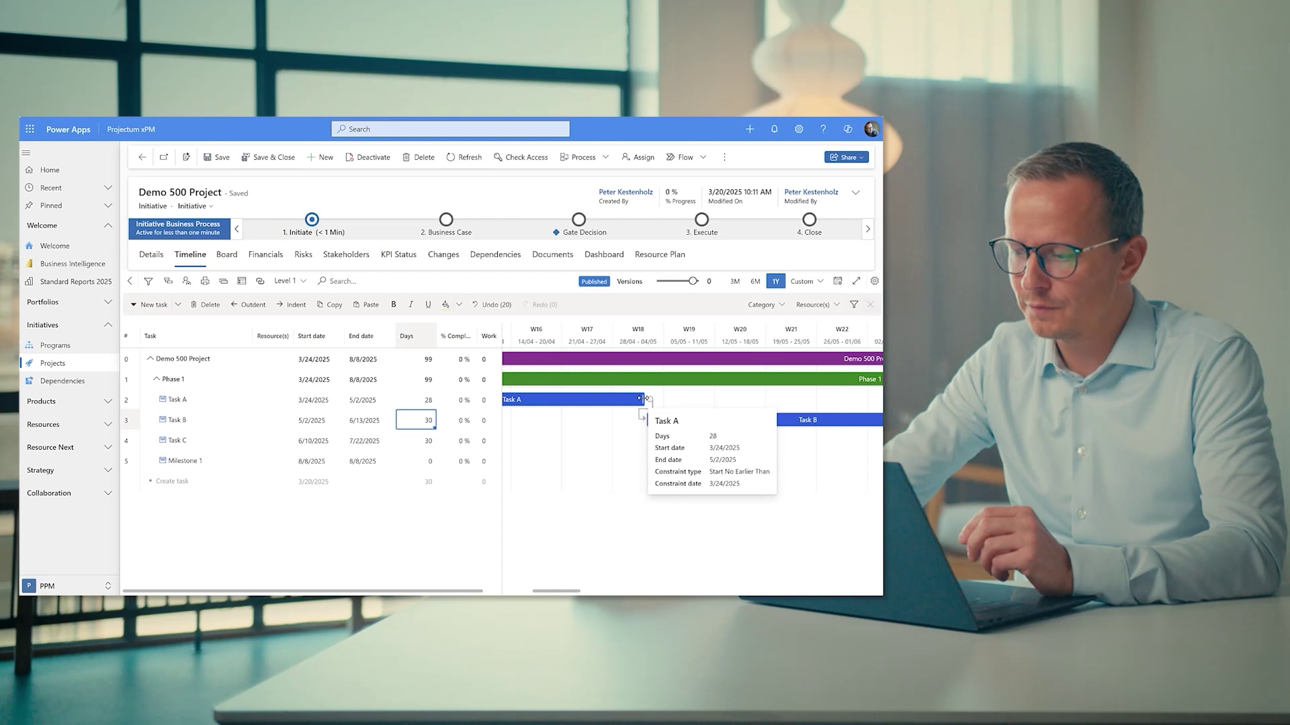
pyautogui.moveTo(644, 399); pyautogui.dragTo(706, 400)
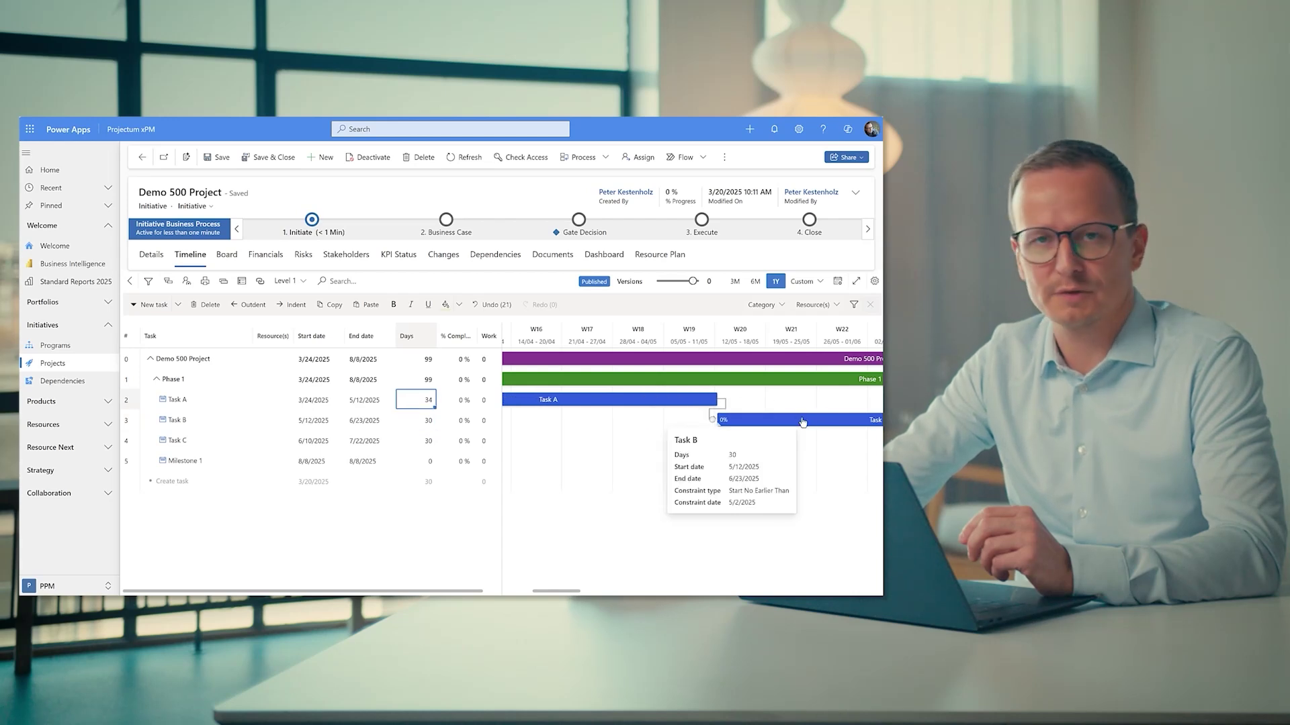
pyautogui.click(776, 284)
# - Switch the timeline resolution to Month so the 3/24–8/8/2025 schedule fits on screen
pyautogui.click(841, 282)
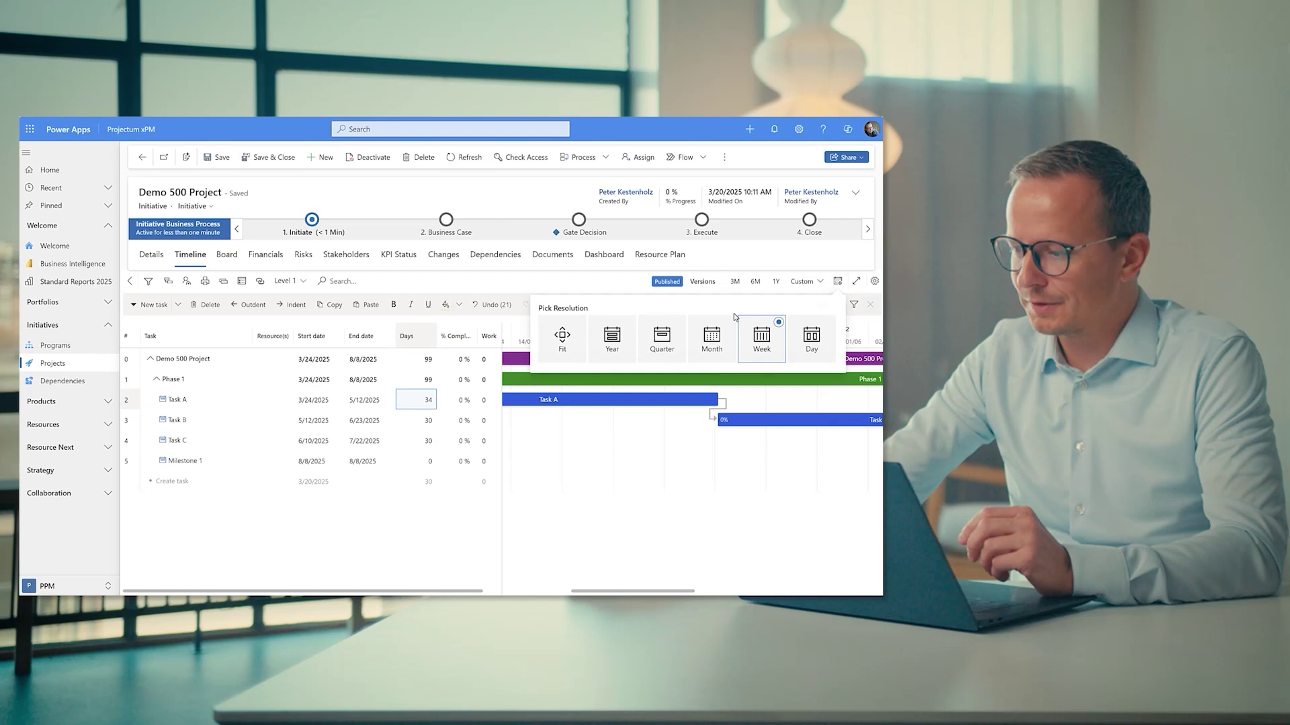
pyautogui.click(708, 346)
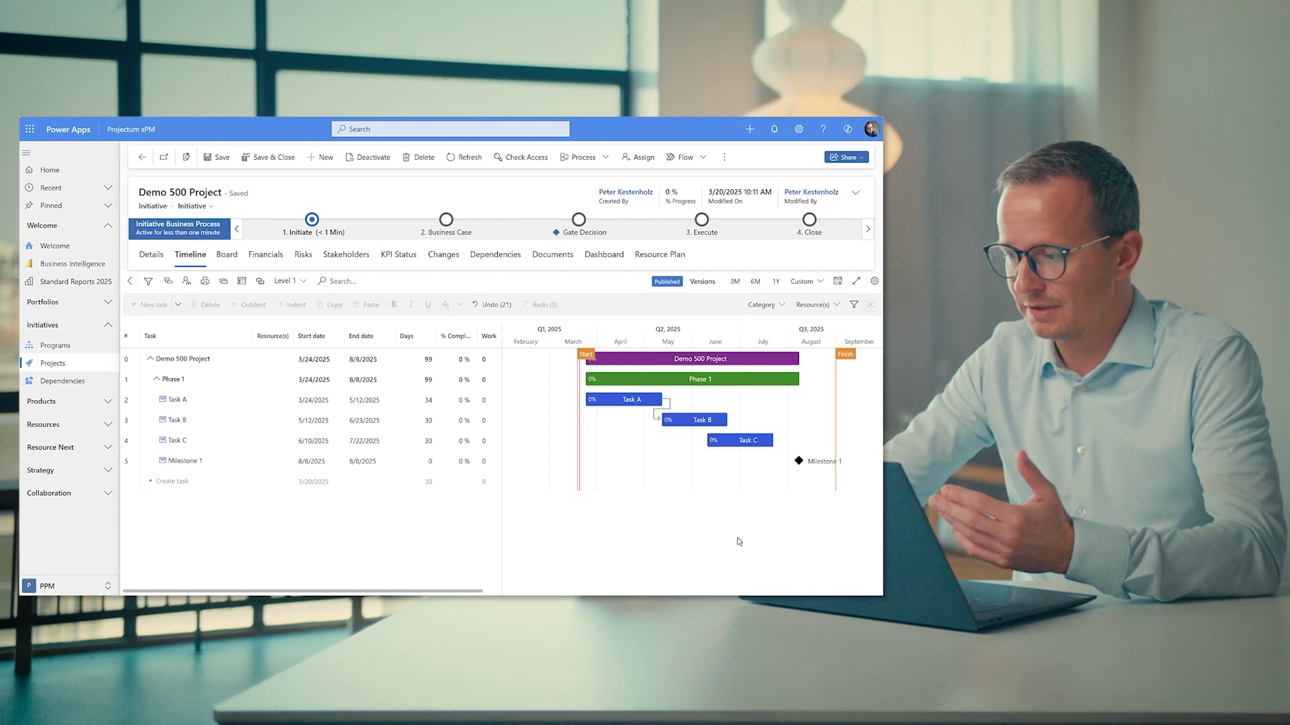
# - Create a new schedule version, v2, of the project plan
pyautogui.click(701, 283)
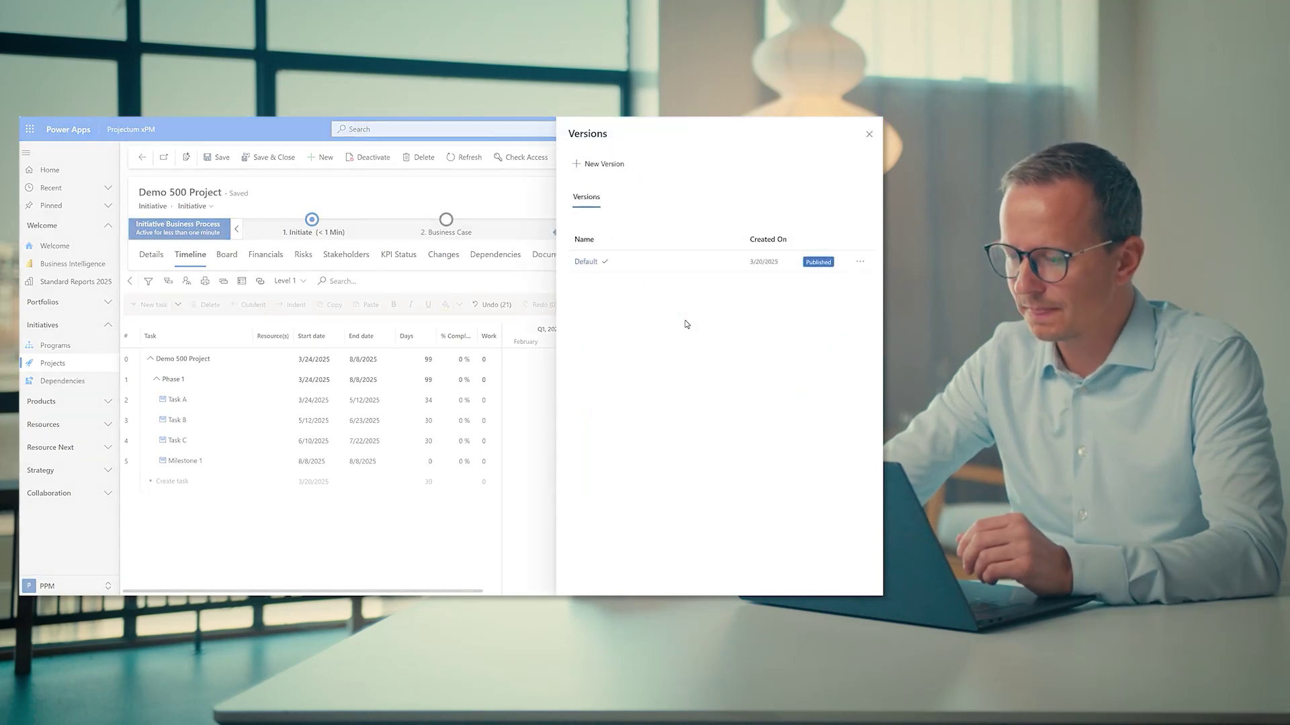
pyautogui.click(602, 164)
pyautogui.write('v2')
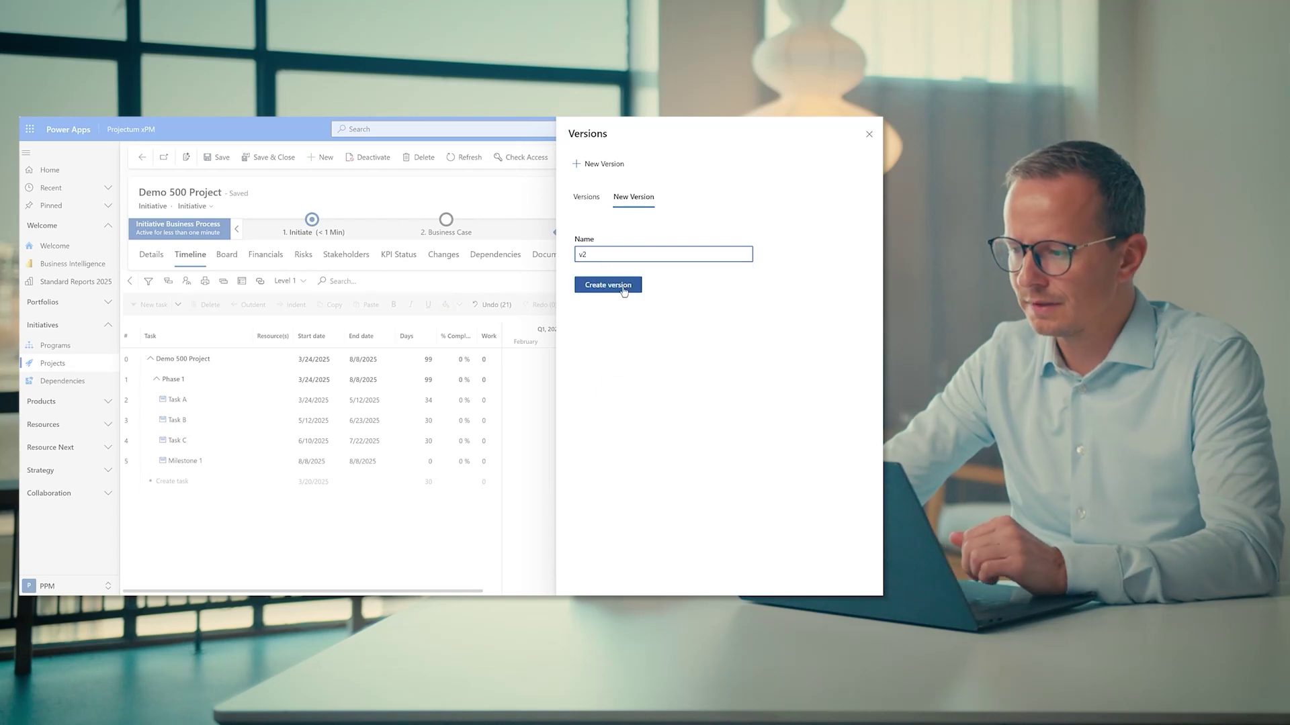
pyautogui.click(605, 284)
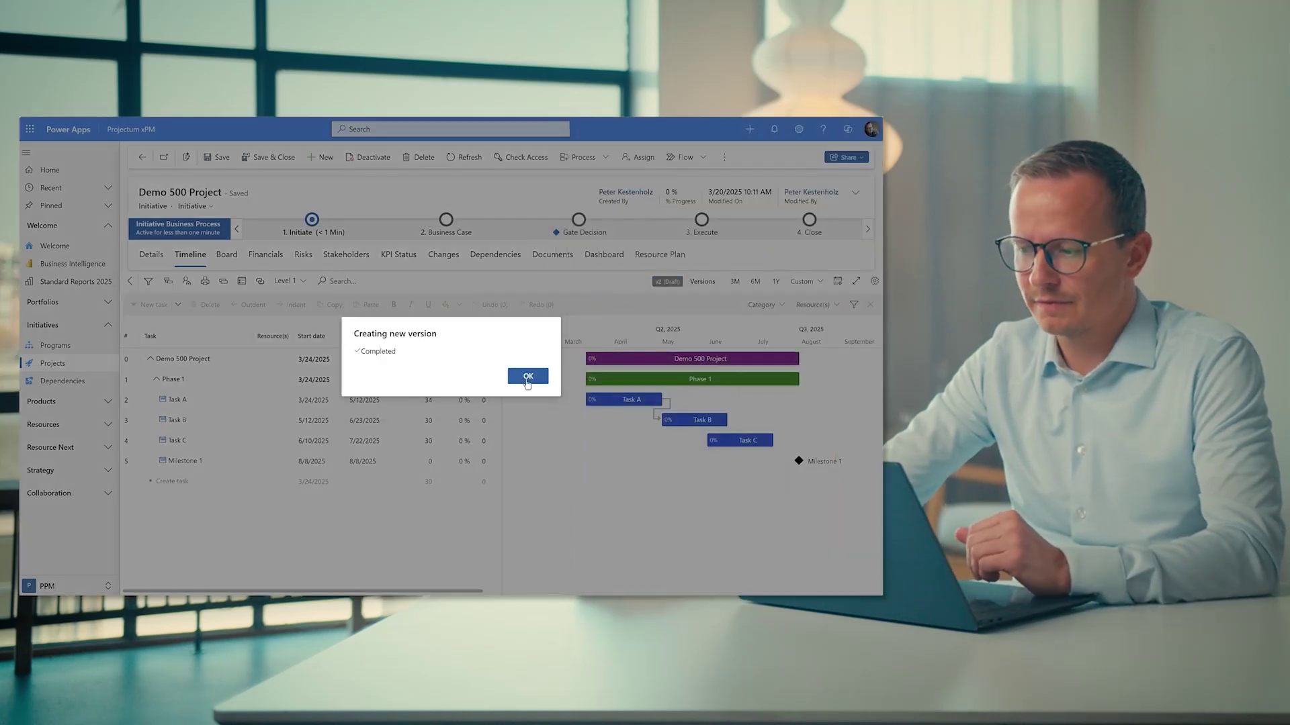
pyautogui.click(527, 380)
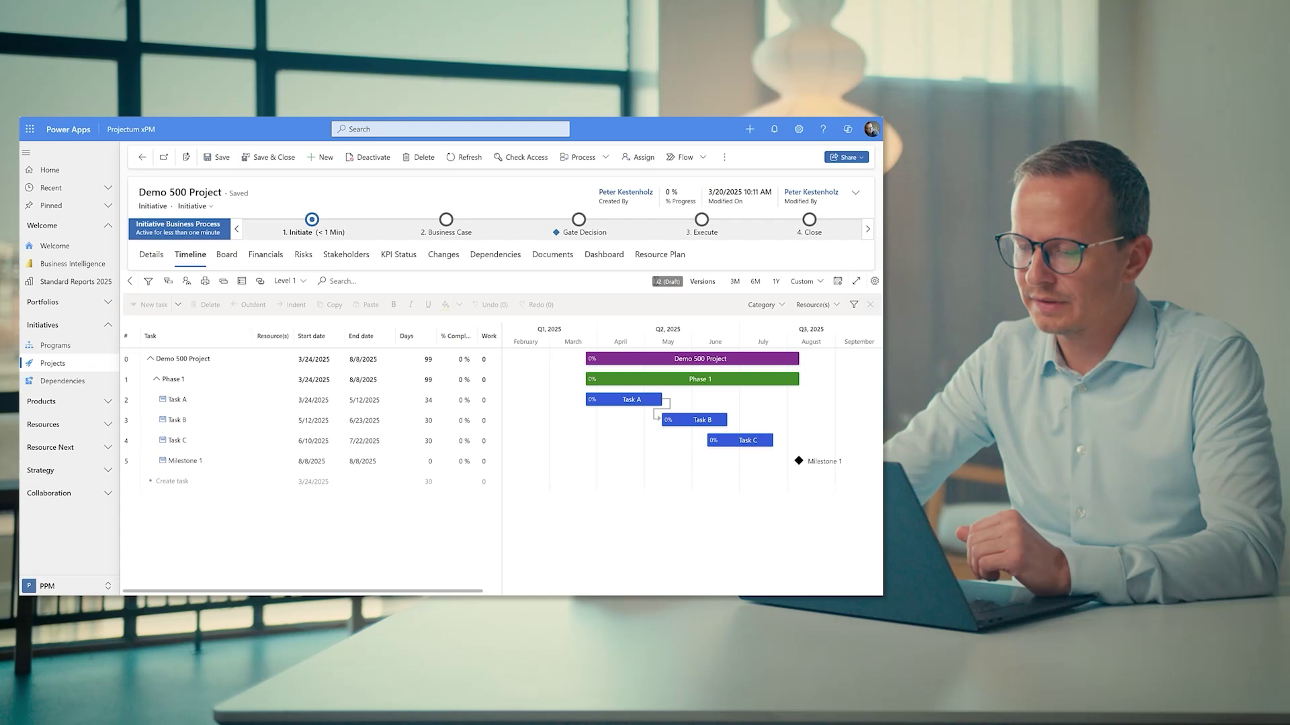
pyautogui.moveTo(658, 400)
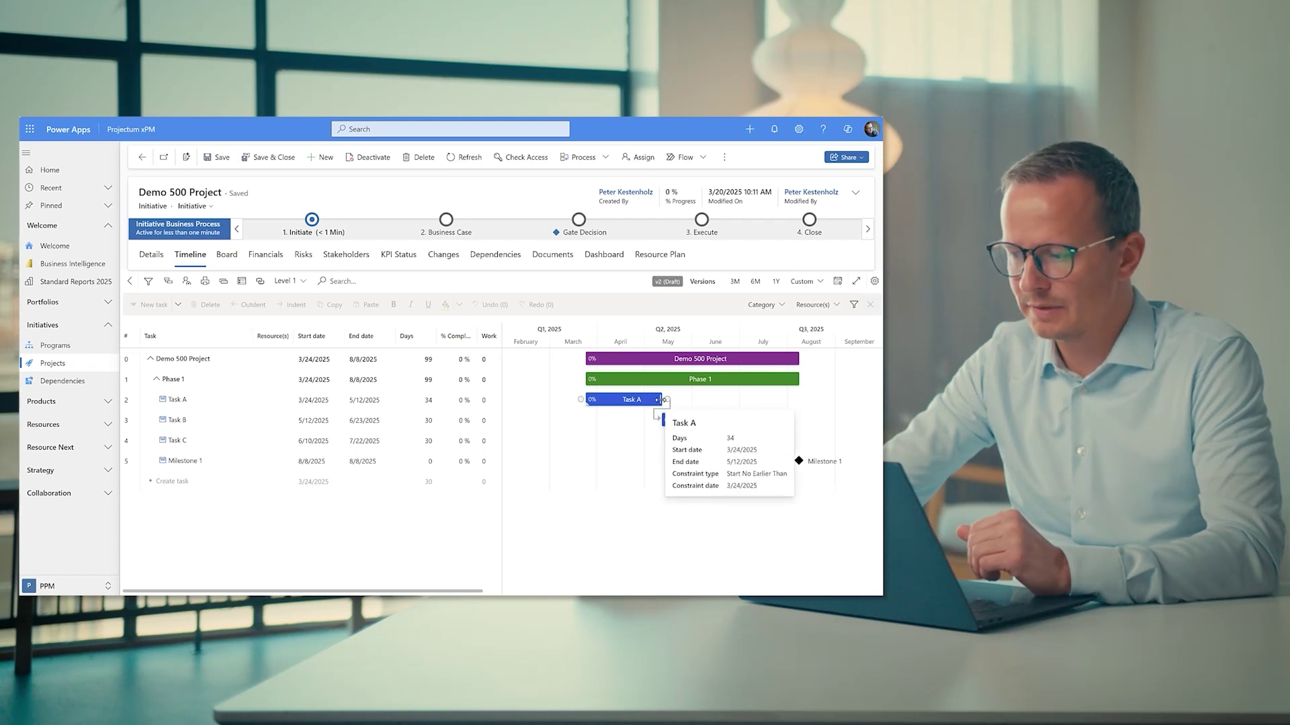
# - Extend Task A to 6/16, move Milestone 1 to 9/10, and create version v3
pyautogui.moveTo(710, 399); pyautogui.dragTo(732, 400)
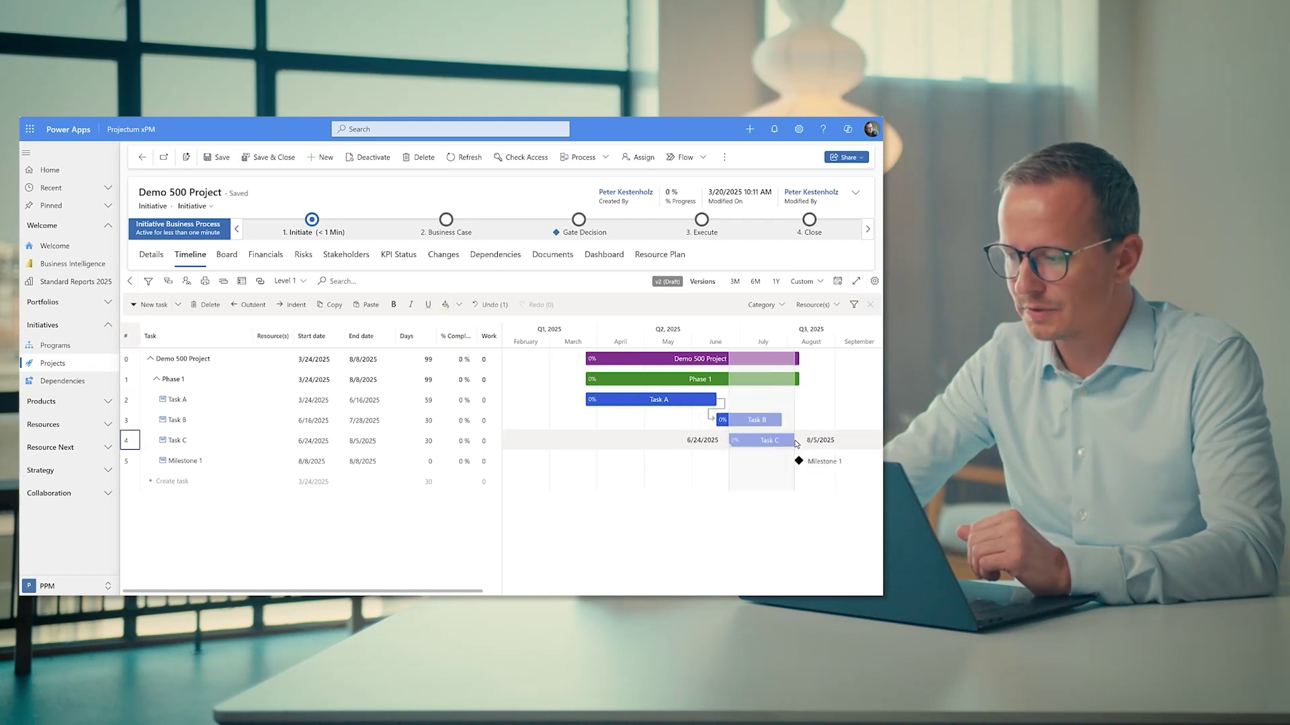
pyautogui.moveTo(799, 461); pyautogui.dragTo(846, 462)
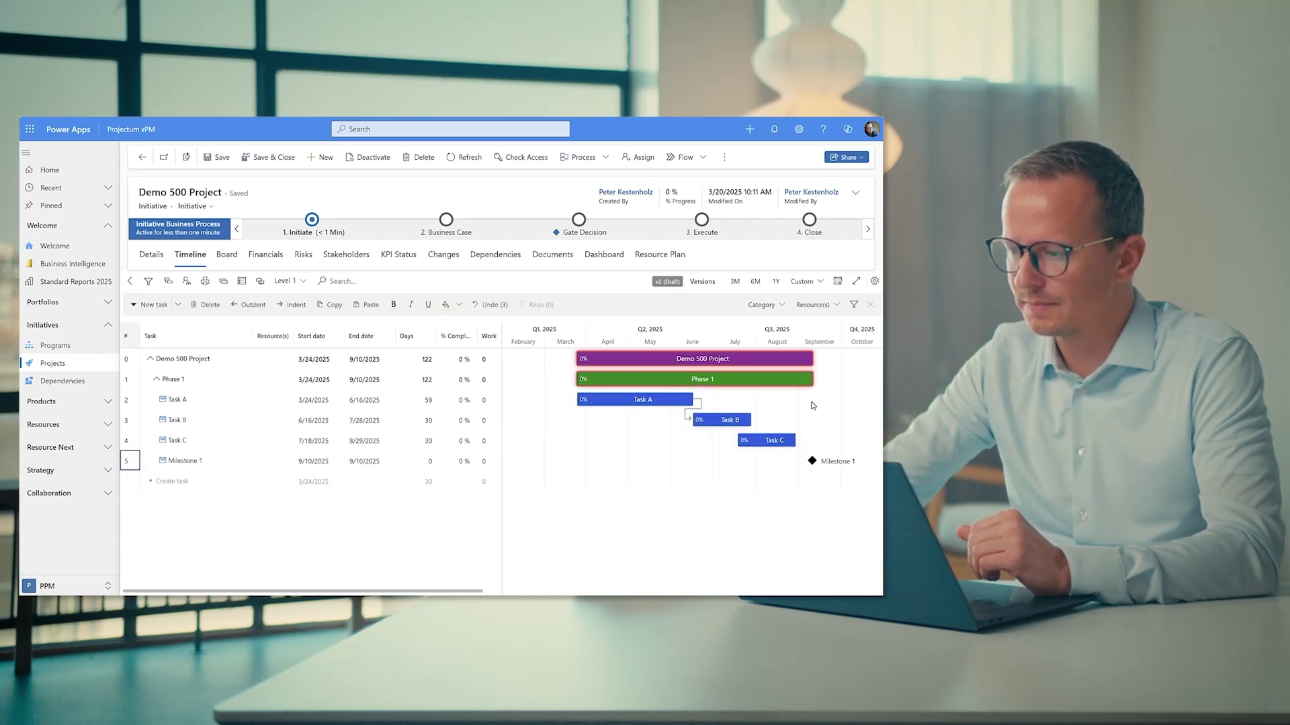
pyautogui.click(702, 281)
pyautogui.click(589, 167)
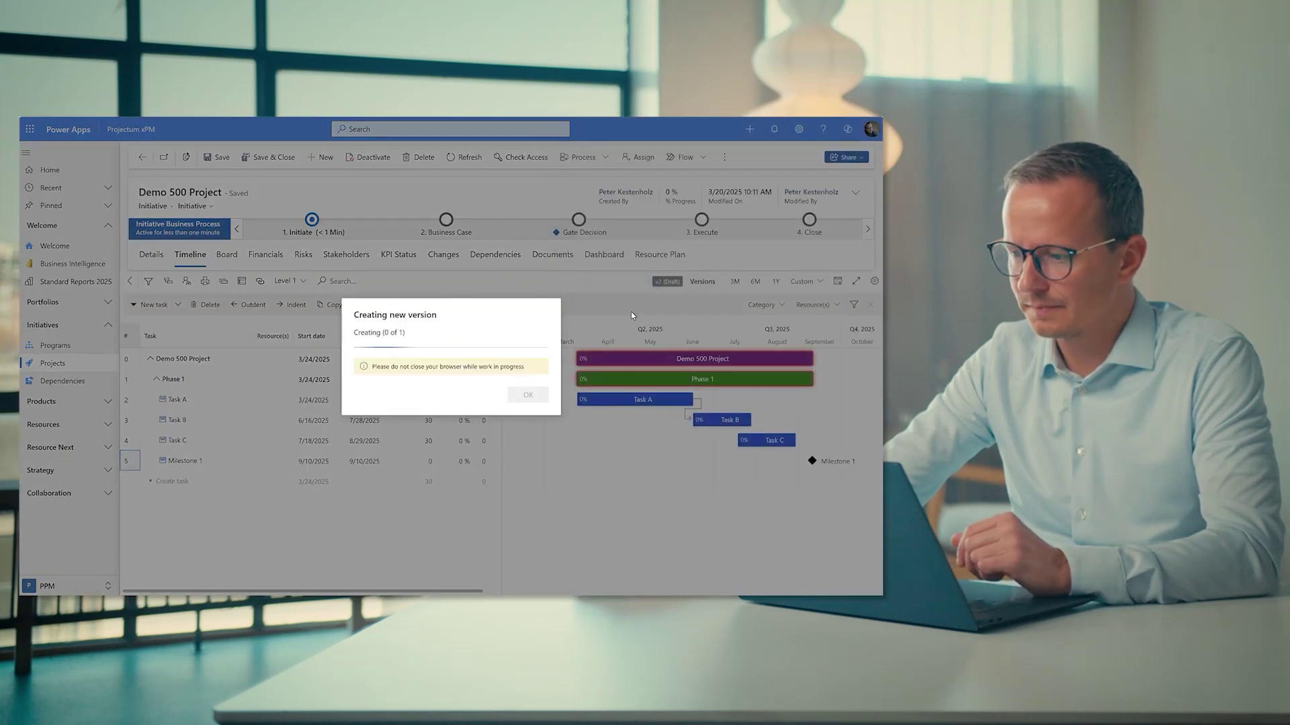
pyautogui.click(525, 379)
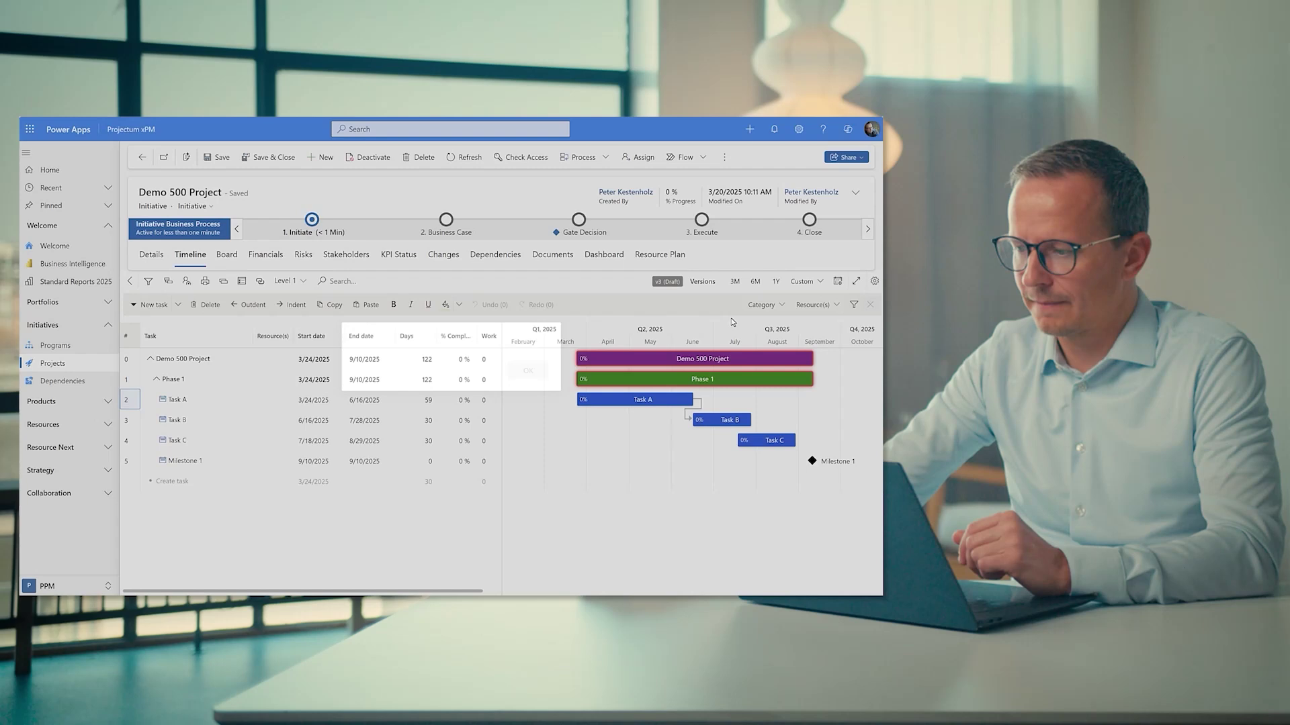
# - View the draft v2 schedule, then switch back to the published Default version
pyautogui.click(704, 285)
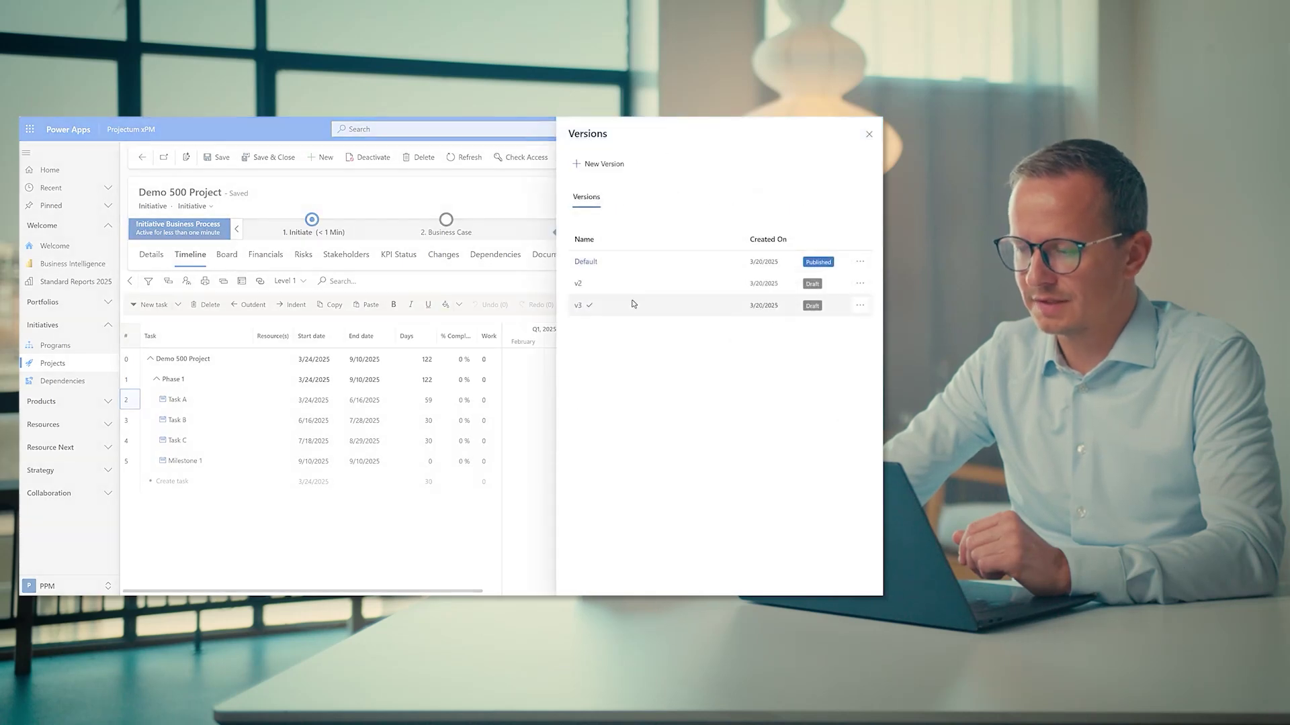
pyautogui.click(578, 285)
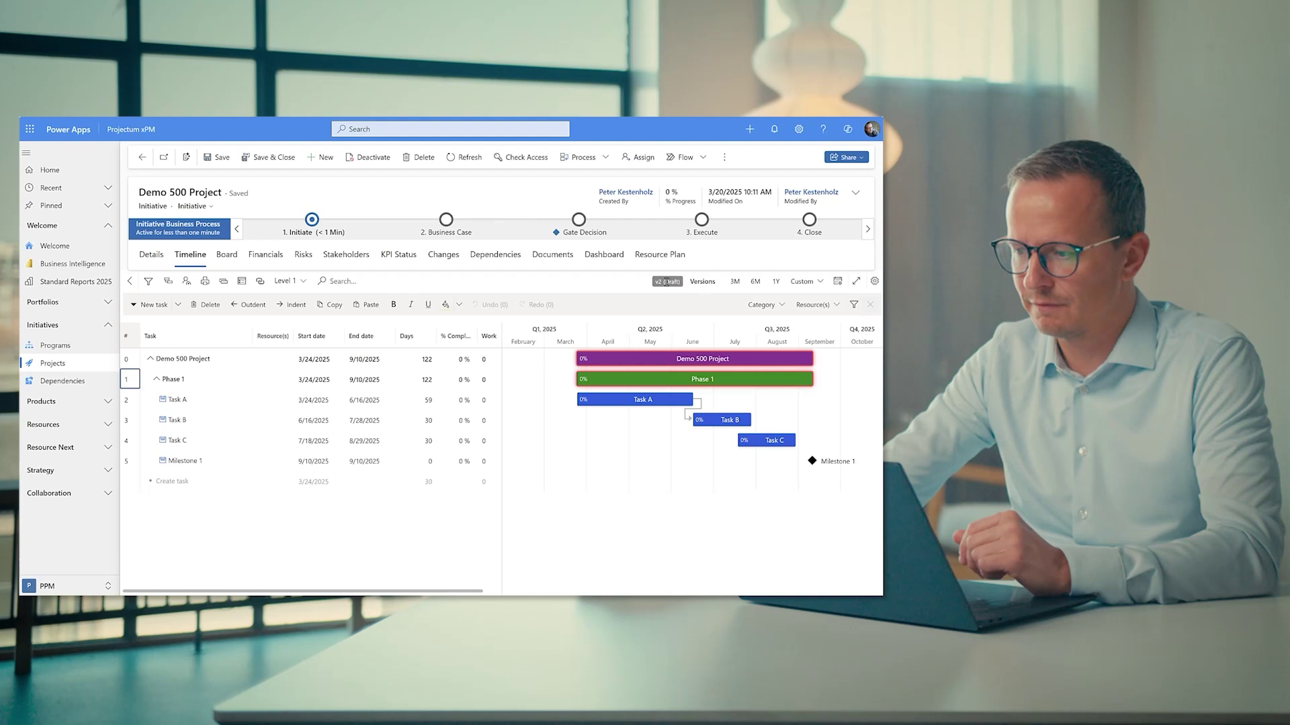
pyautogui.click(703, 281)
pyautogui.click(584, 261)
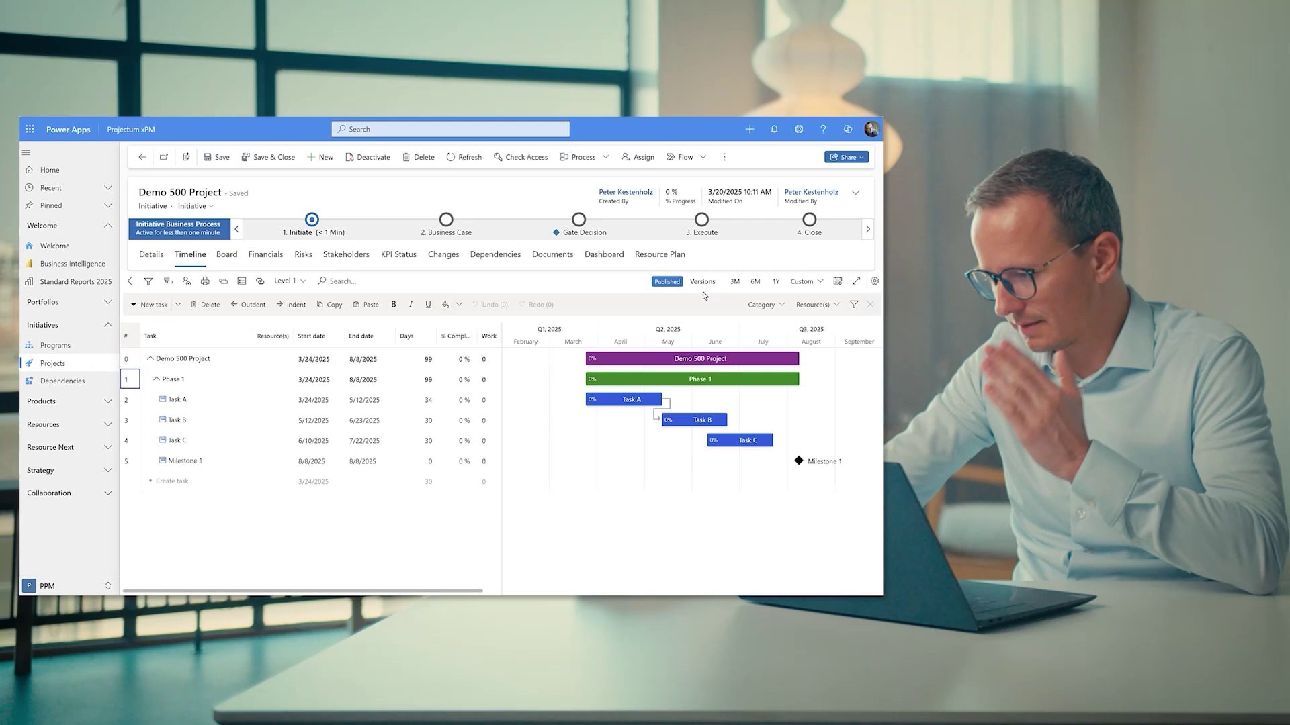
# - Publish schedule version v2 from the Versions list and acknowledge the completion message
pyautogui.click(705, 282)
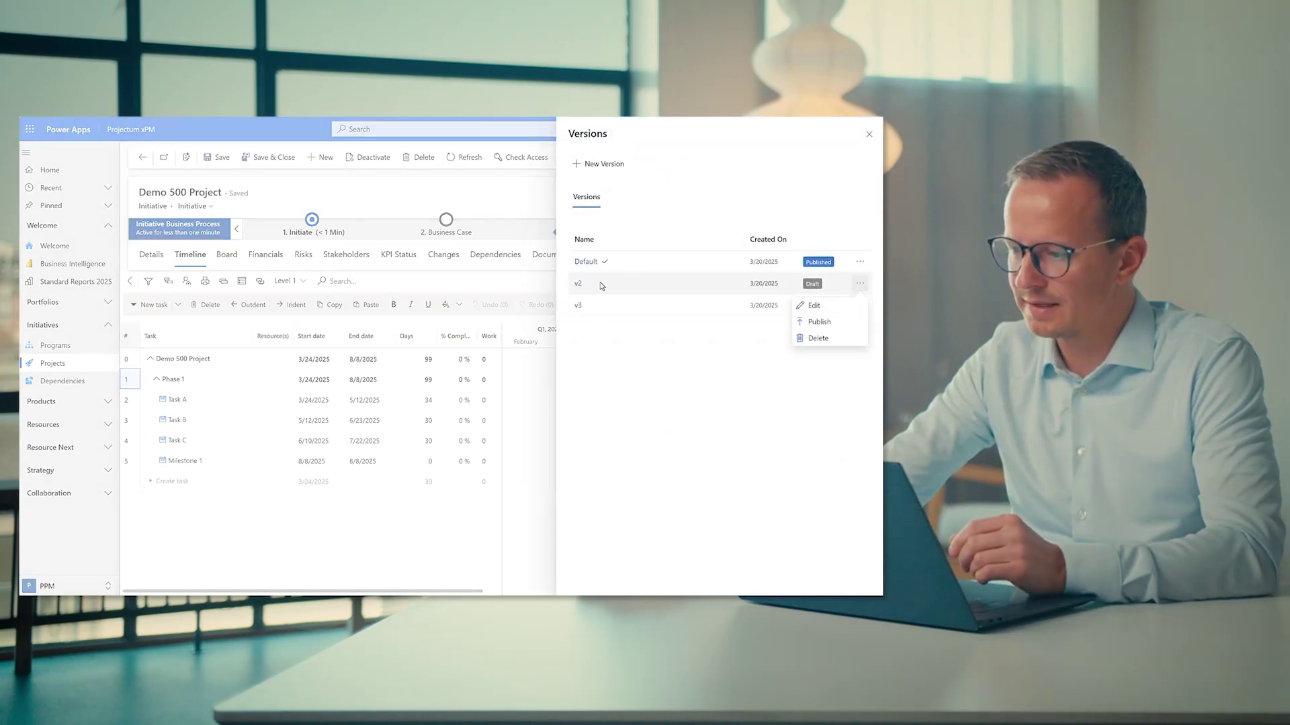
pyautogui.click(819, 323)
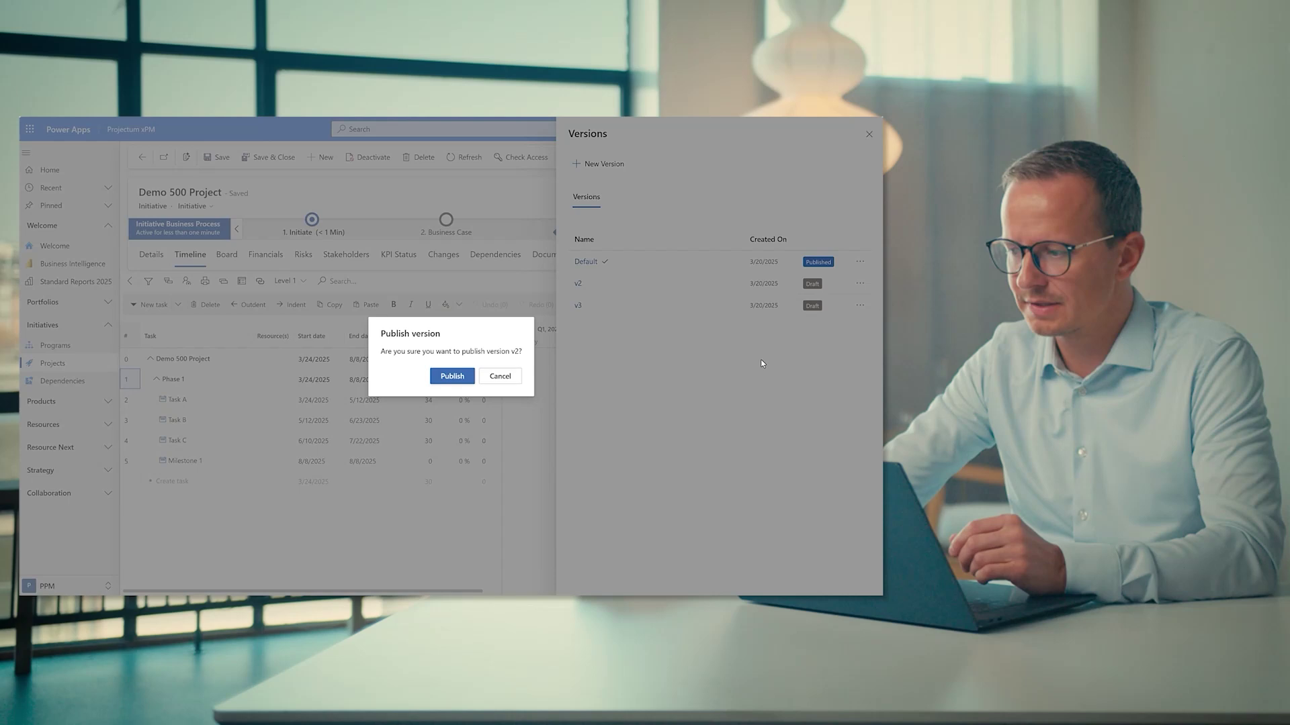
pyautogui.click(452, 375)
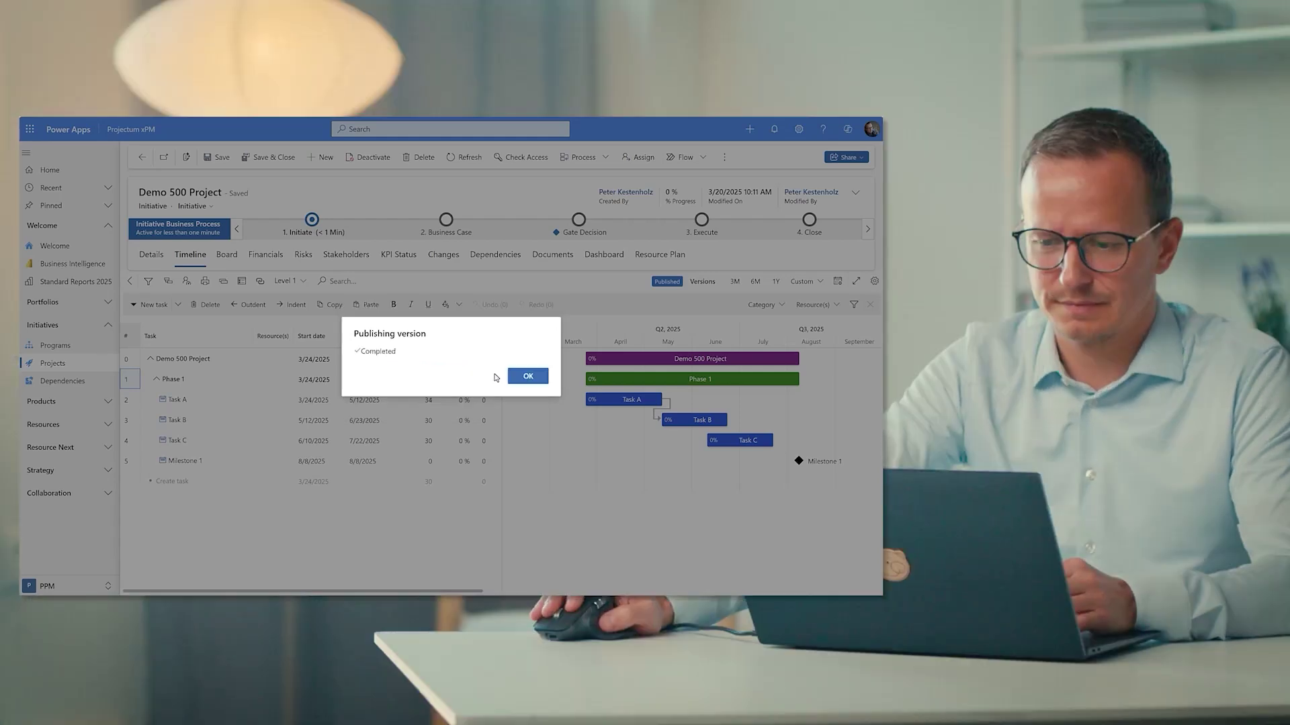
pyautogui.click(525, 382)
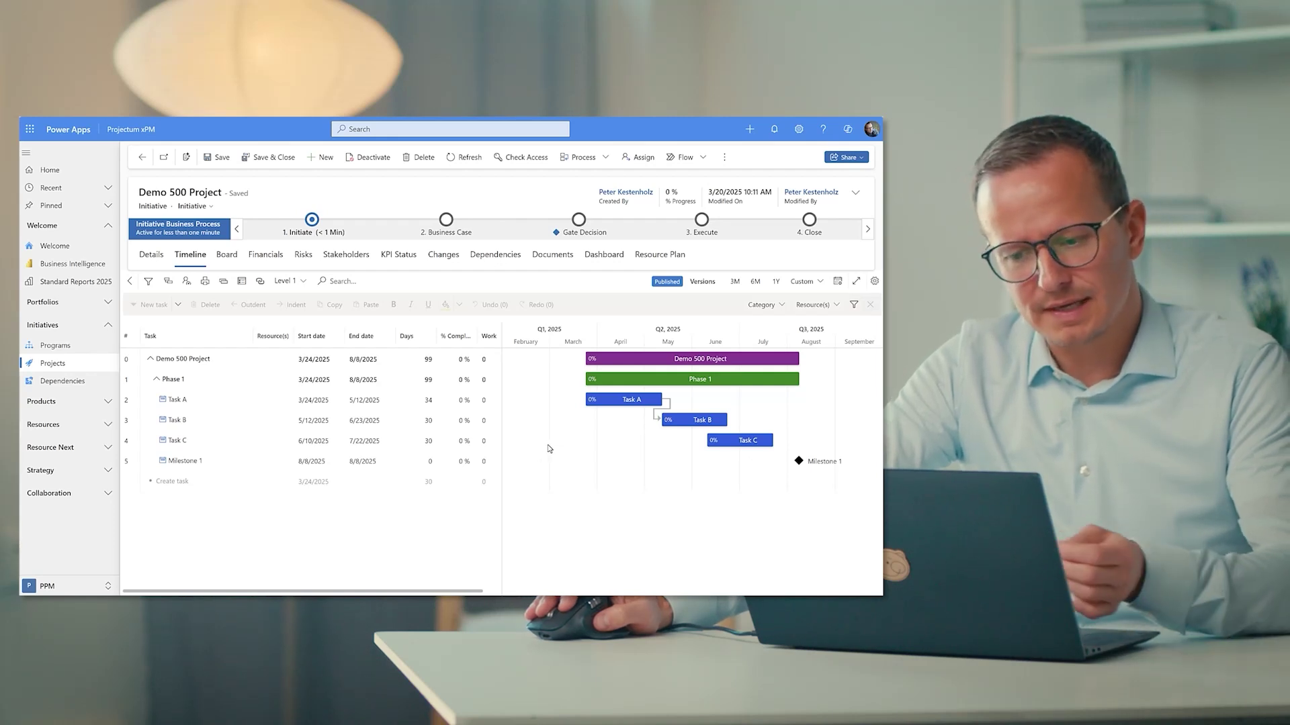
# - Add two people as Task A resources, with Work of 50 and 30 hours
pyautogui.click(288, 404)
pyautogui.write('Peter')
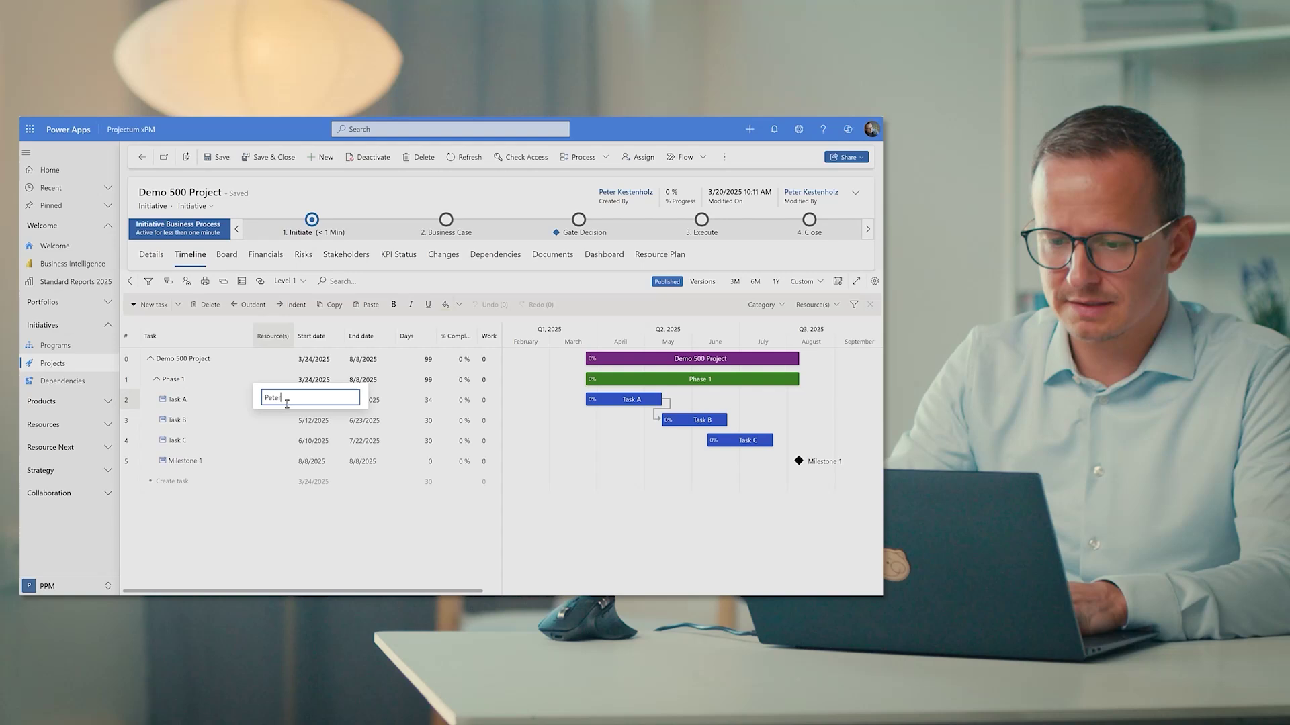
pyautogui.click(338, 444)
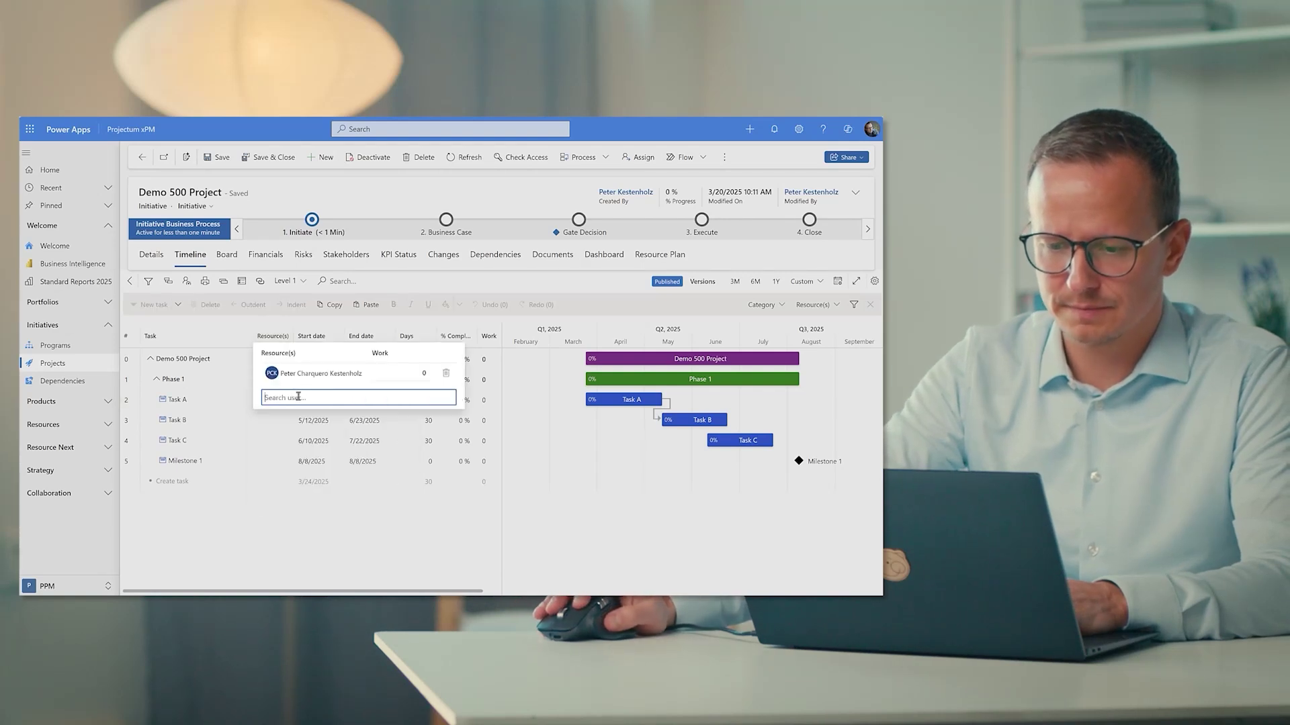
pyautogui.write('sa')
pyautogui.press('BackSpace')
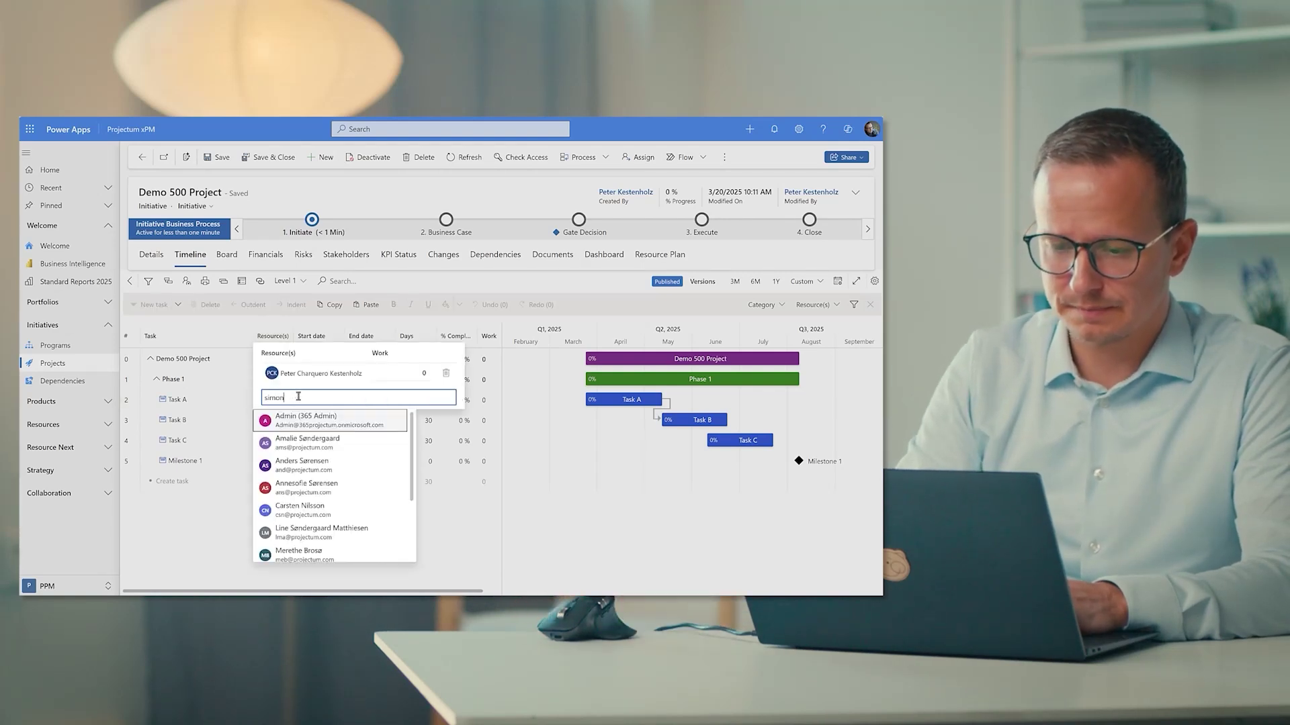
pyautogui.write('imon')
pyautogui.click(347, 423)
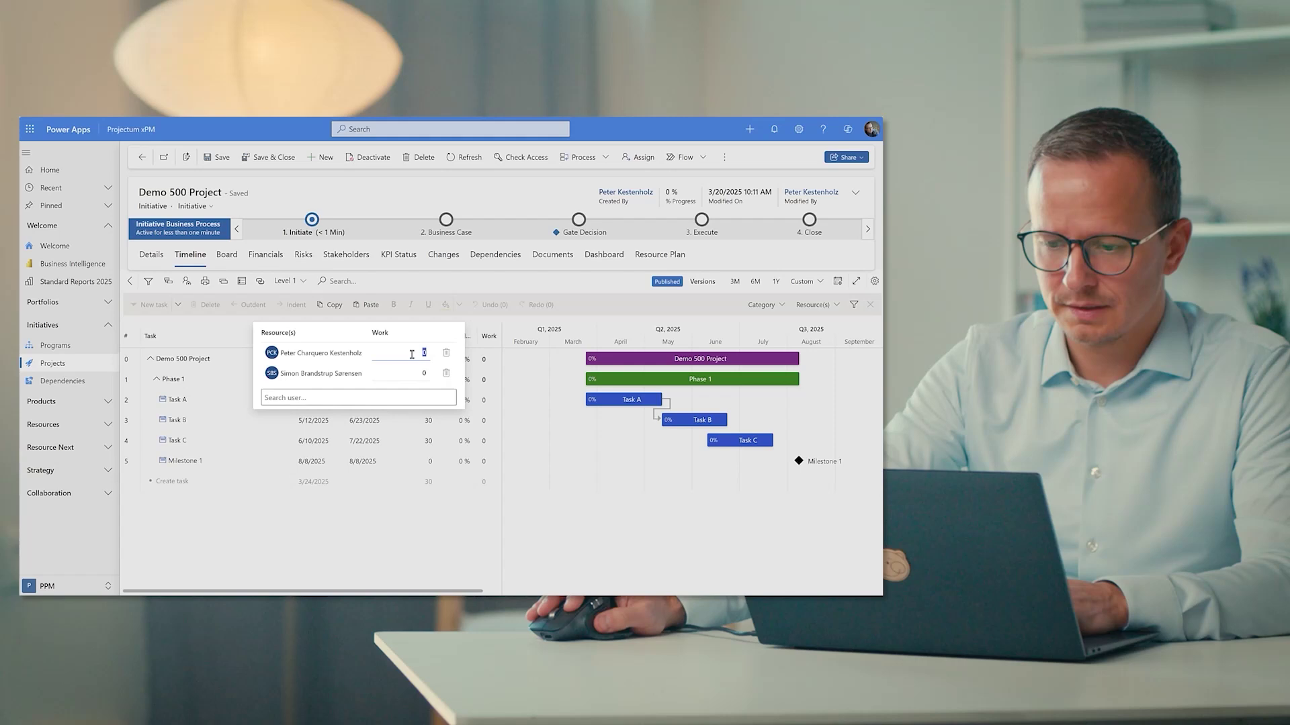
pyautogui.write('50')
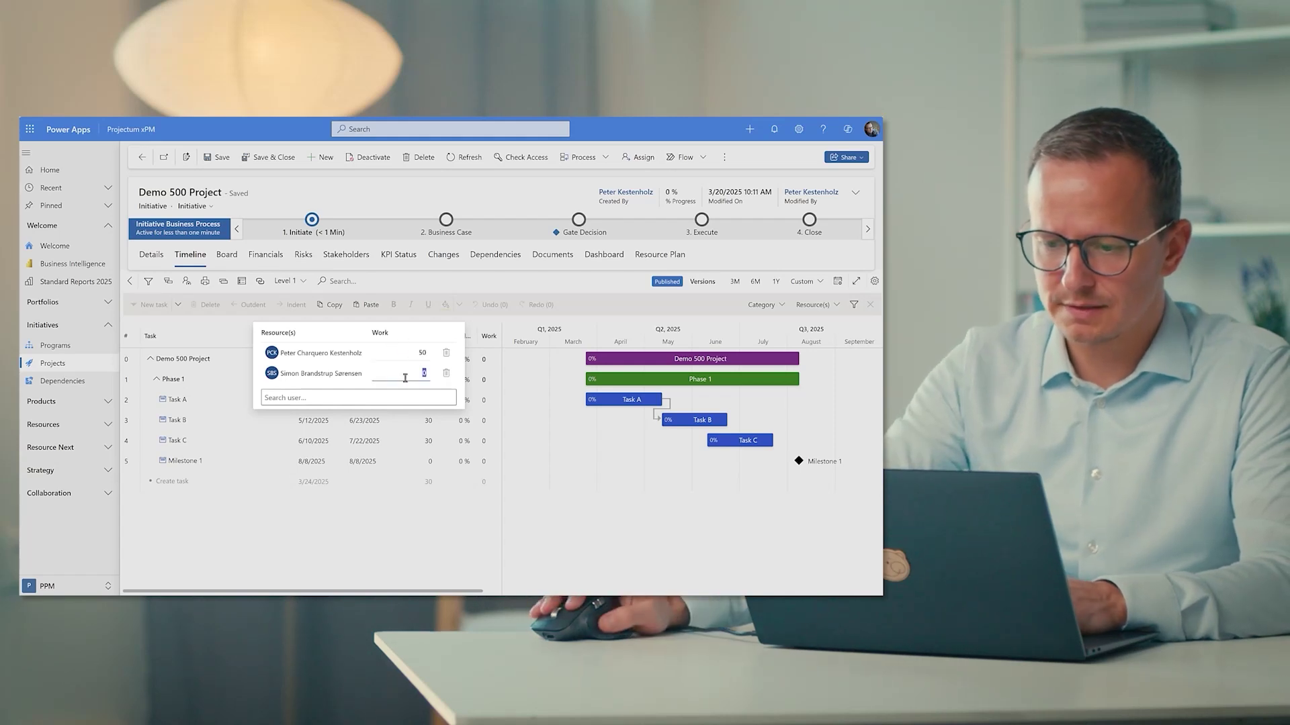
pyautogui.write('30')
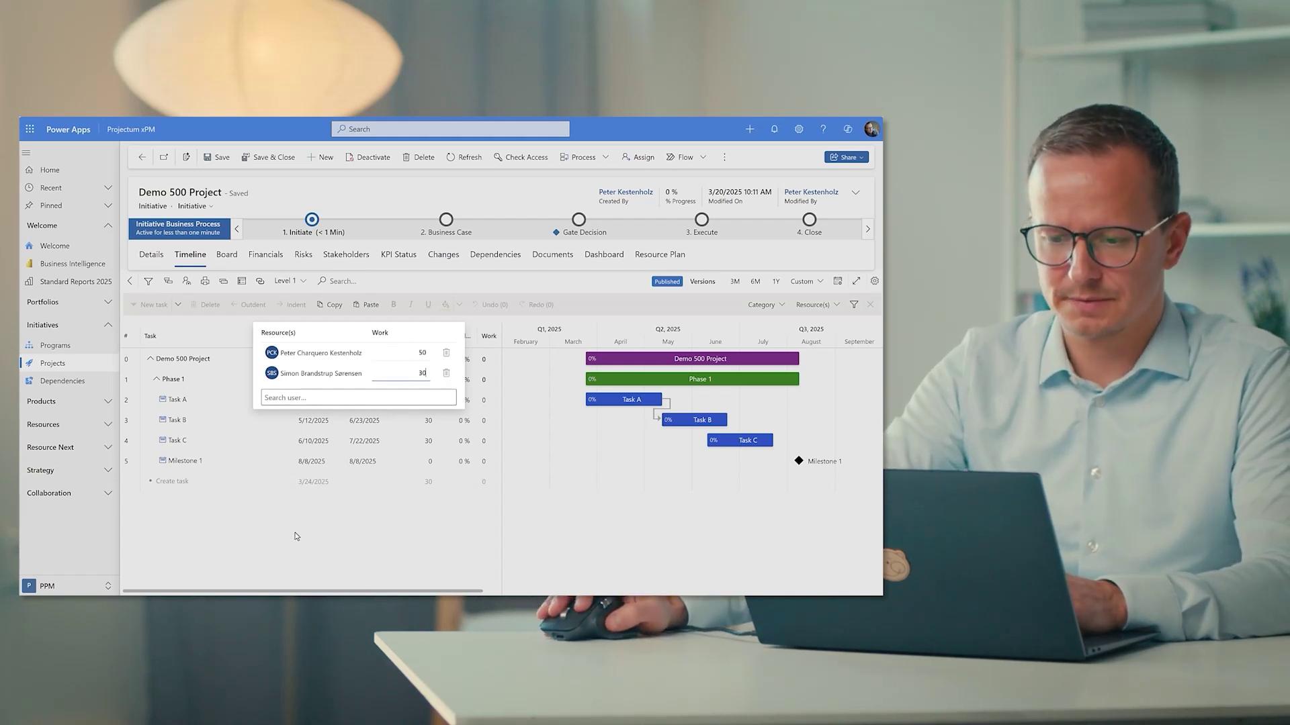
pyautogui.click(295, 536)
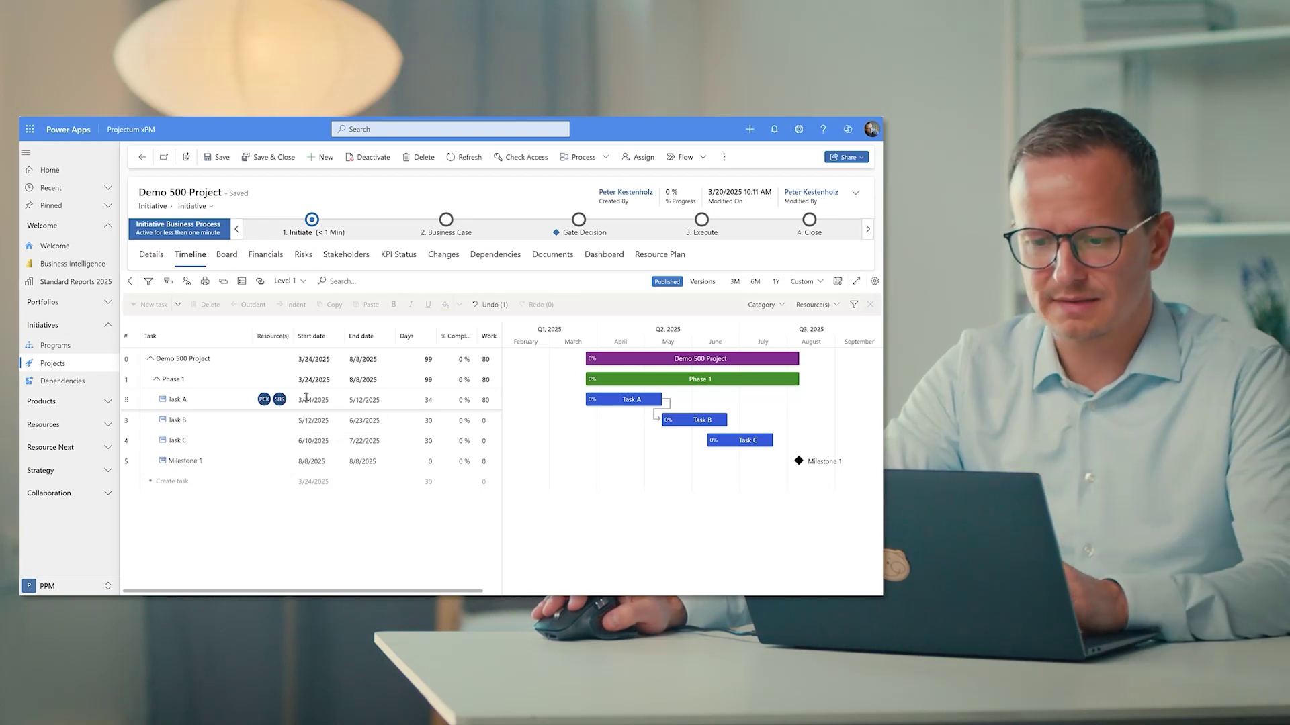
# - Show the resource workload pane, set the timeline to Week, then hide the pane
pyautogui.click(186, 284)
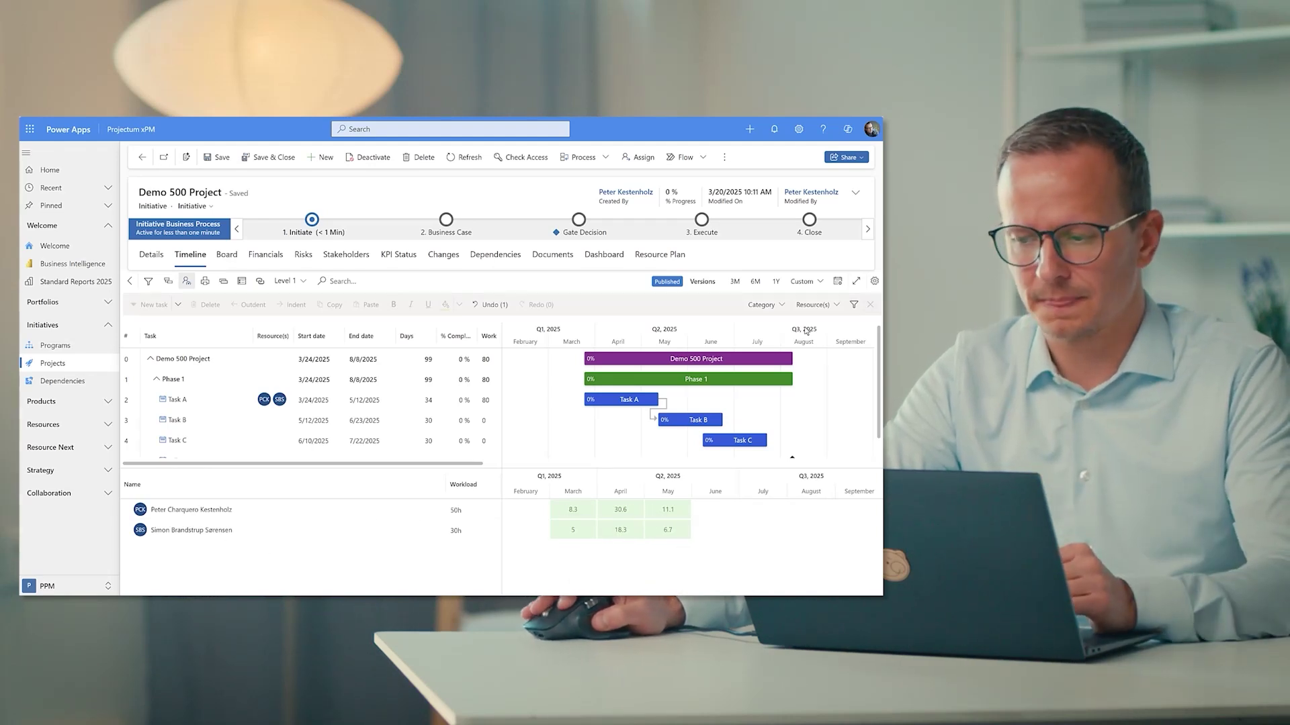
pyautogui.click(839, 280)
pyautogui.click(762, 344)
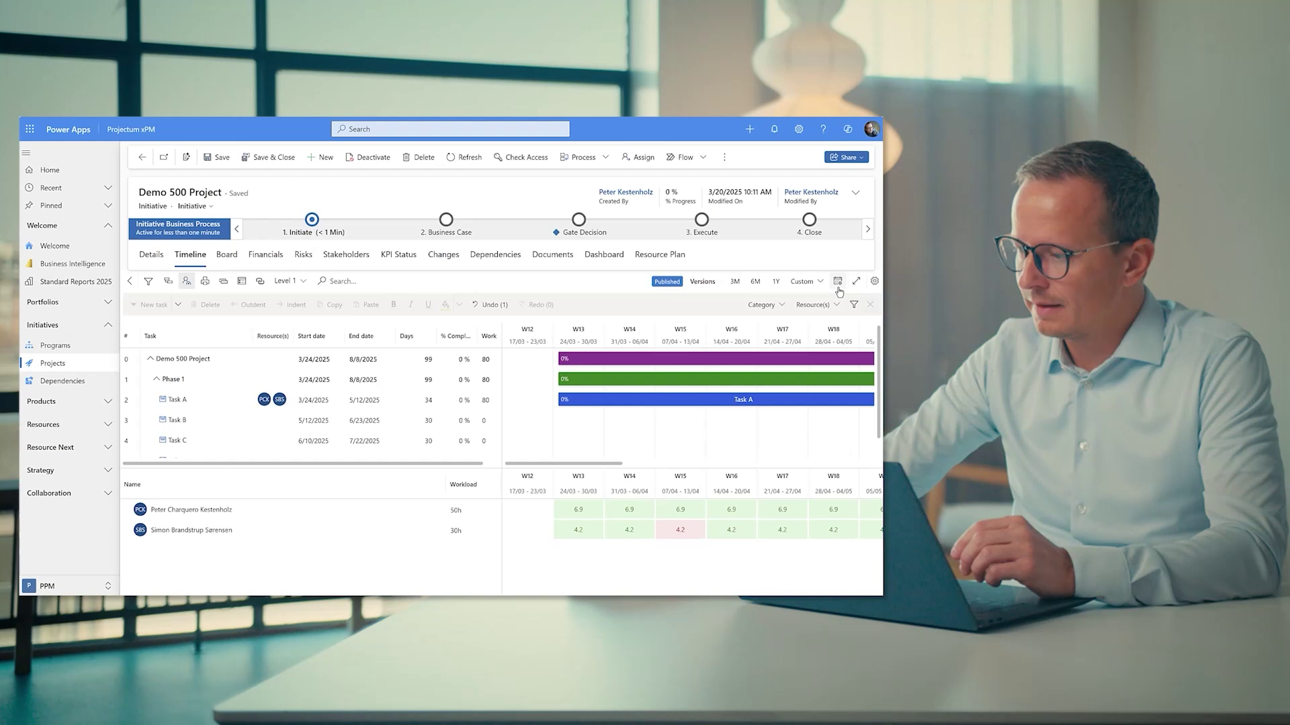
pyautogui.click(186, 285)
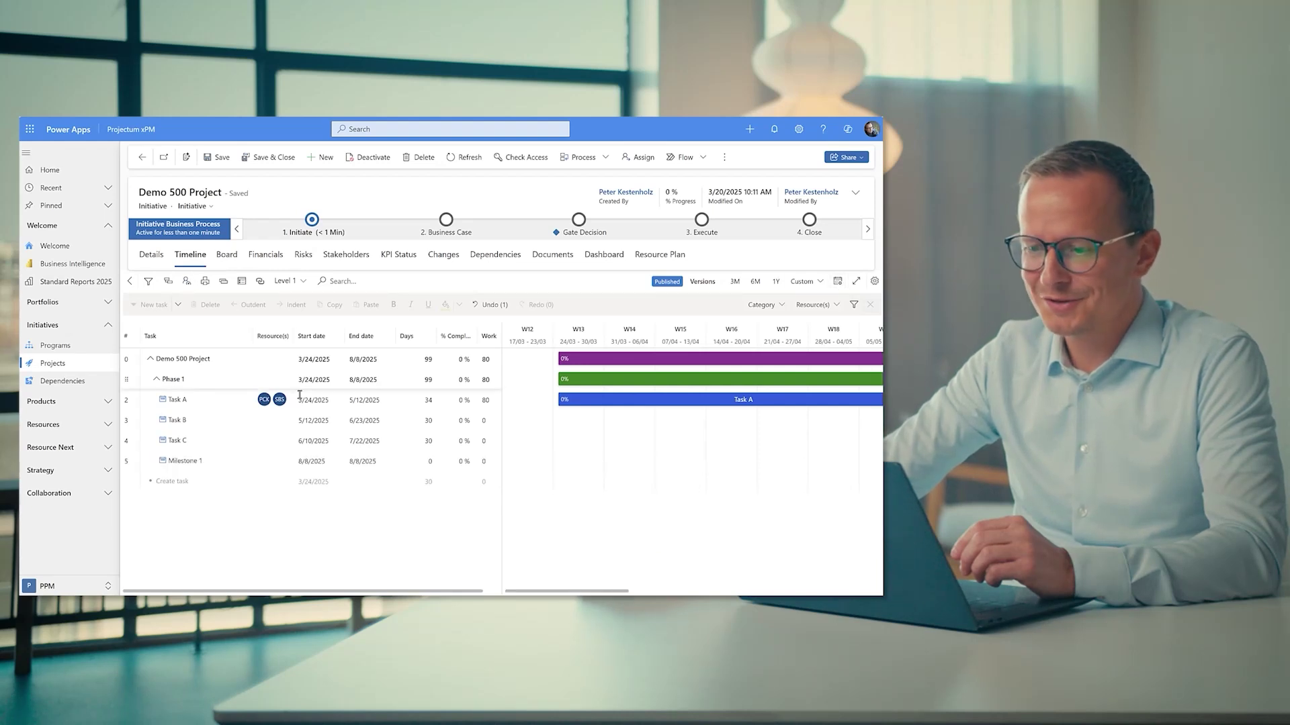
# - Open Demo 500 Project's Risks tab with its empty probability–impact matrix and risk list
pyautogui.click(303, 255)
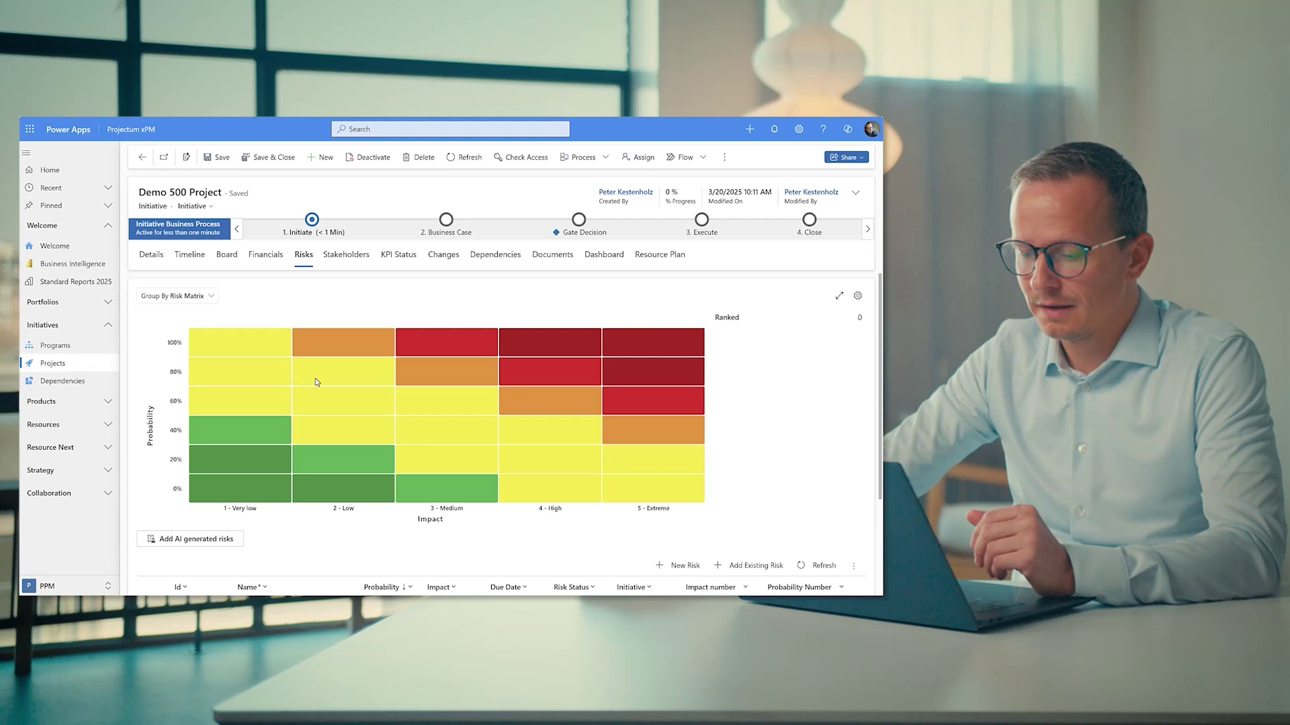
pyautogui.scroll(-2, 316, 381)
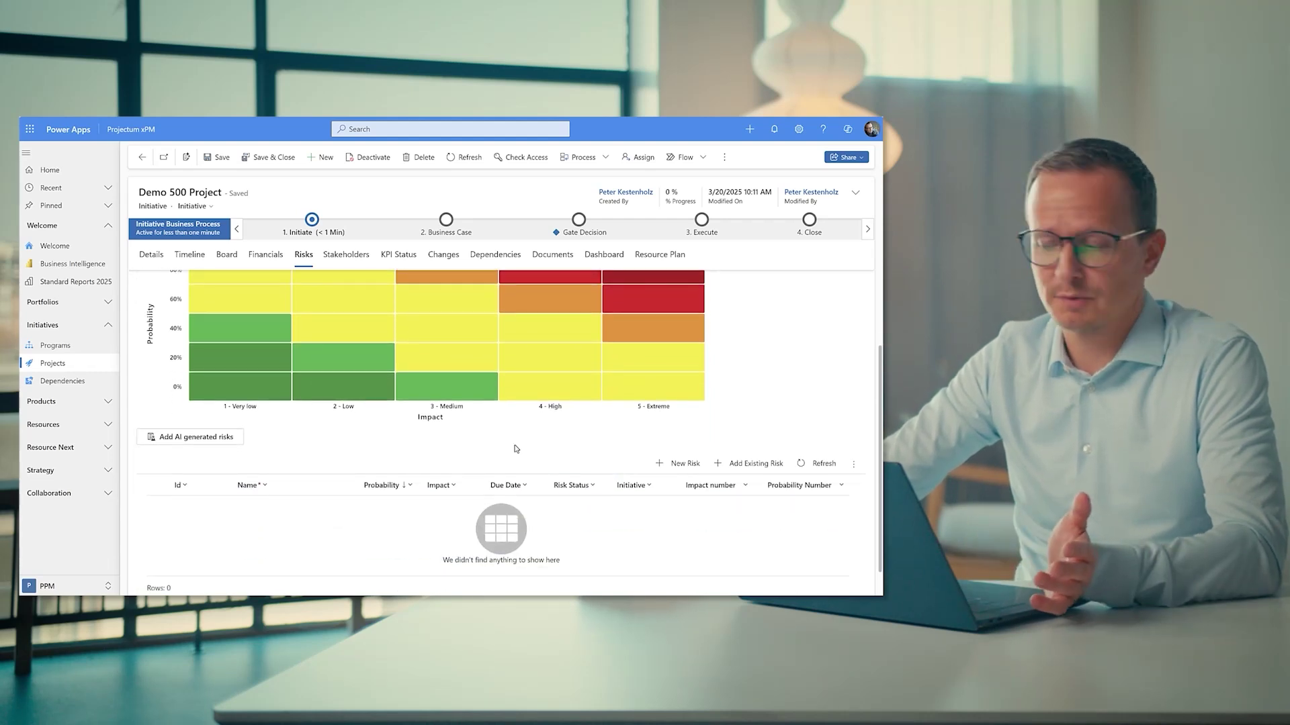
# - Start a new risk named risk 123 and fill in its description and mitigation
pyautogui.click(678, 463)
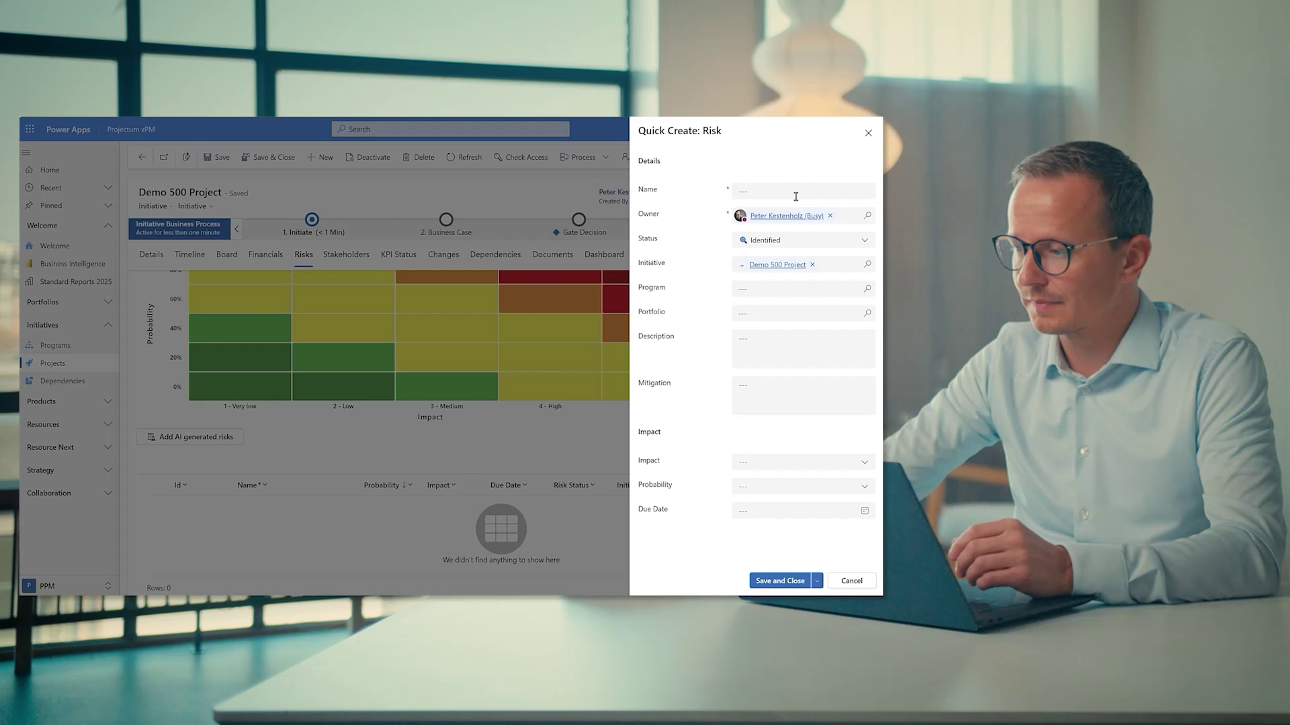
pyautogui.click(795, 197)
pyautogui.write('risk 123')
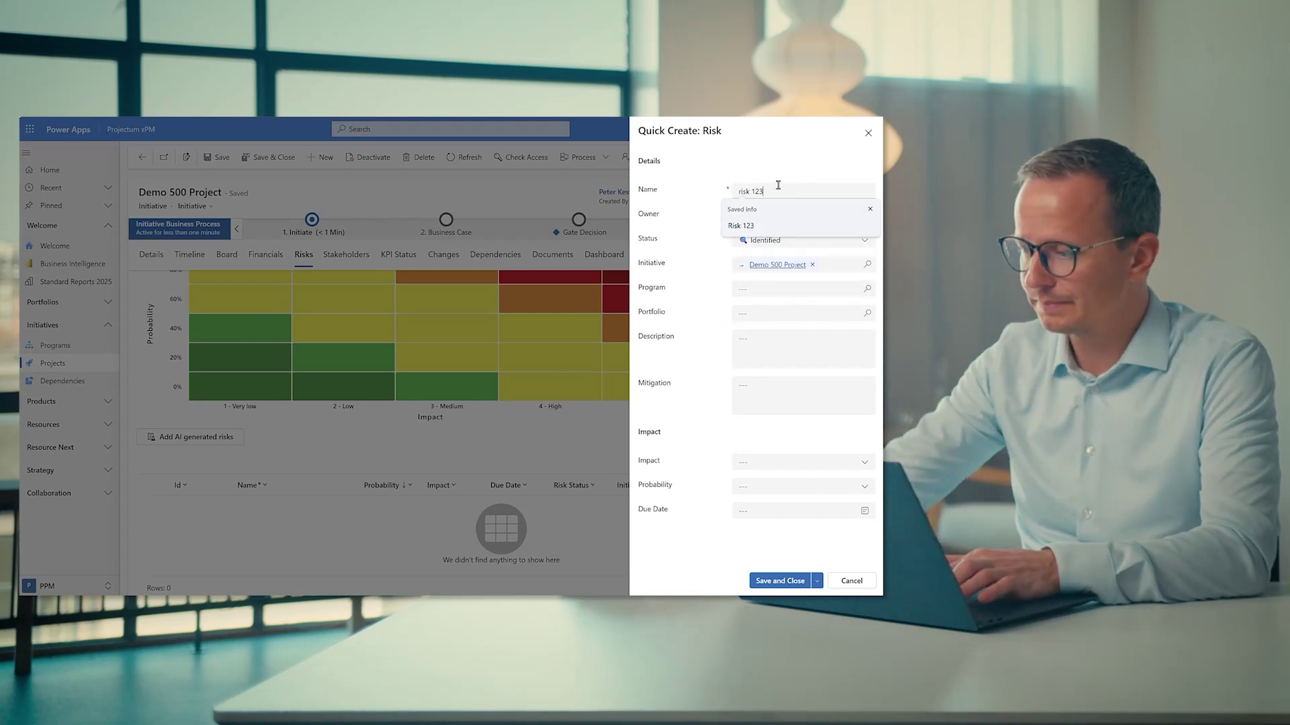
pyautogui.press('Tab')
pyautogui.write('sadfgsd')
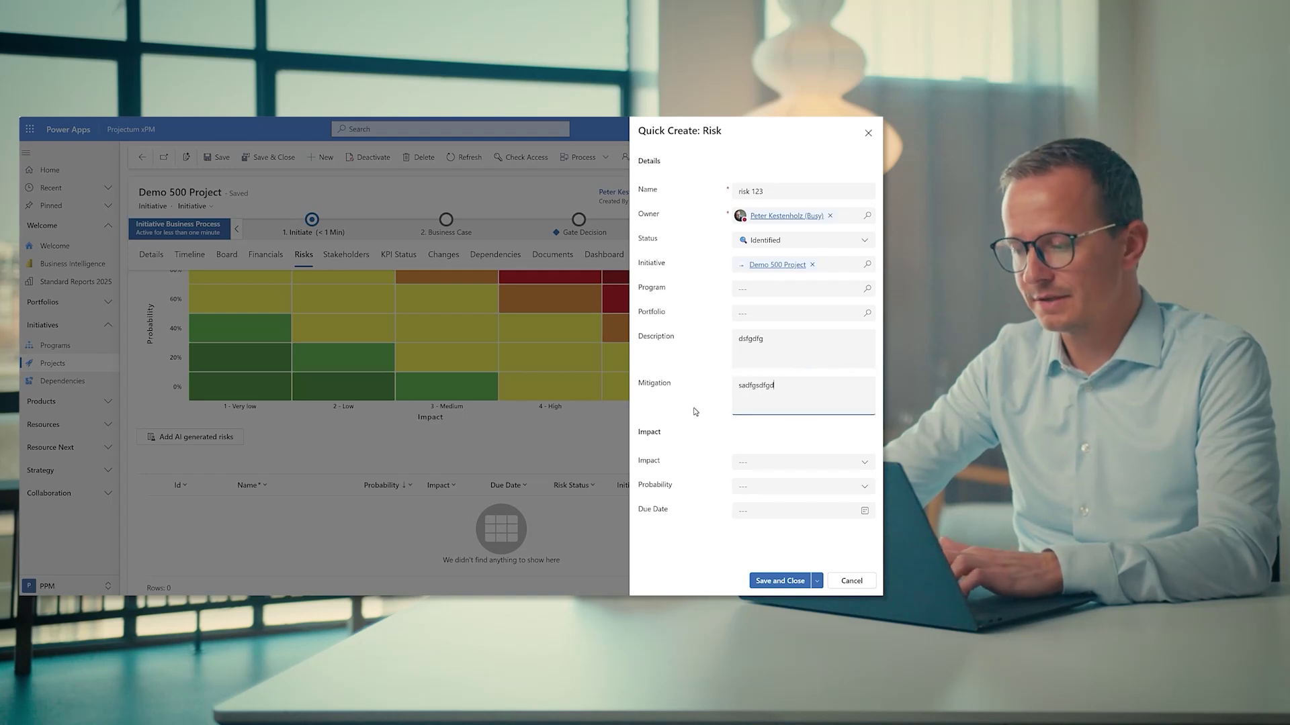
pyautogui.write('fg')
pyautogui.moveTo(694, 411); pyautogui.dragTo(840, 450)
# - Set impact 4 - High, probability 40%, due date 4/15/2025, and save the risk
pyautogui.click(855, 460)
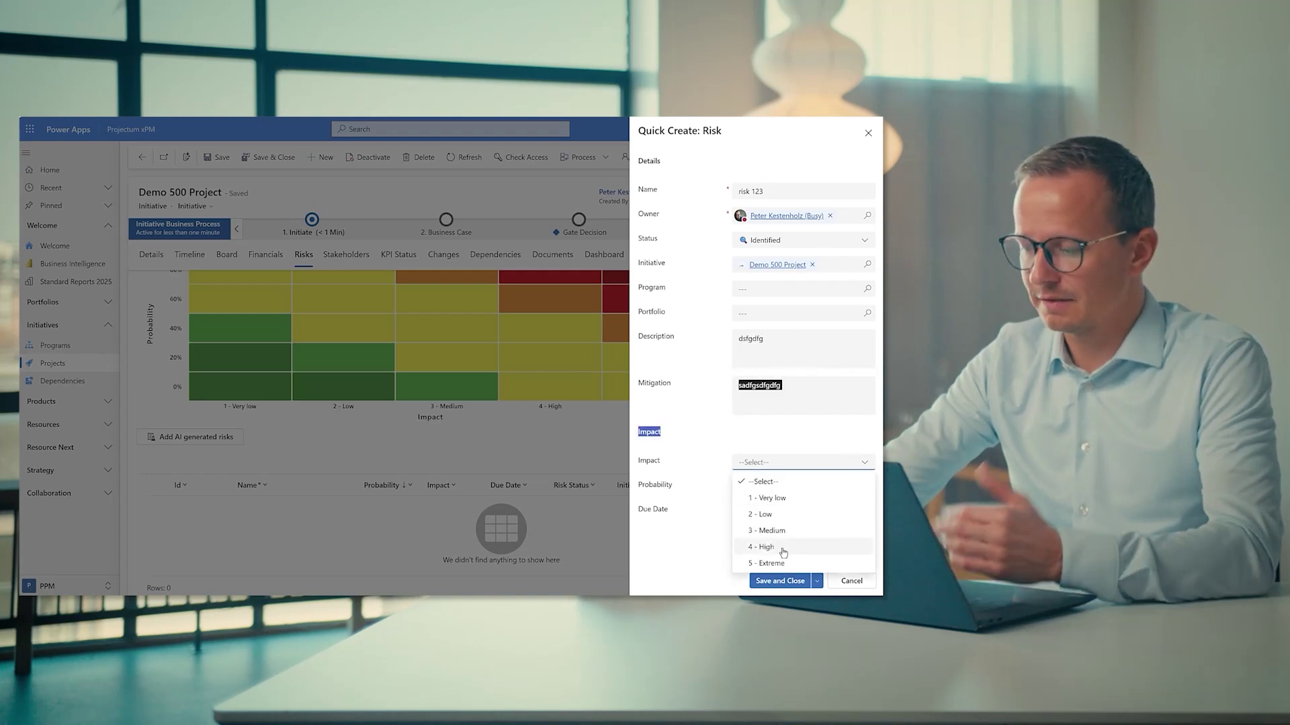
pyautogui.click(783, 549)
pyautogui.click(806, 491)
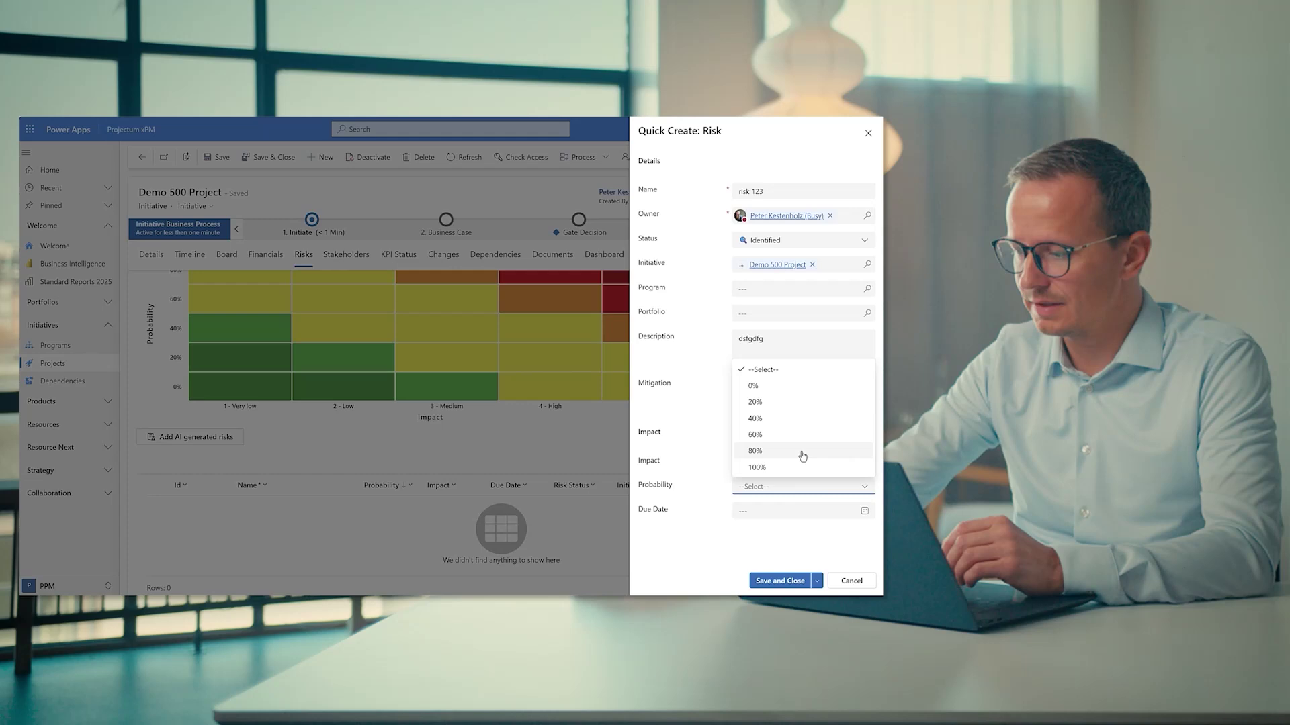
pyautogui.click(792, 418)
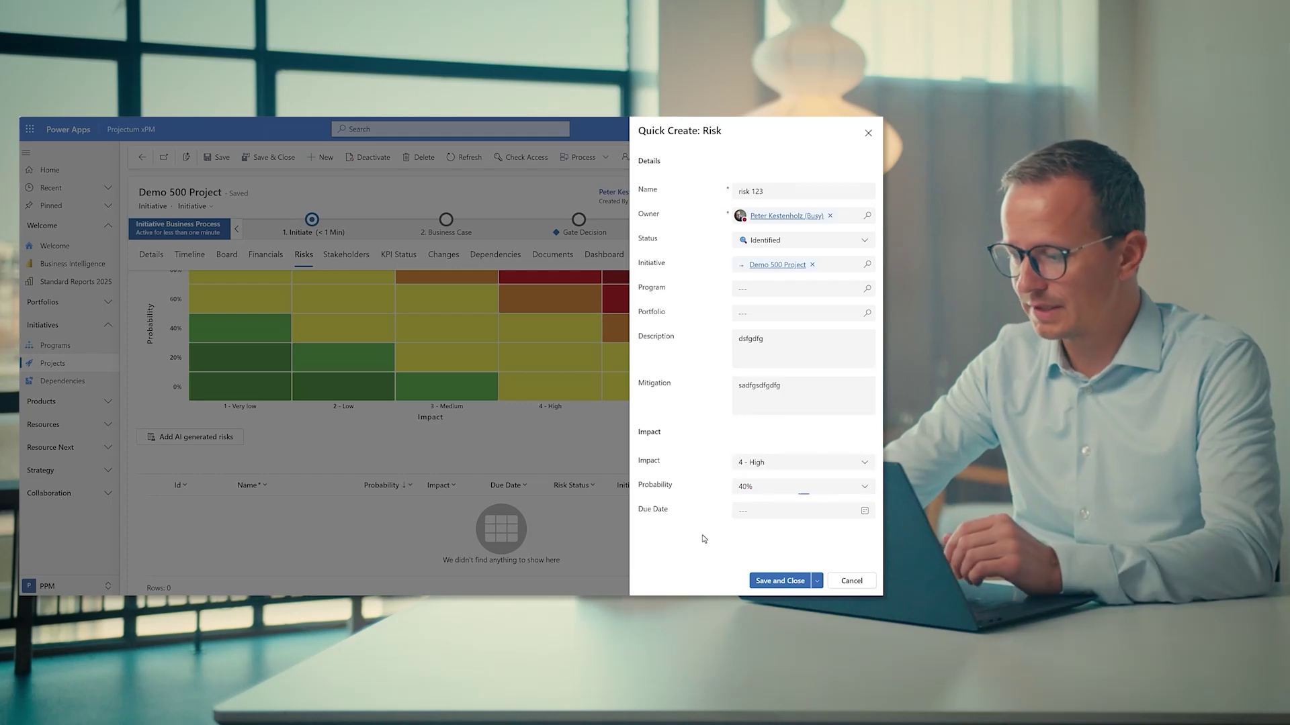
pyautogui.click(799, 514)
pyautogui.click(774, 461)
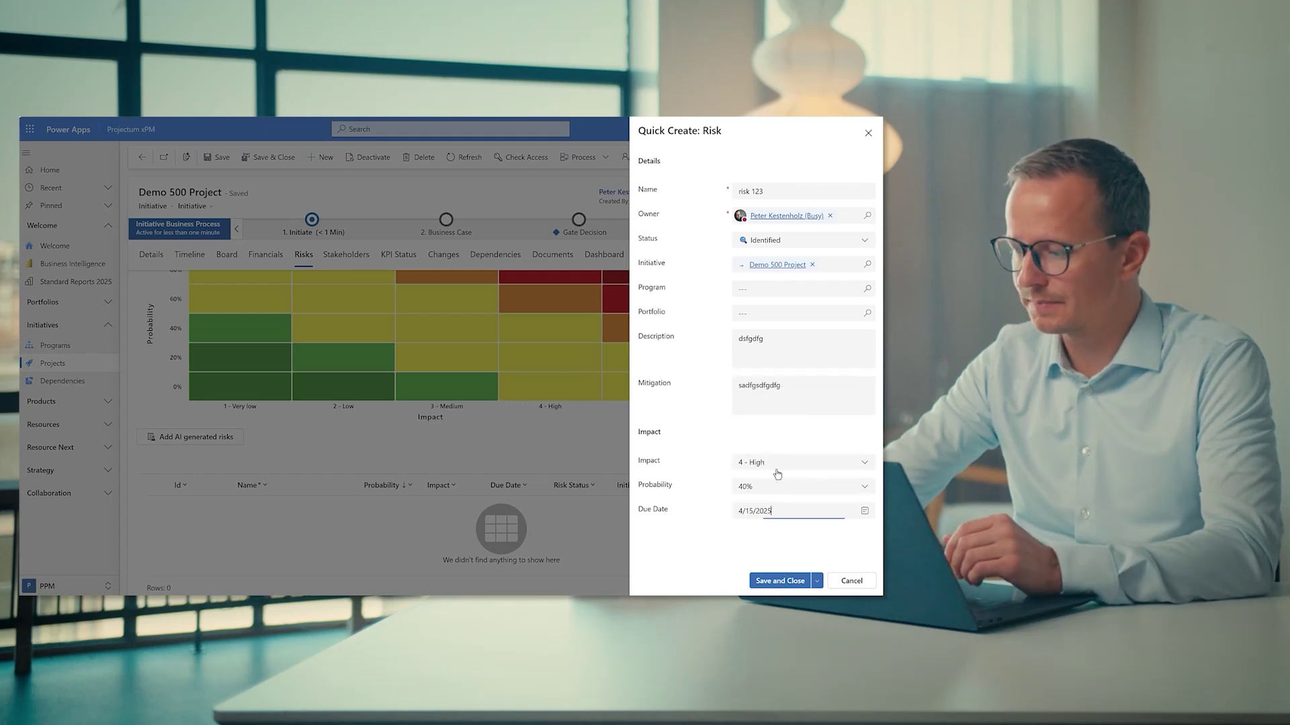
pyautogui.click(774, 581)
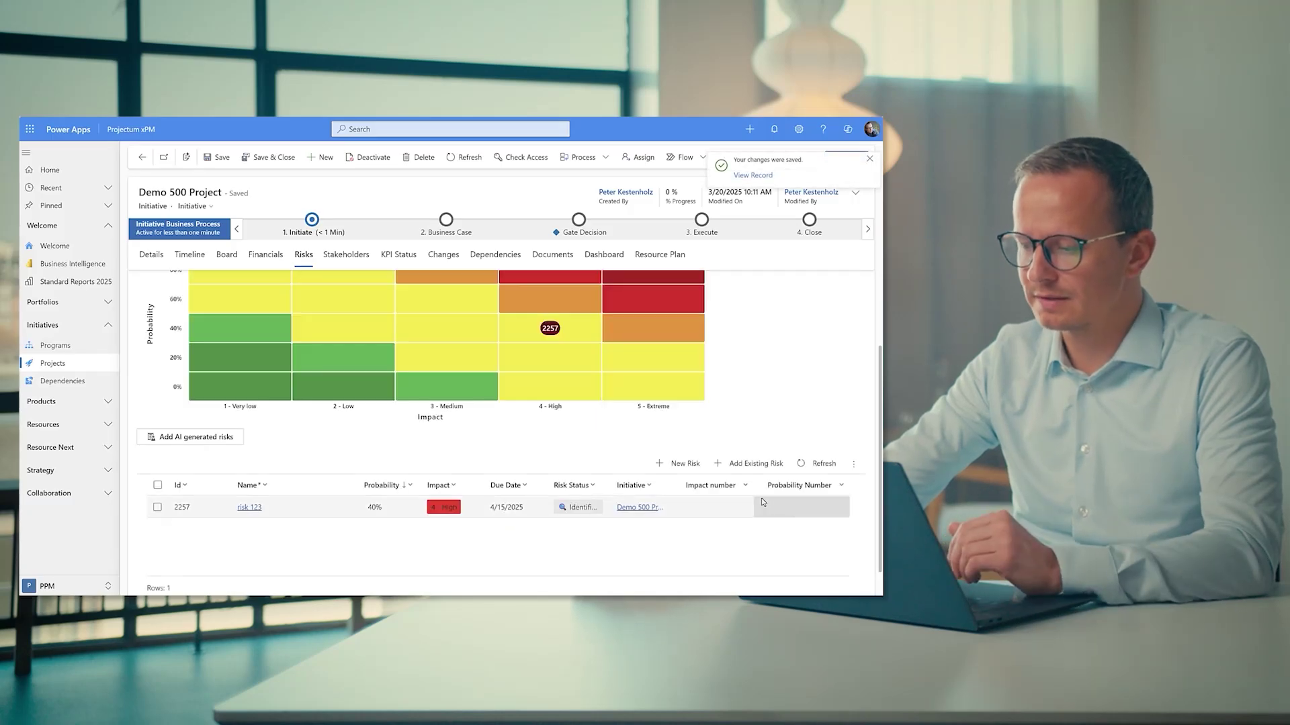
# - Drag risk 2257 via 2-Low/60% to 4-High/80% in the matrix, then open Financials
pyautogui.click(427, 495)
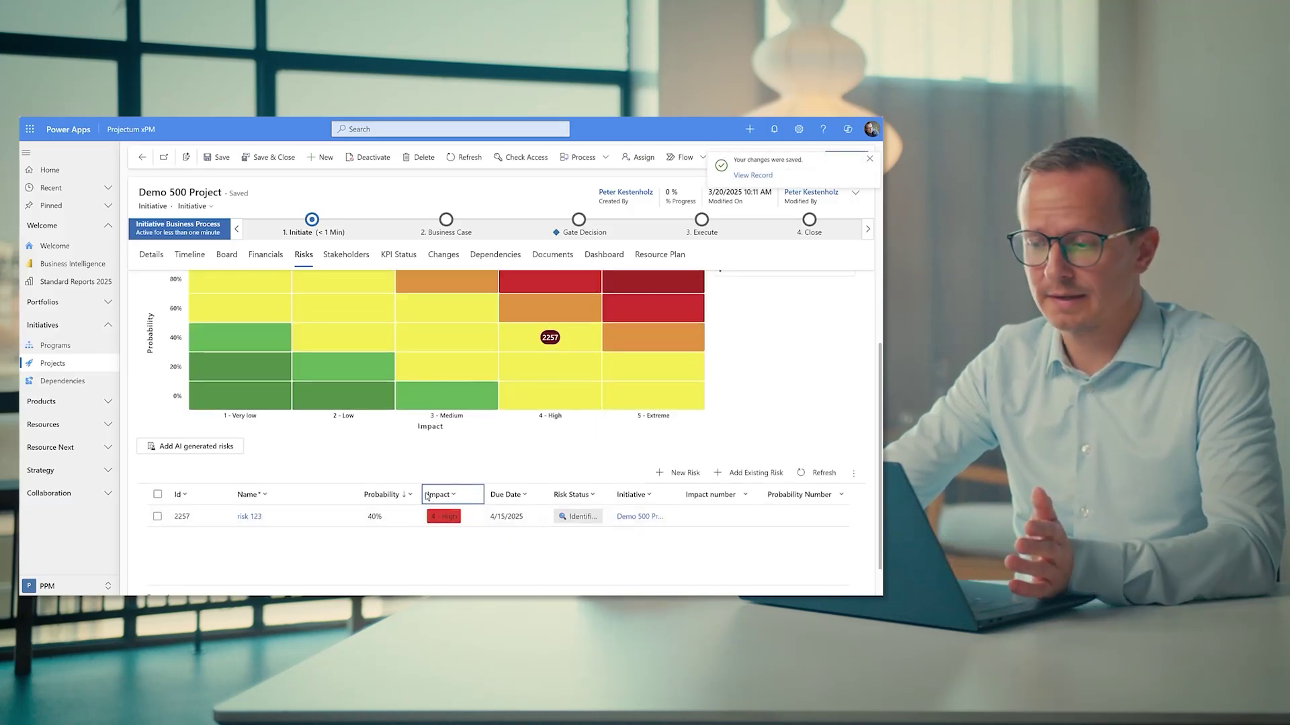
pyautogui.scroll(2, 545, 425)
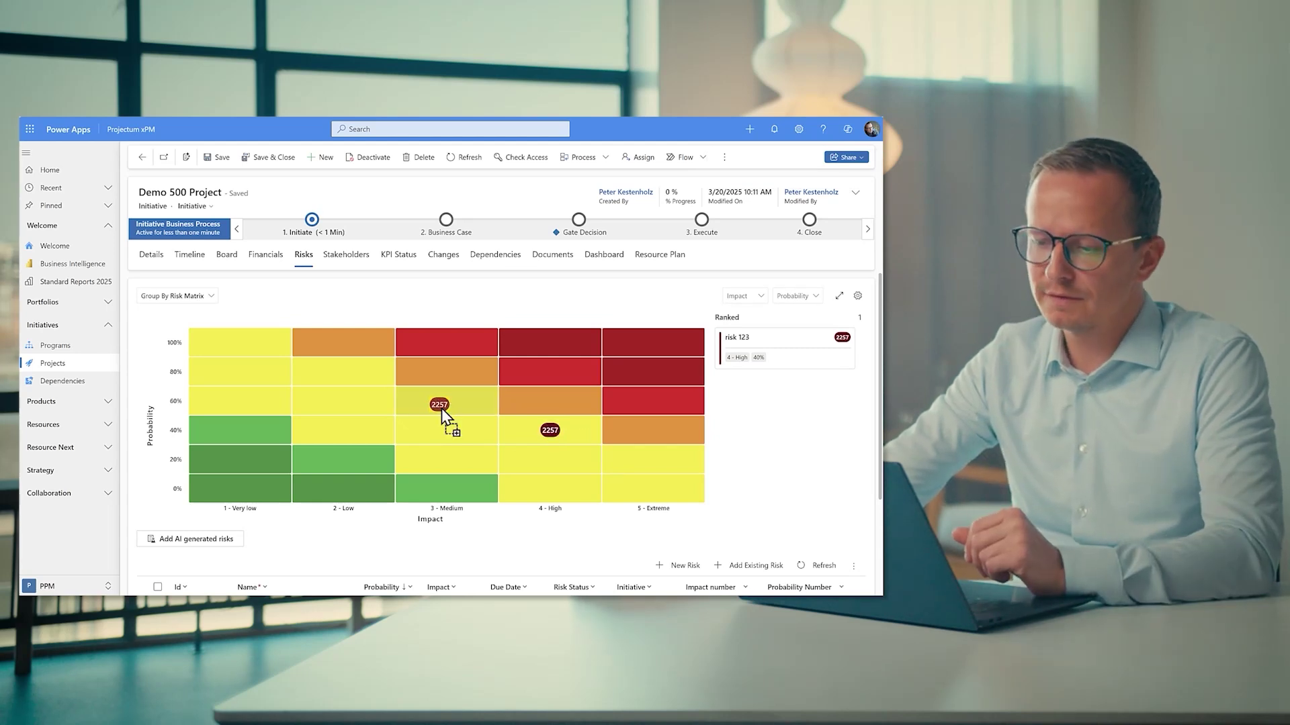
pyautogui.moveTo(350, 408); pyautogui.dragTo(355, 410)
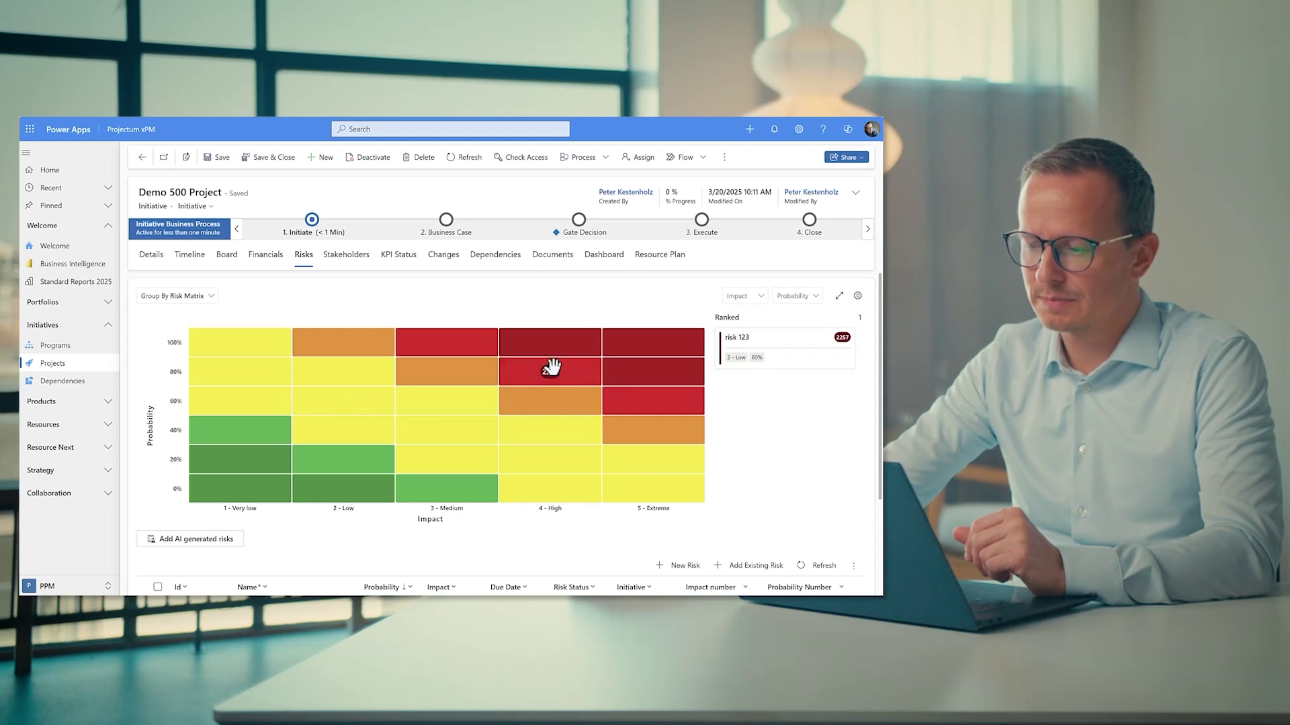
pyautogui.moveTo(547, 377); pyautogui.dragTo(471, 407)
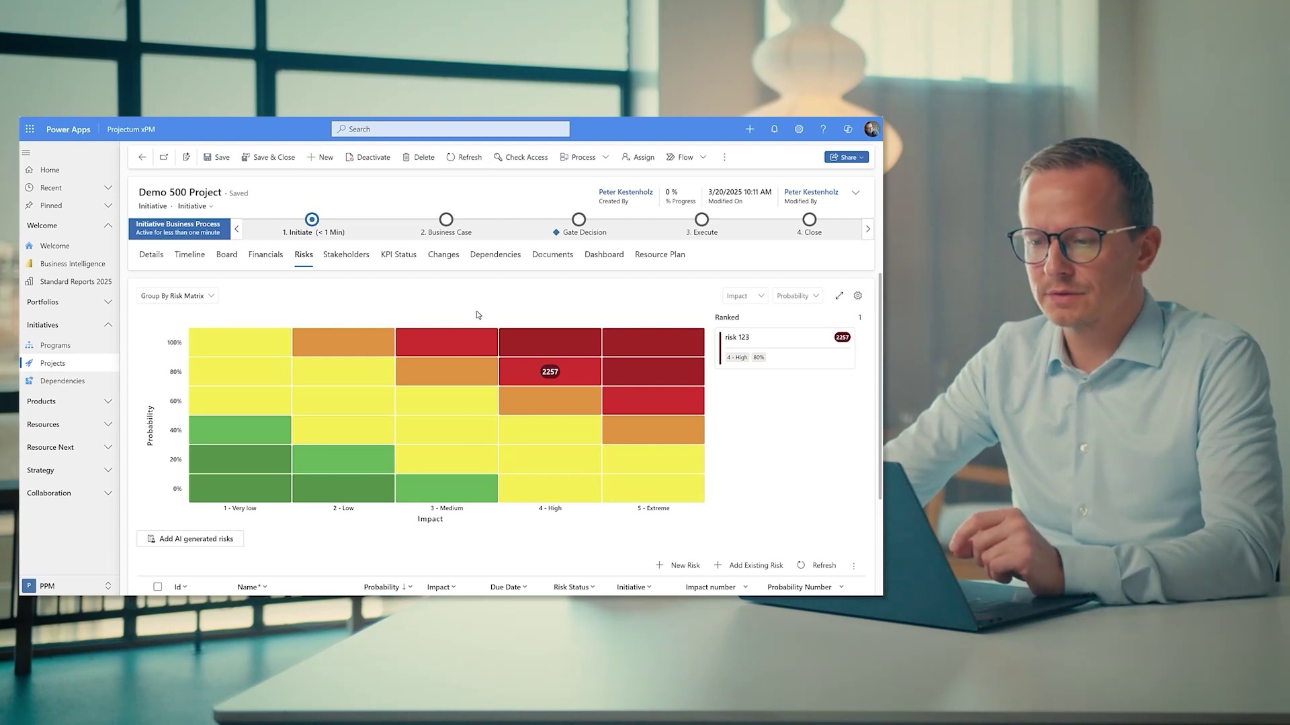
pyautogui.click(268, 256)
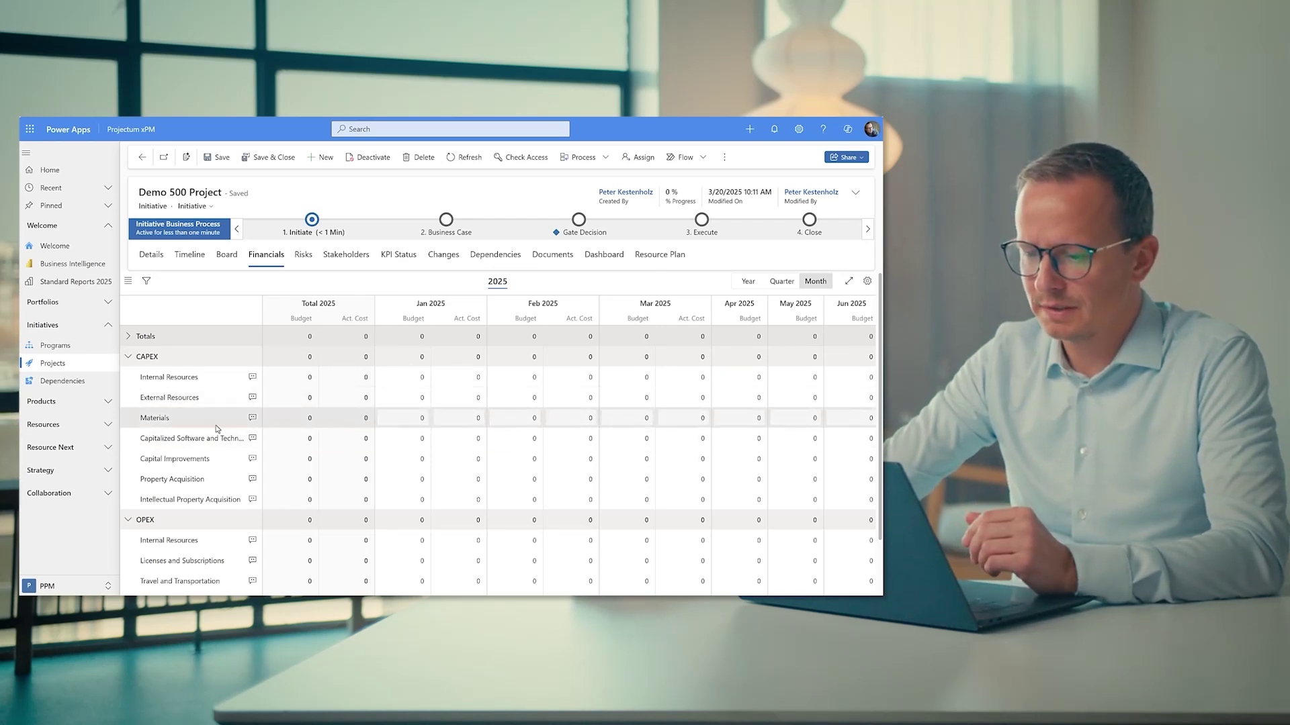
pyautogui.scroll(-2, 216, 429)
pyautogui.scroll(2, 154, 333)
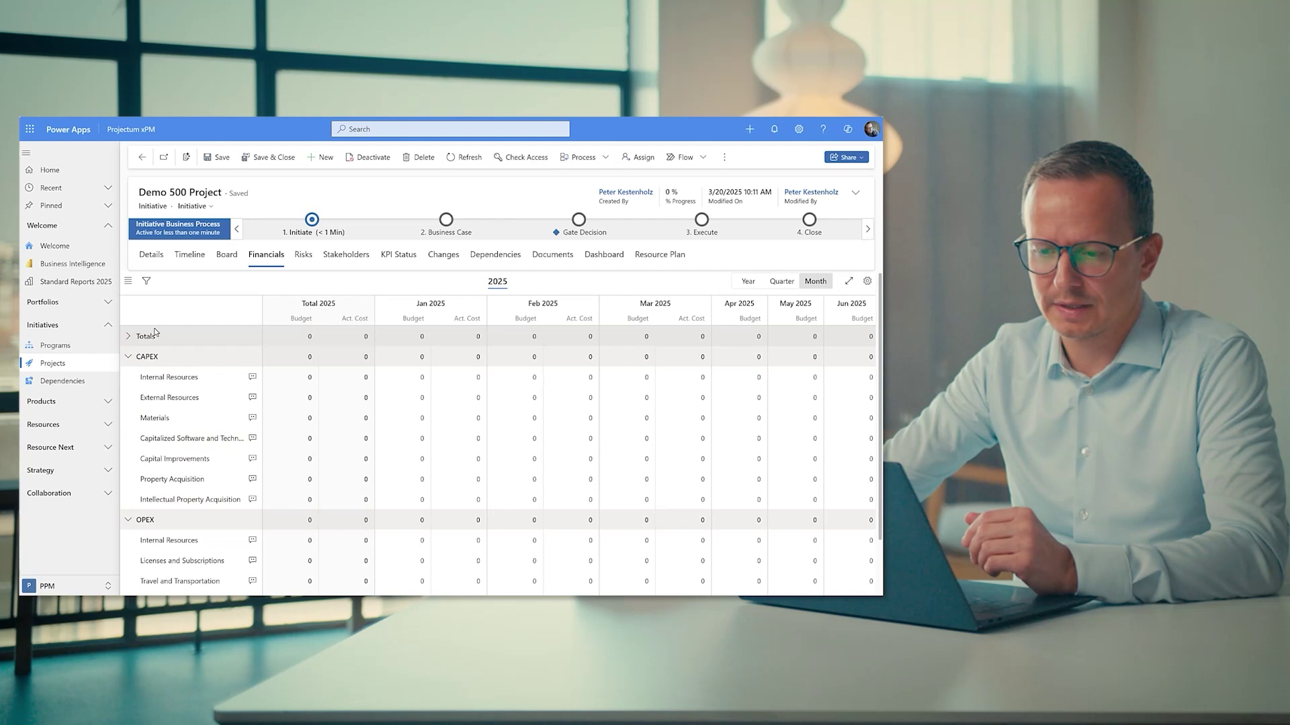
pyautogui.click(128, 357)
pyautogui.click(129, 377)
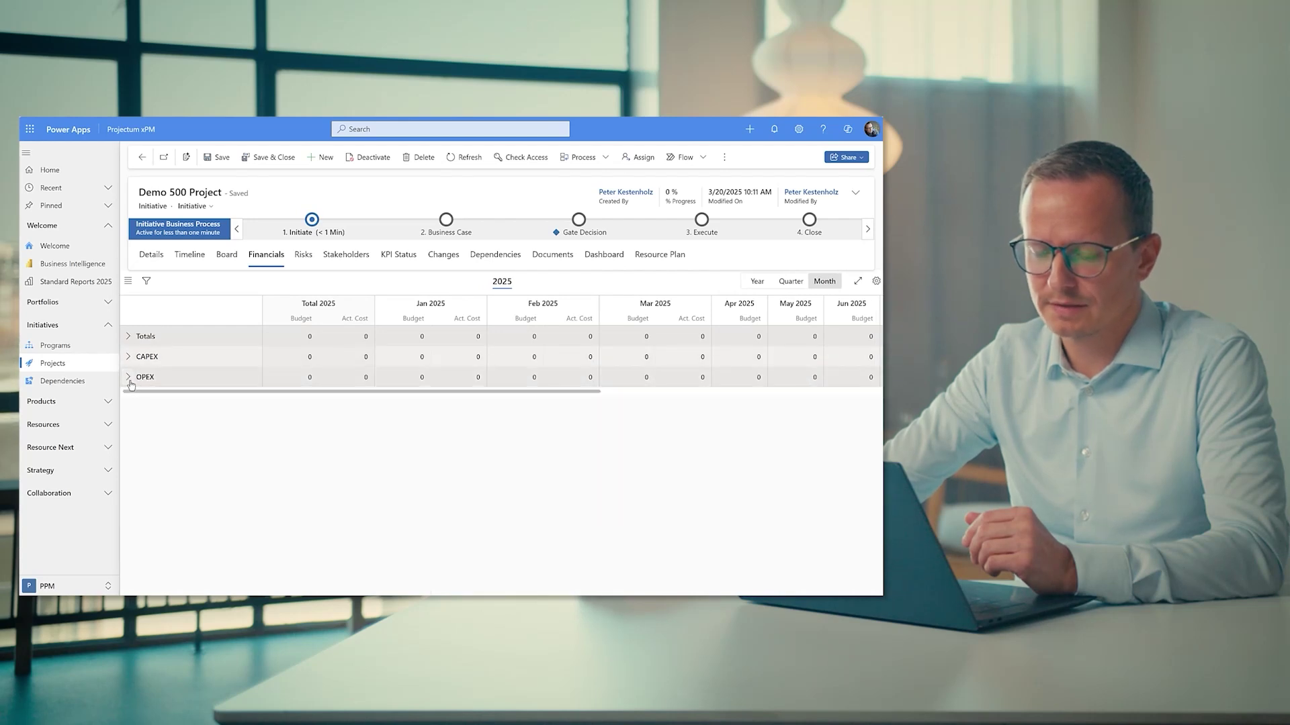
pyautogui.click(129, 377)
pyautogui.click(128, 358)
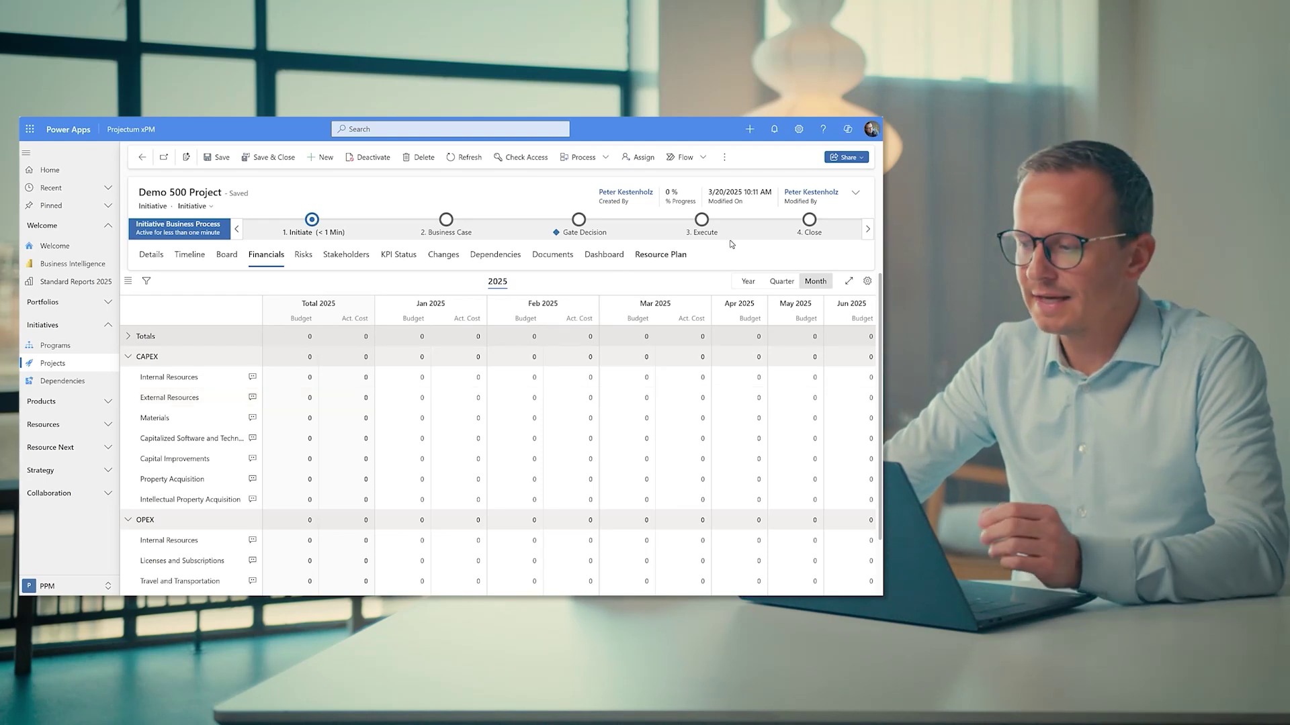
# - In the yearly view, add year 2026 and enter Materials budgets for 2025 and 2026
pyautogui.click(748, 282)
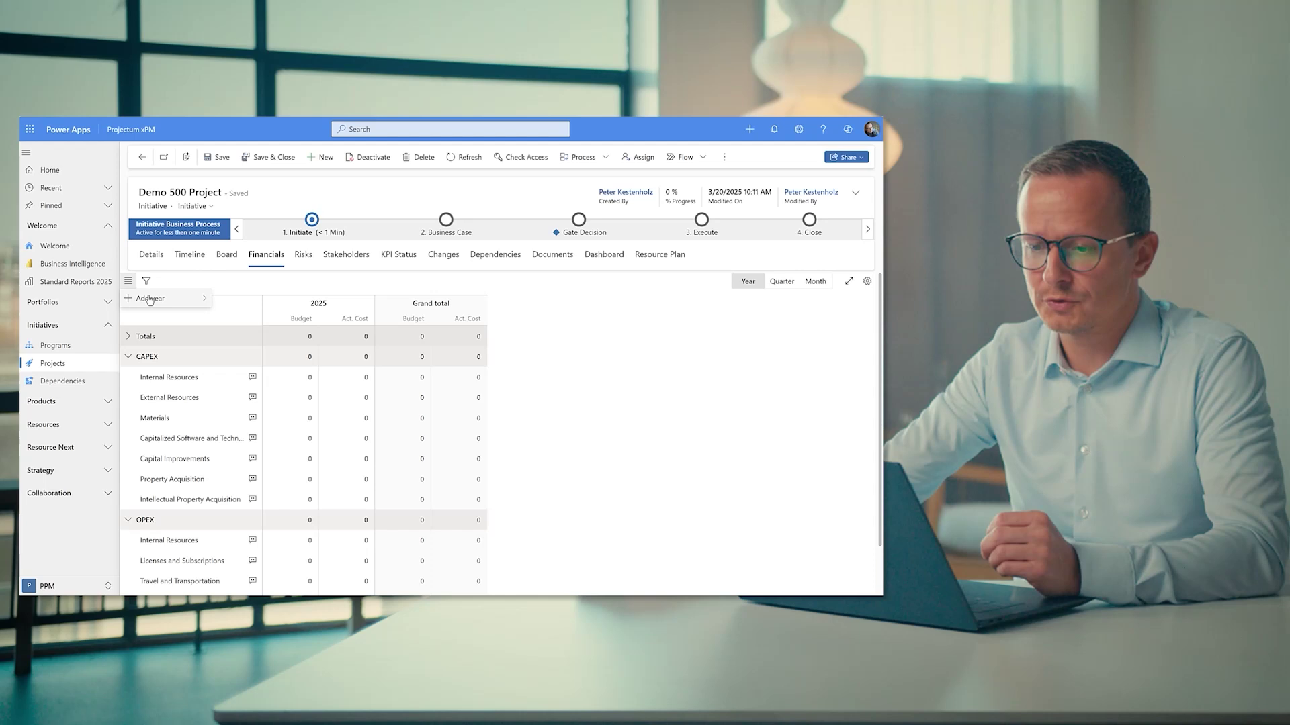
pyautogui.click(240, 304)
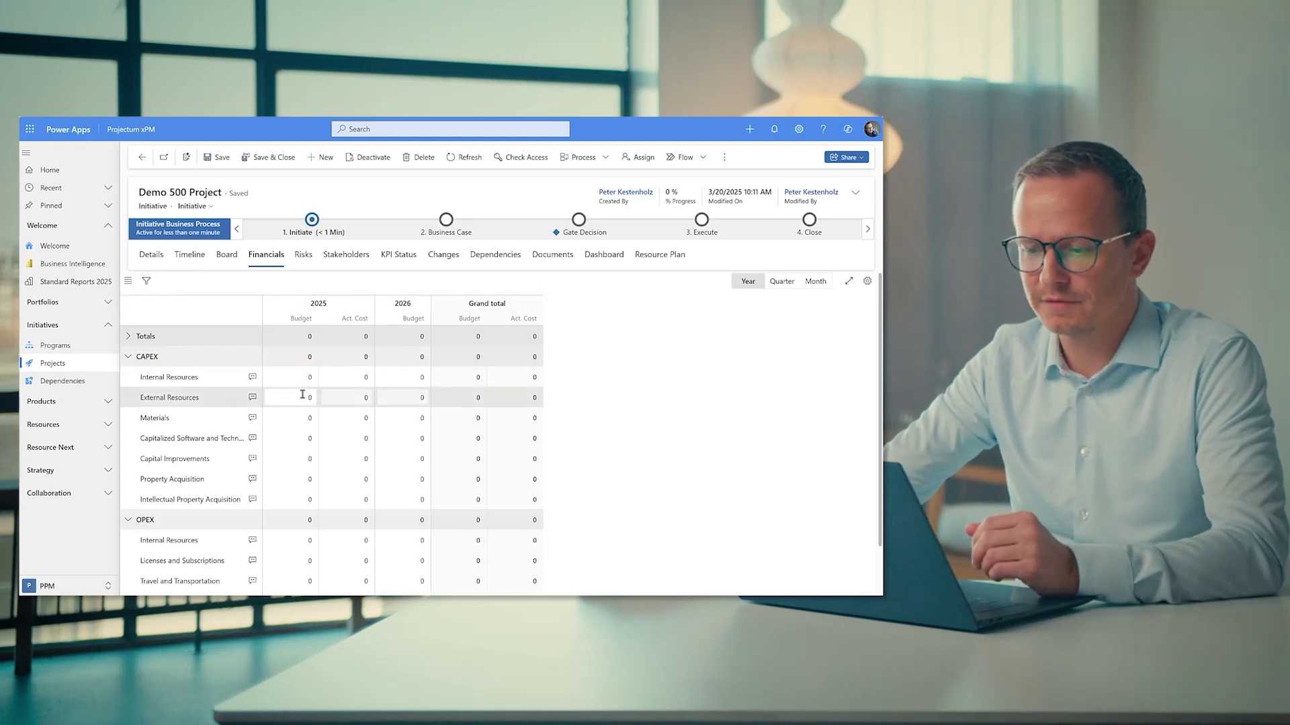
pyautogui.click(300, 413)
pyautogui.write('400')
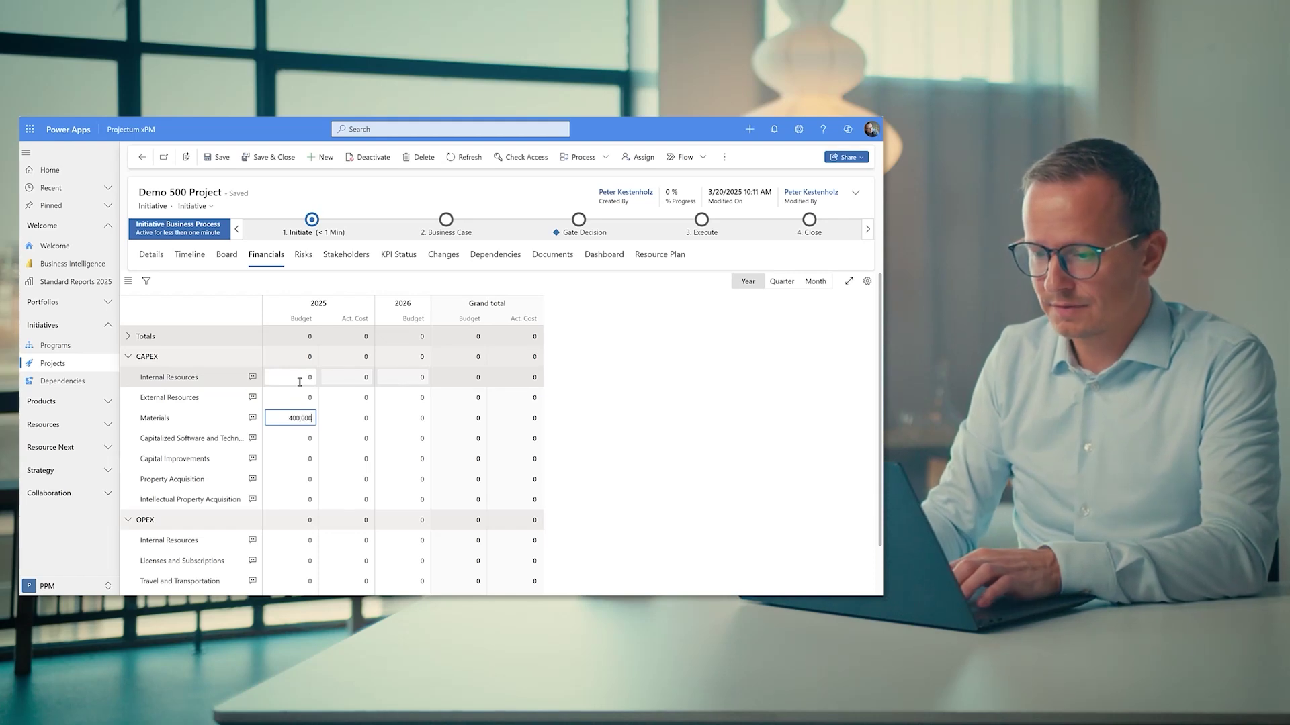
pyautogui.click(411, 420)
pyautogui.write('300,000')
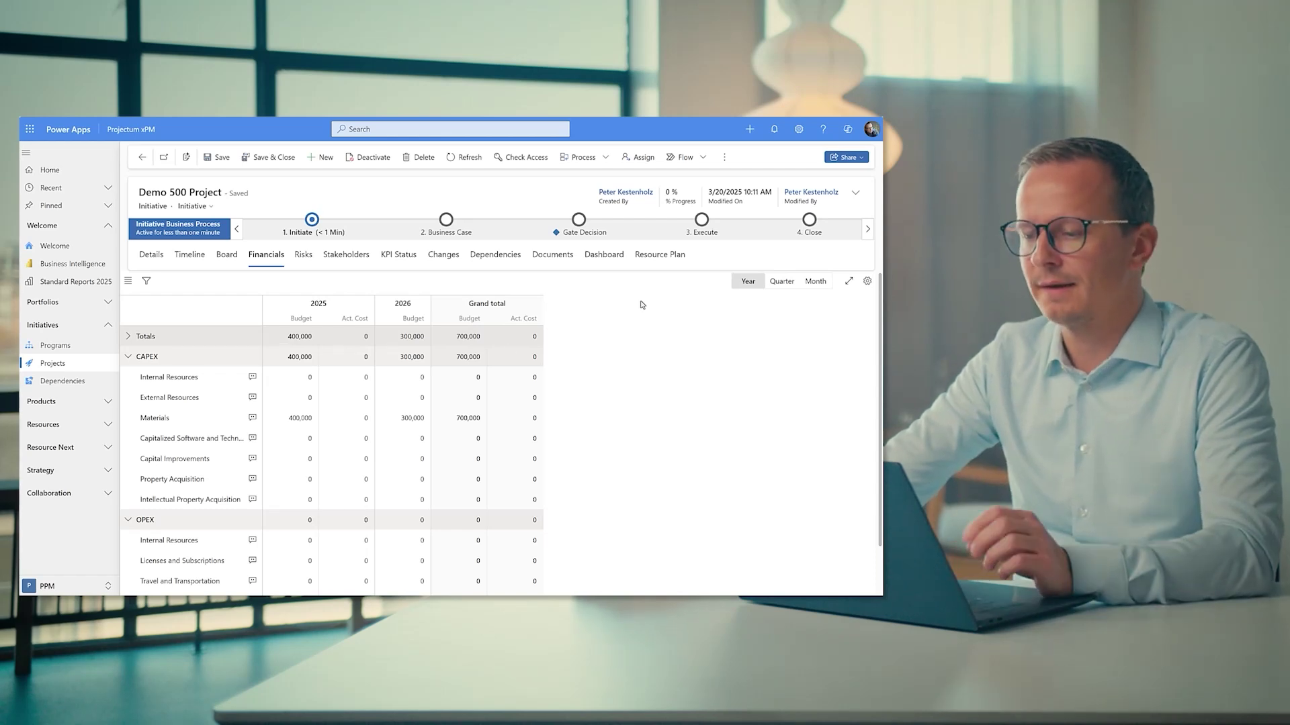
# - In the monthly view, set February 2026 Materials to 0 and March to 30,000, then return to yearly totals
pyautogui.click(782, 283)
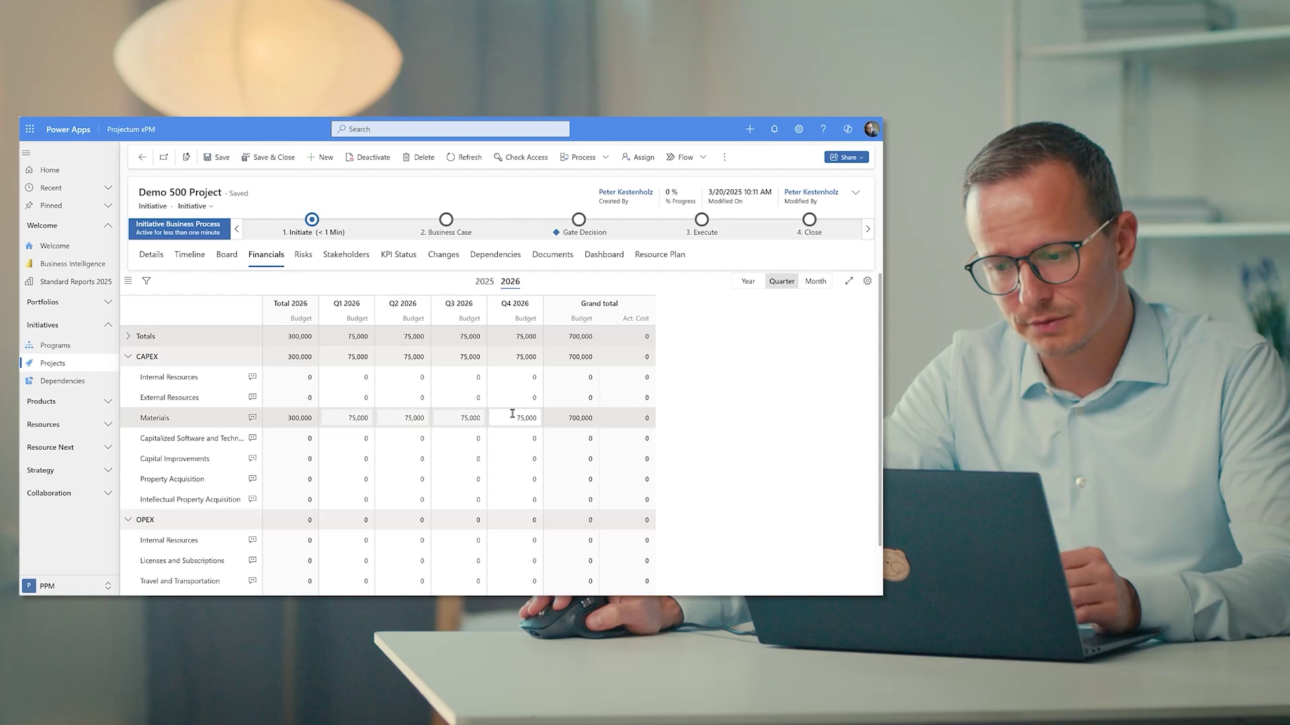
pyautogui.click(816, 283)
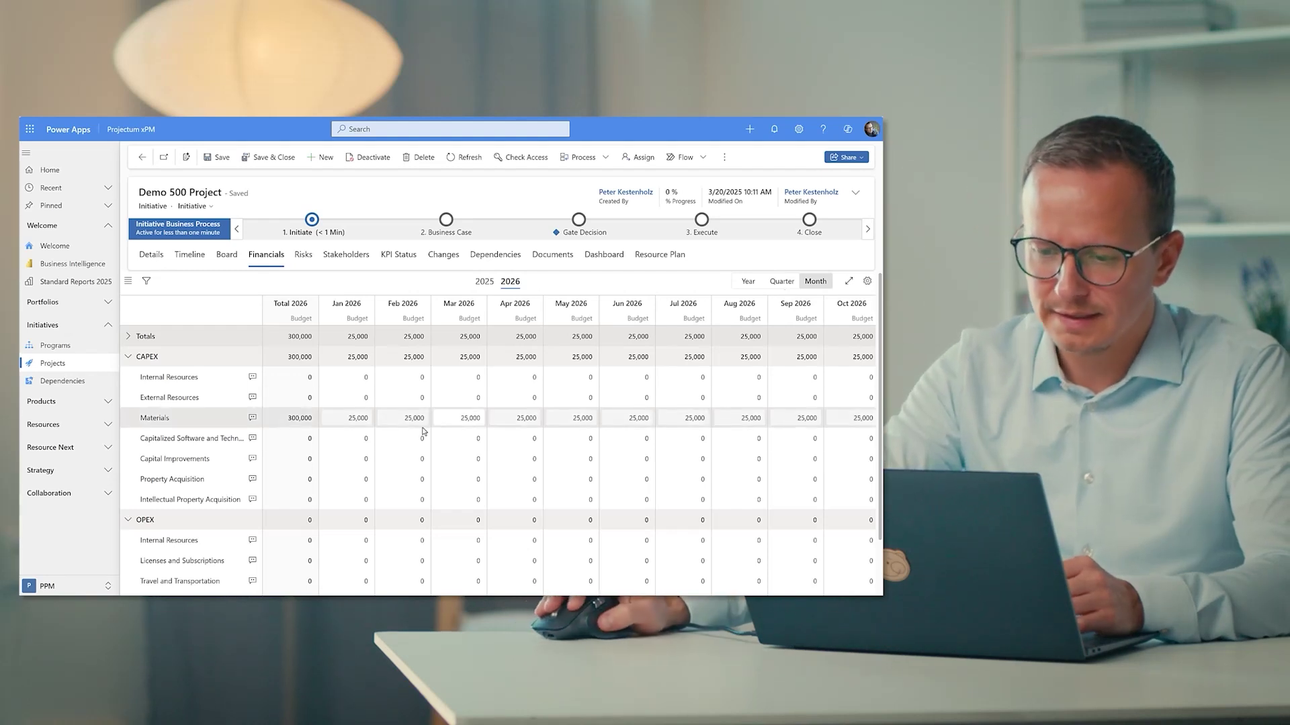
pyautogui.click(395, 420)
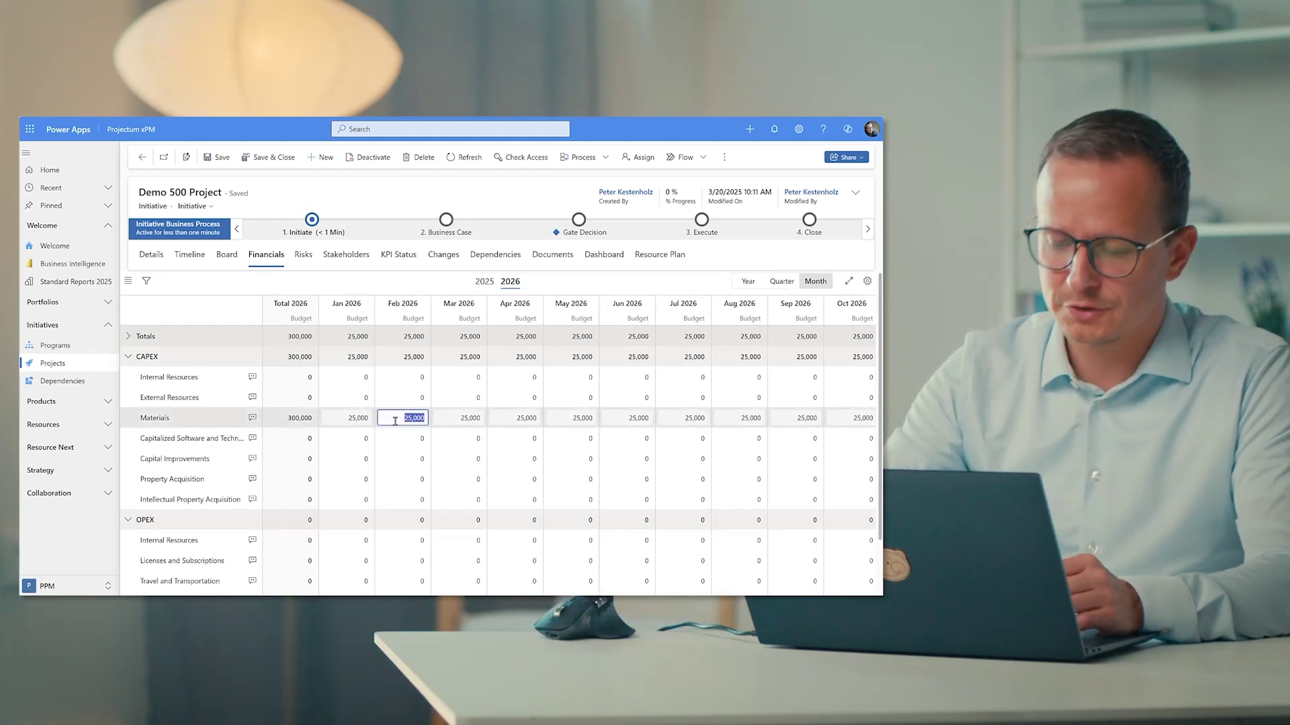
pyautogui.write('0')
pyautogui.click(476, 418)
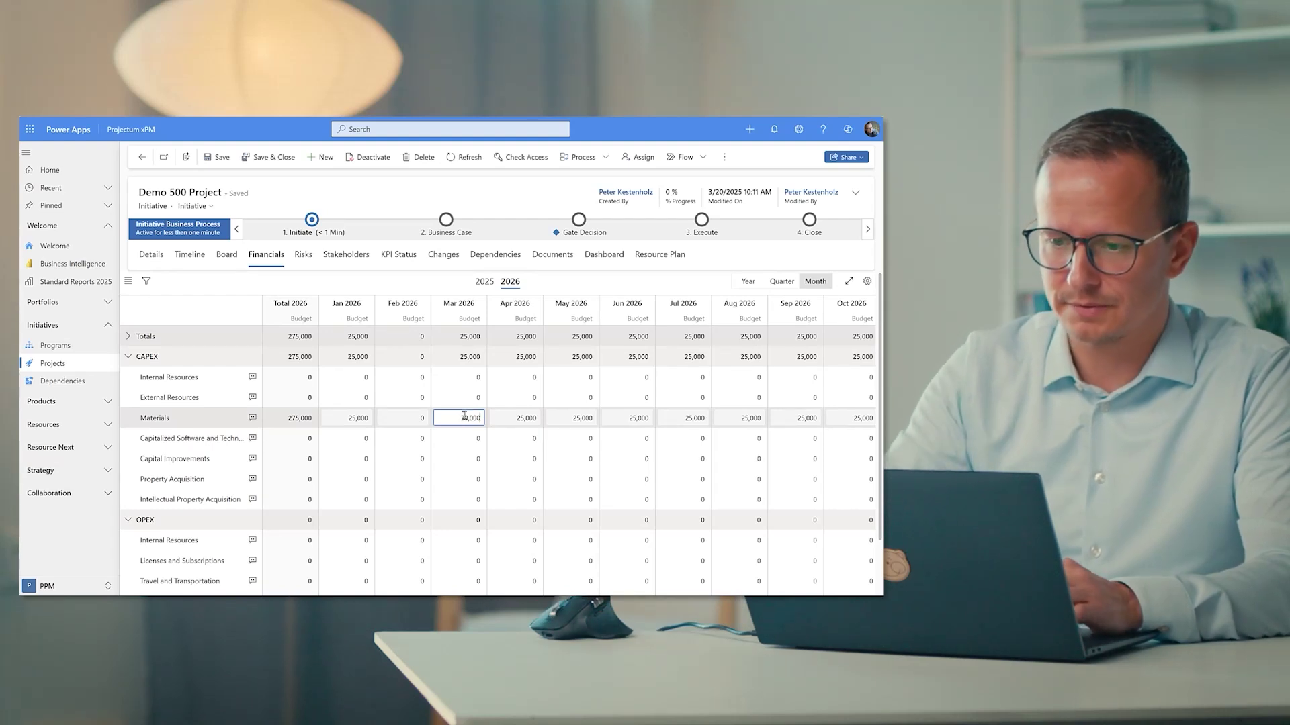
pyautogui.press('Return')
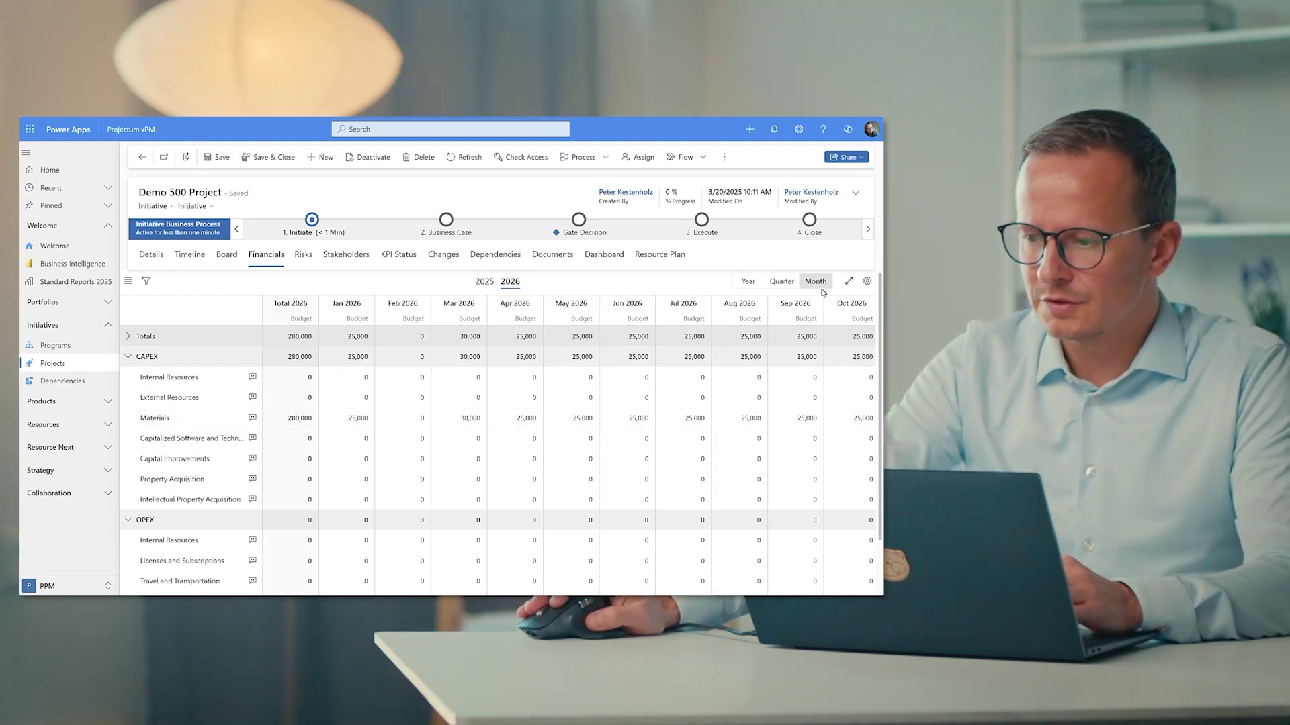
pyautogui.click(782, 281)
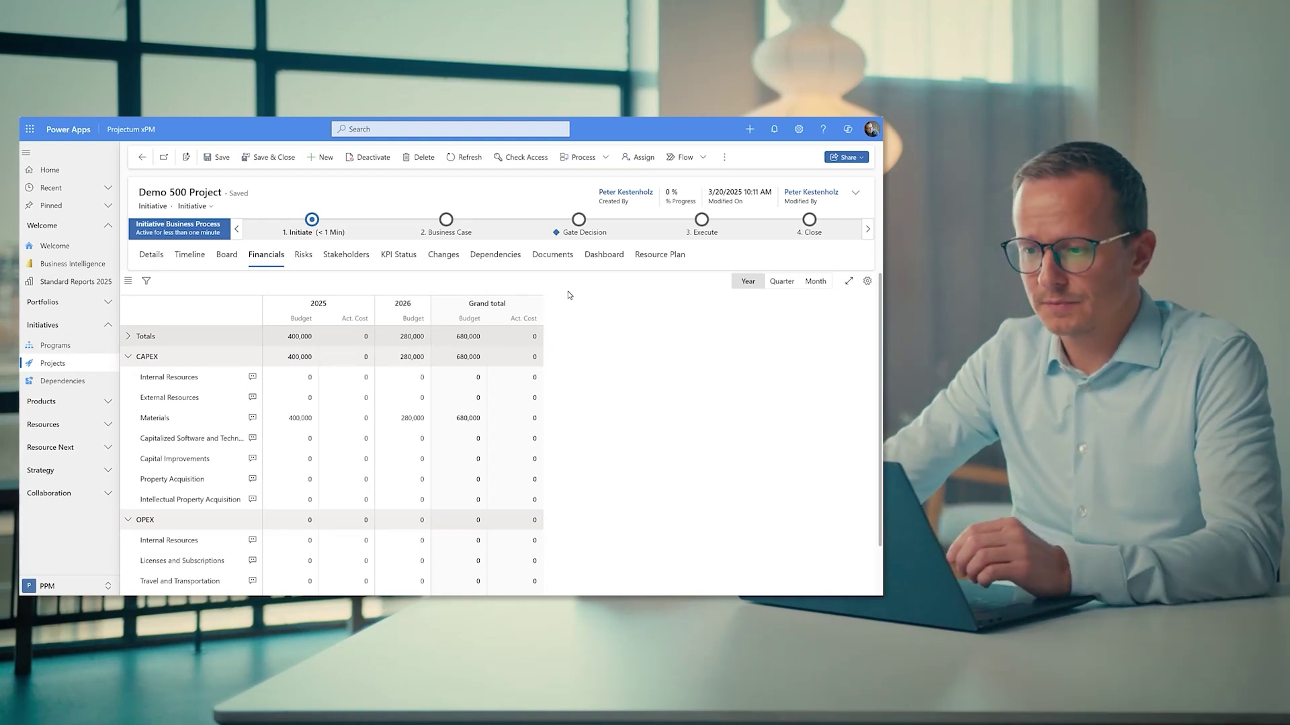
# - Save the project, then advance it from 1. Initiate to Business Case with Next Stage
pyautogui.click(468, 159)
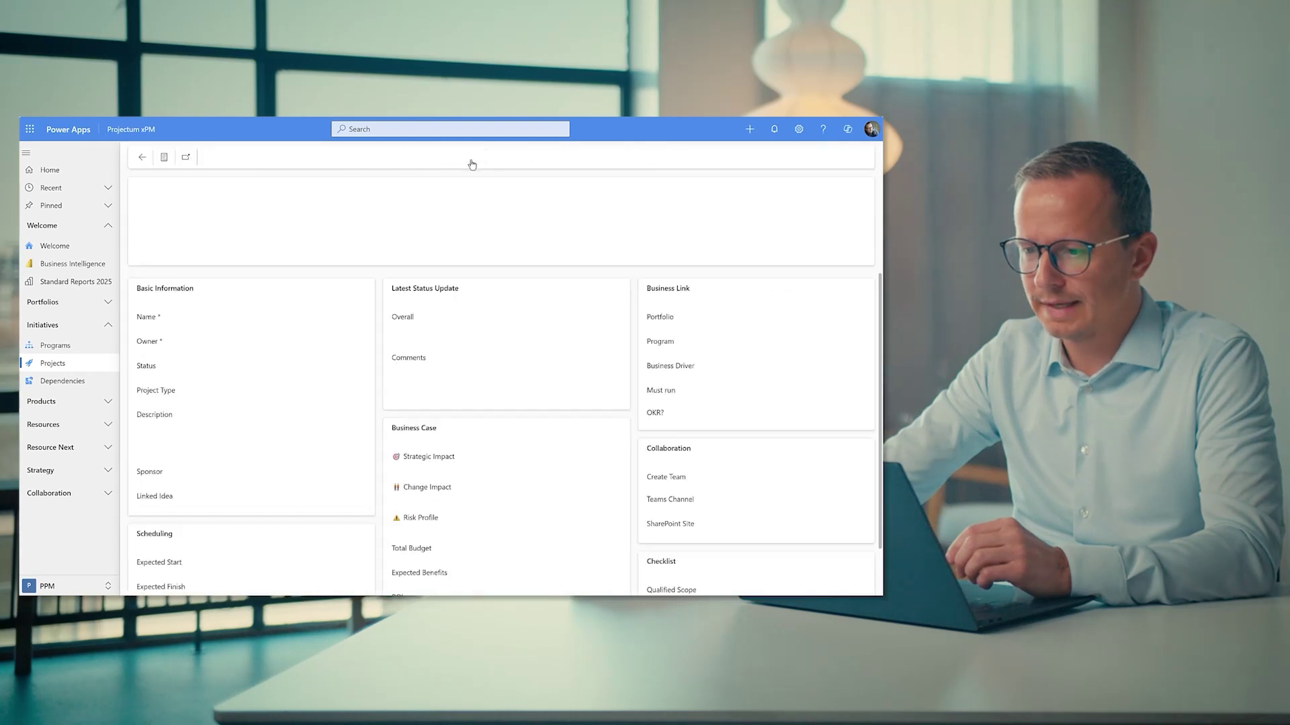
pyautogui.scroll(-2, 391, 411)
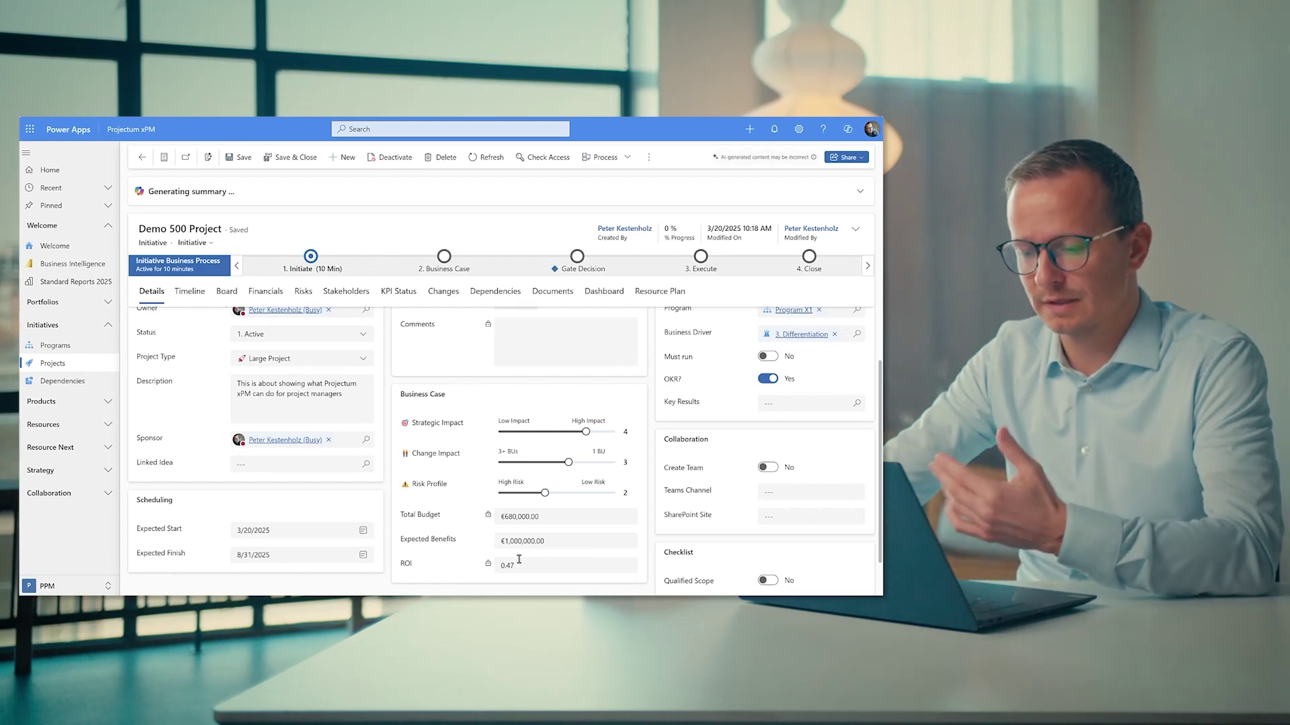
pyautogui.moveTo(526, 564)
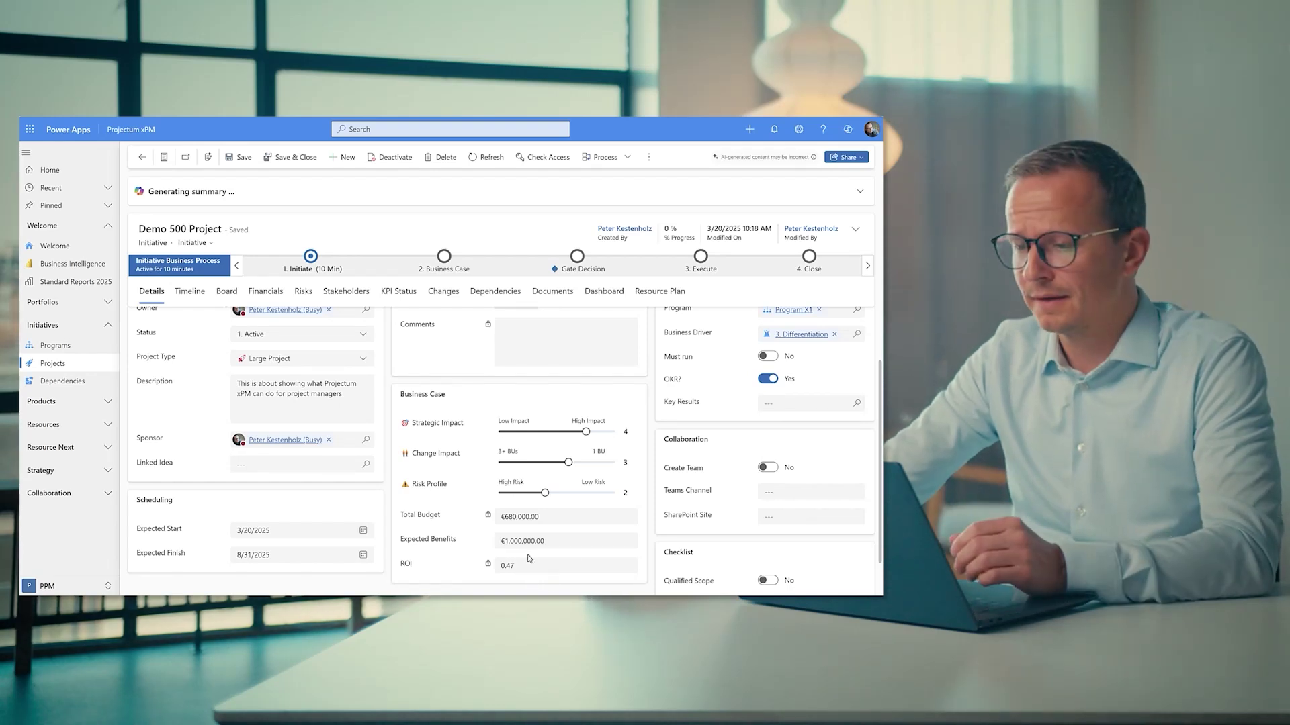
pyautogui.scroll(2, 413, 334)
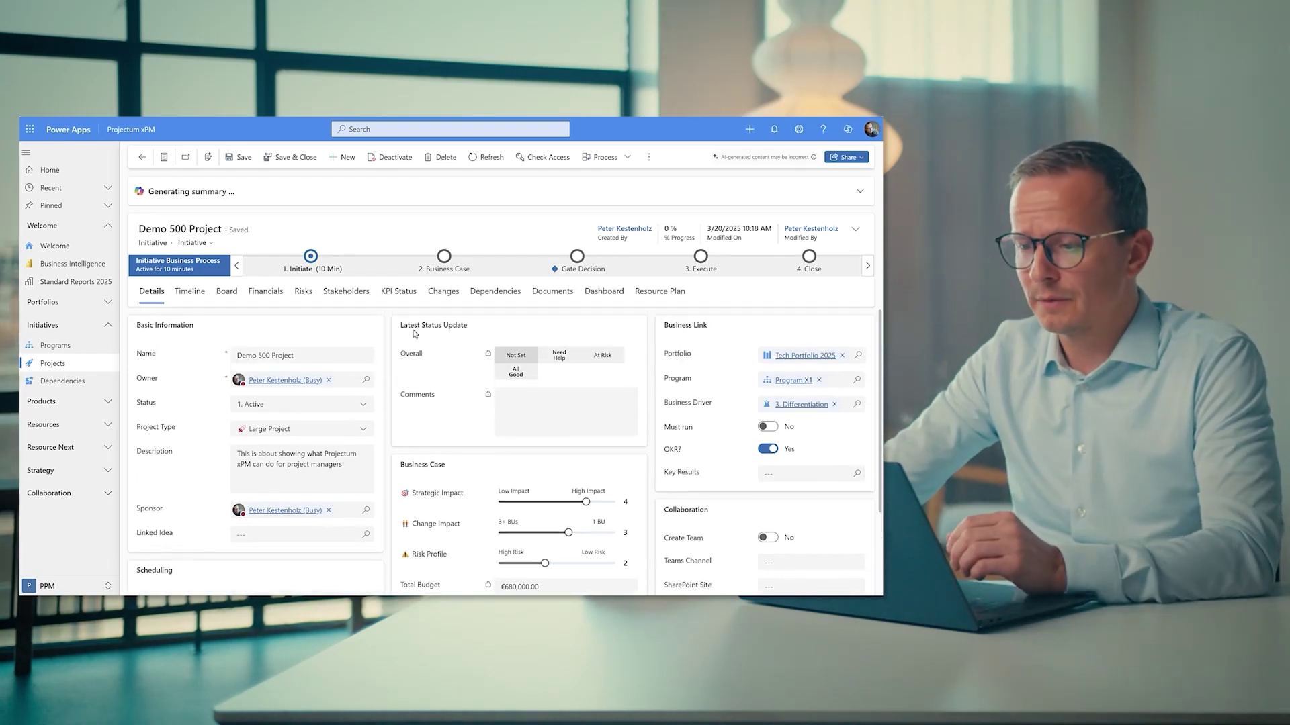
pyautogui.click(310, 258)
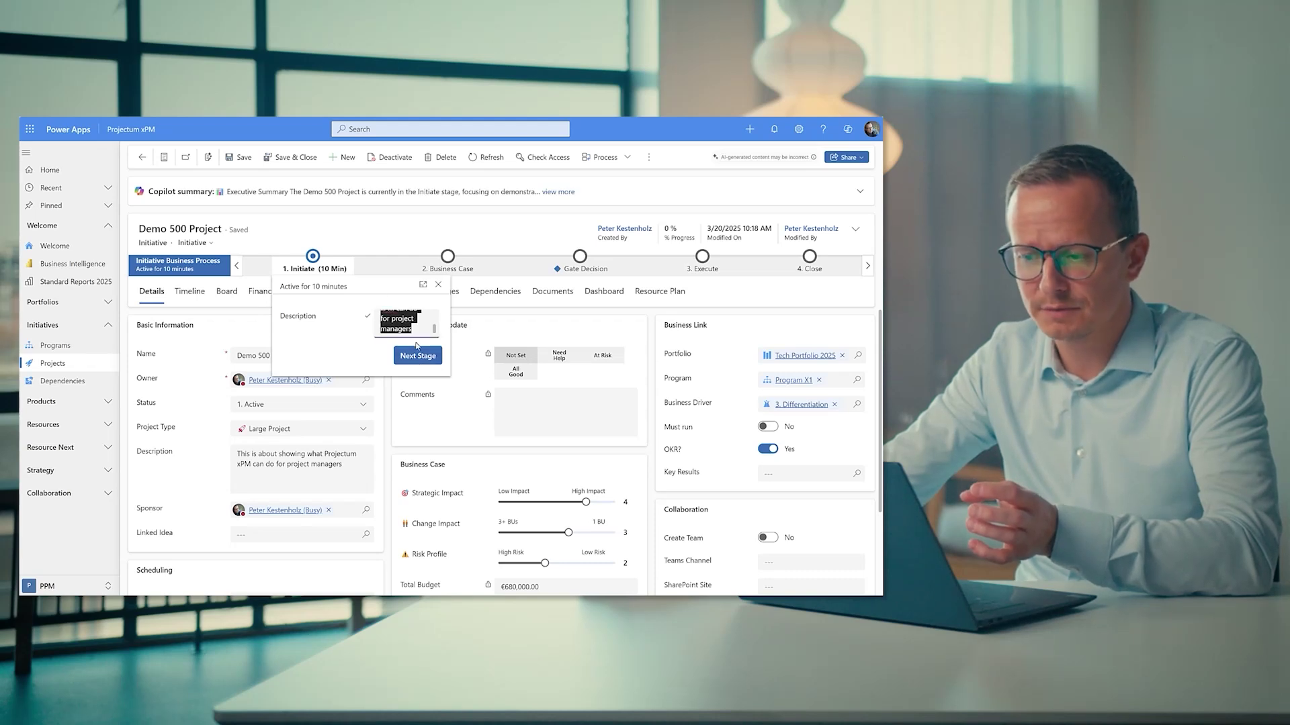
pyautogui.click(420, 357)
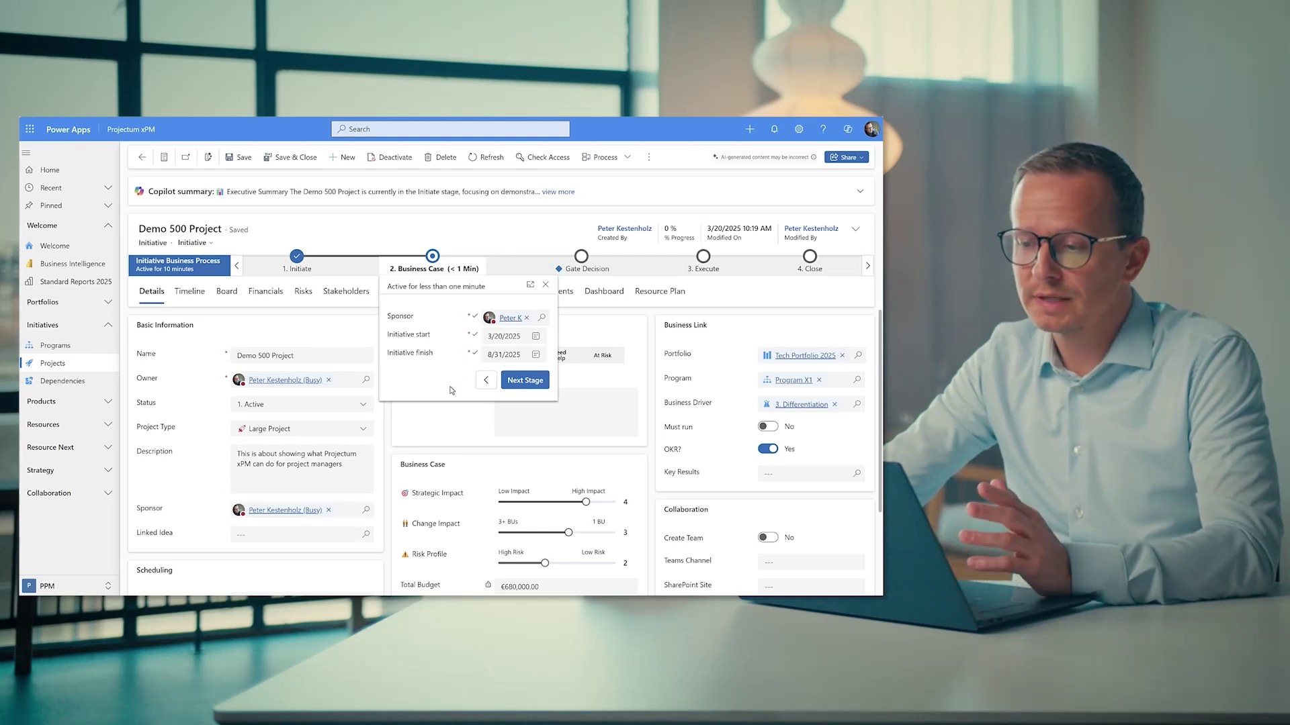
pyautogui.click(435, 431)
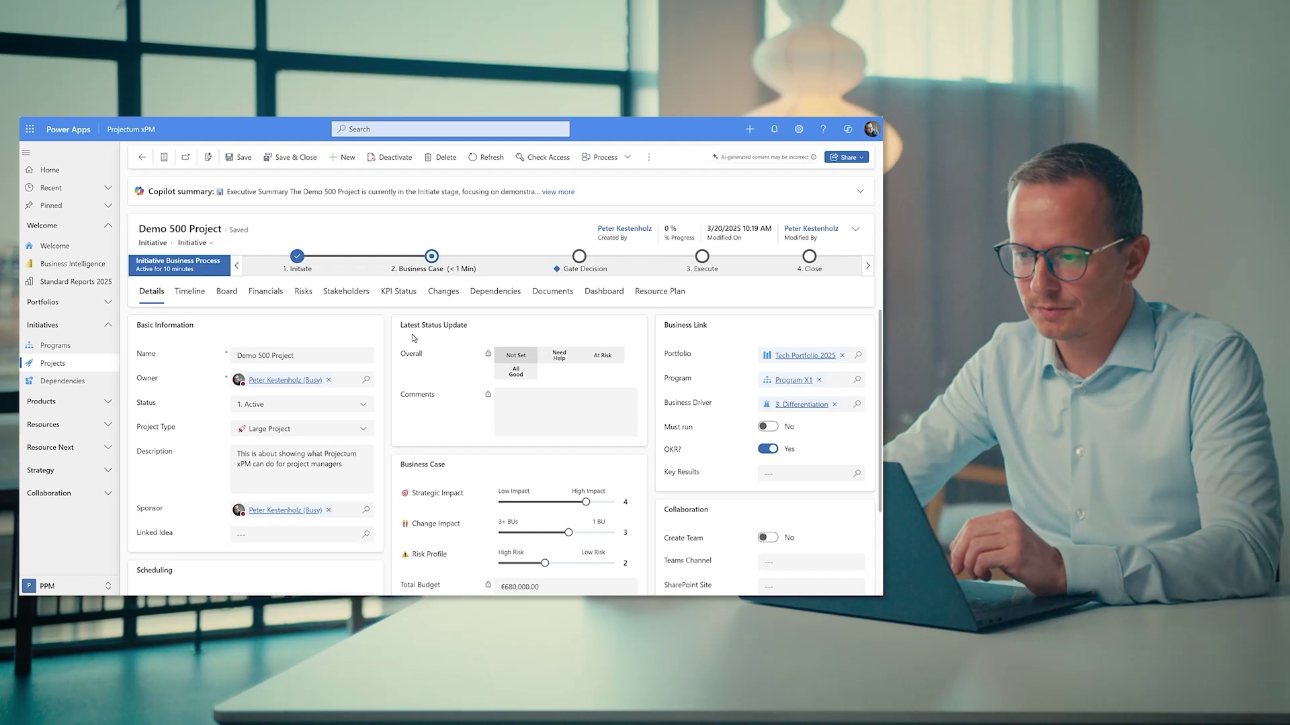
# - From the KPI status log, start a new status report dated 3/20/2025 and begin its comment
pyautogui.click(400, 292)
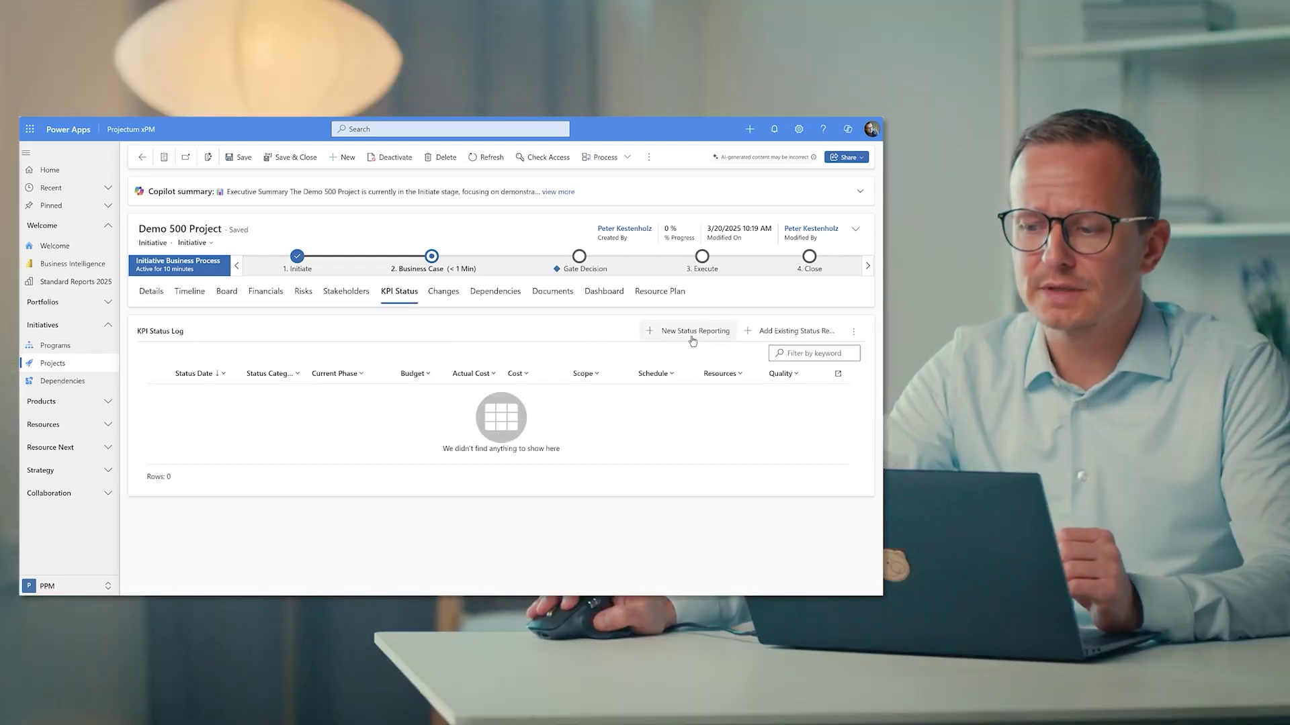
pyautogui.click(693, 332)
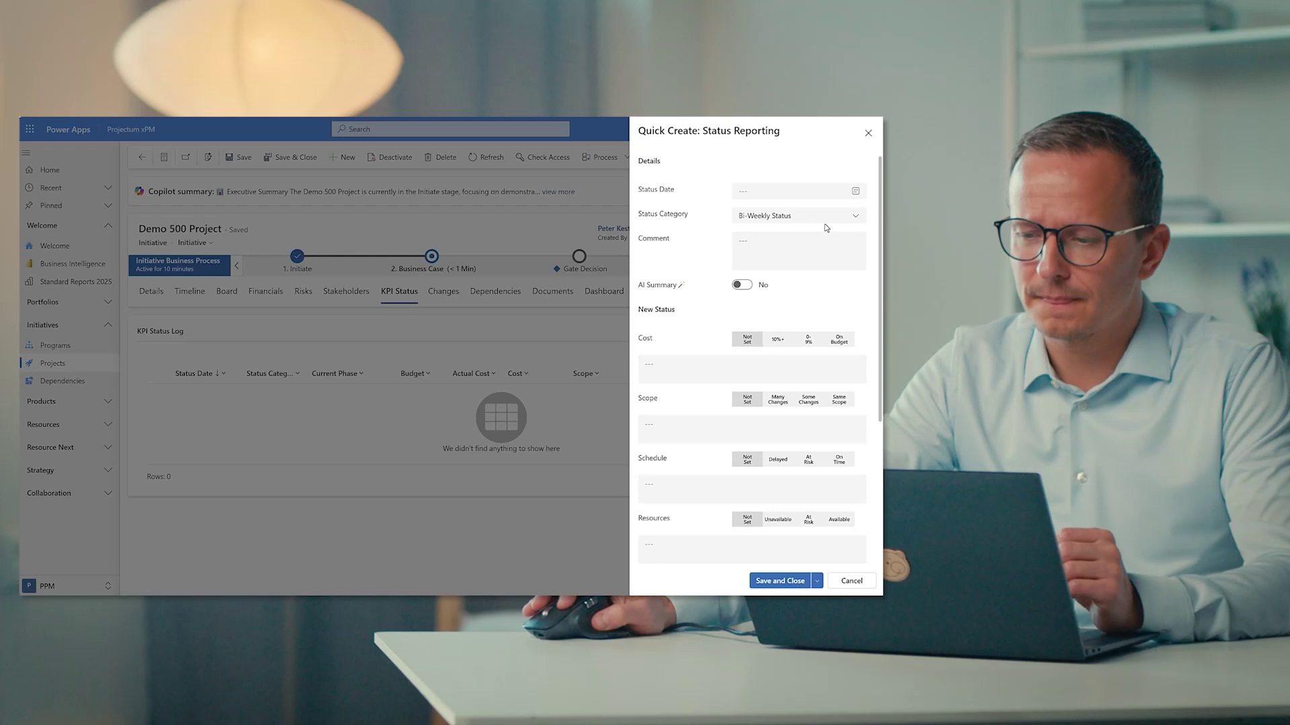
pyautogui.click(855, 191)
pyautogui.click(802, 286)
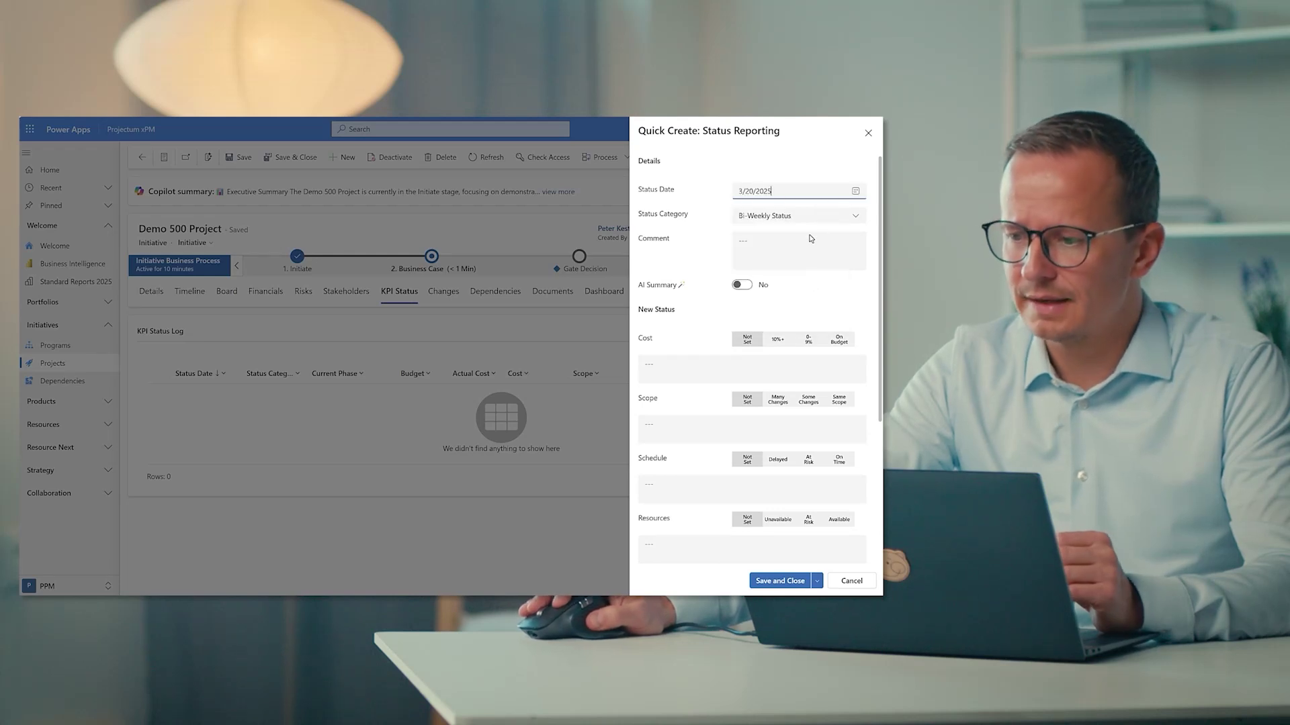
pyautogui.click(796, 244)
pyautogui.write('Tin')
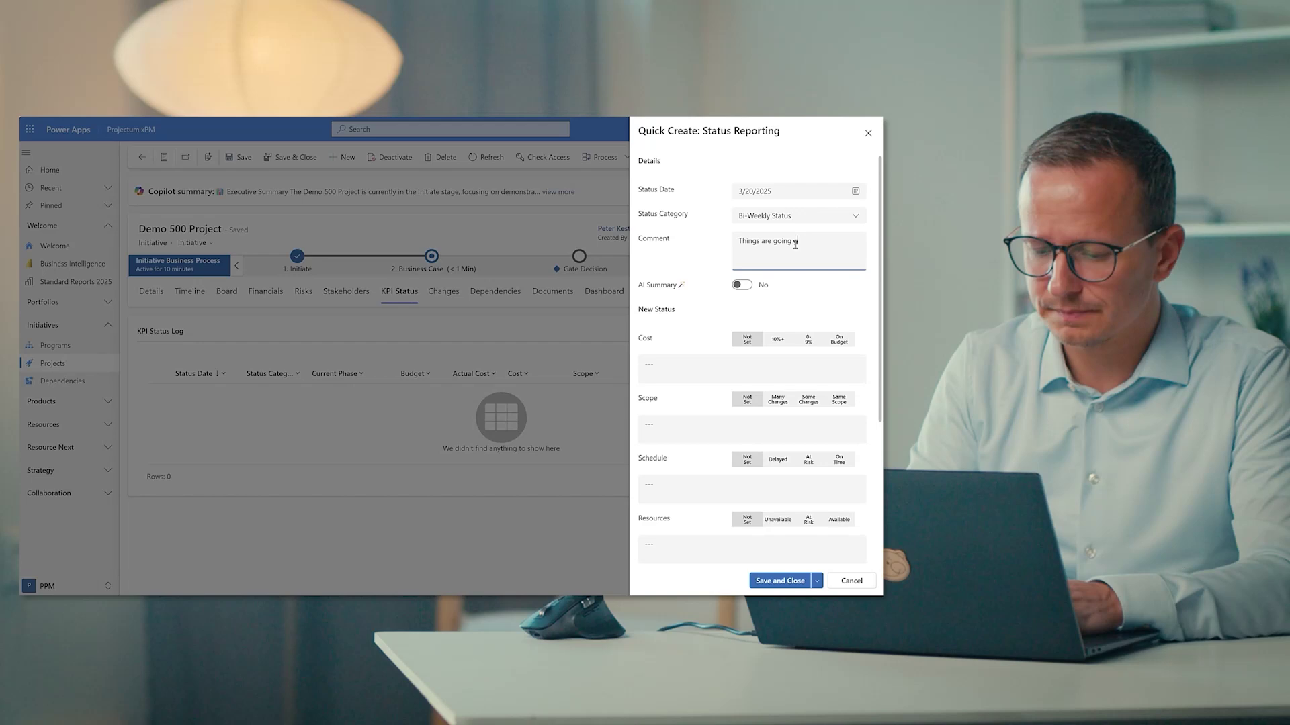
pyautogui.write('reat')
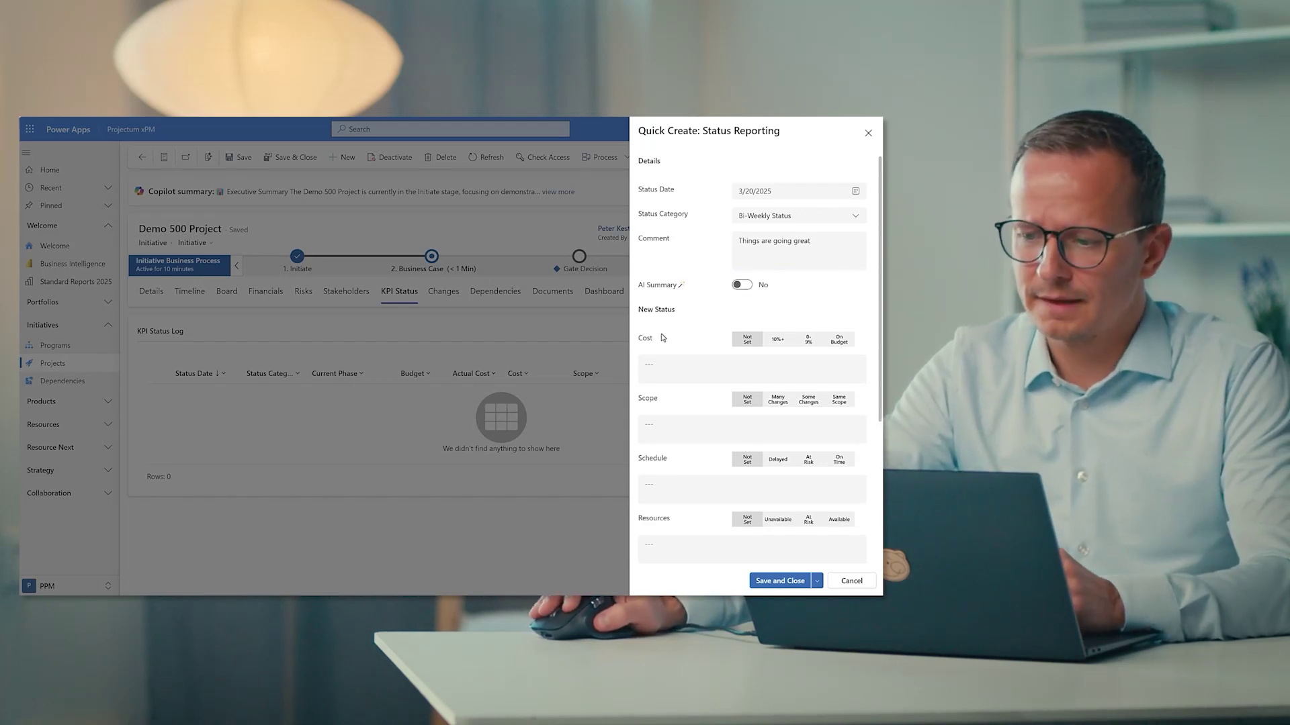
pyautogui.scroll(-1, 663, 337)
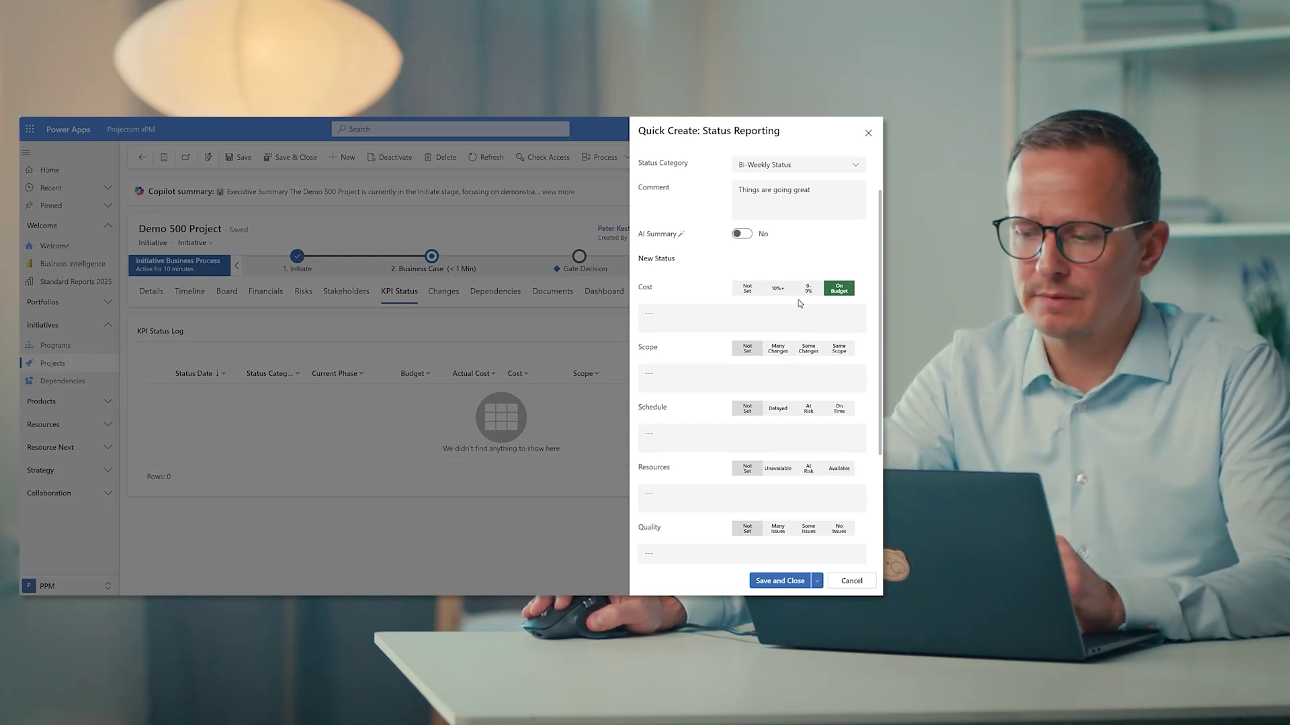
# - Rate cost 10%+ over budget with a revised note, scope unchanged, resources available, then save
pyautogui.click(779, 289)
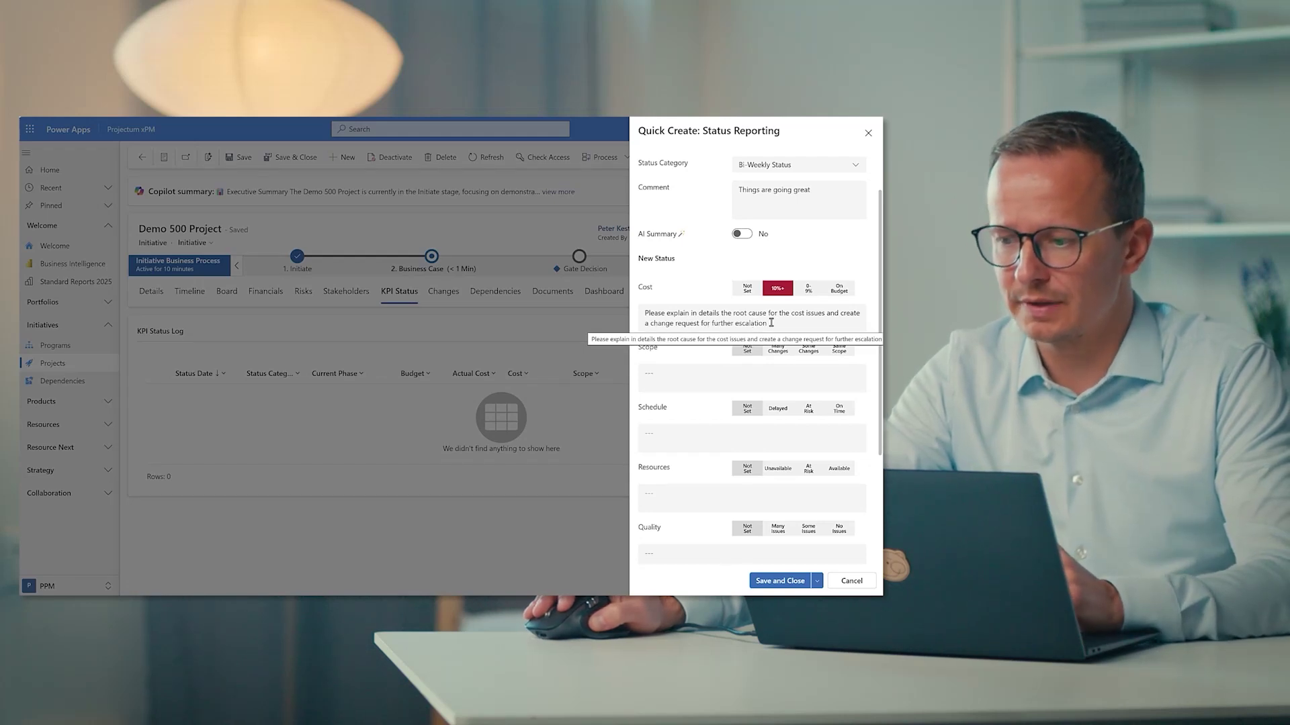
pyautogui.moveTo(771, 323); pyautogui.dragTo(659, 306)
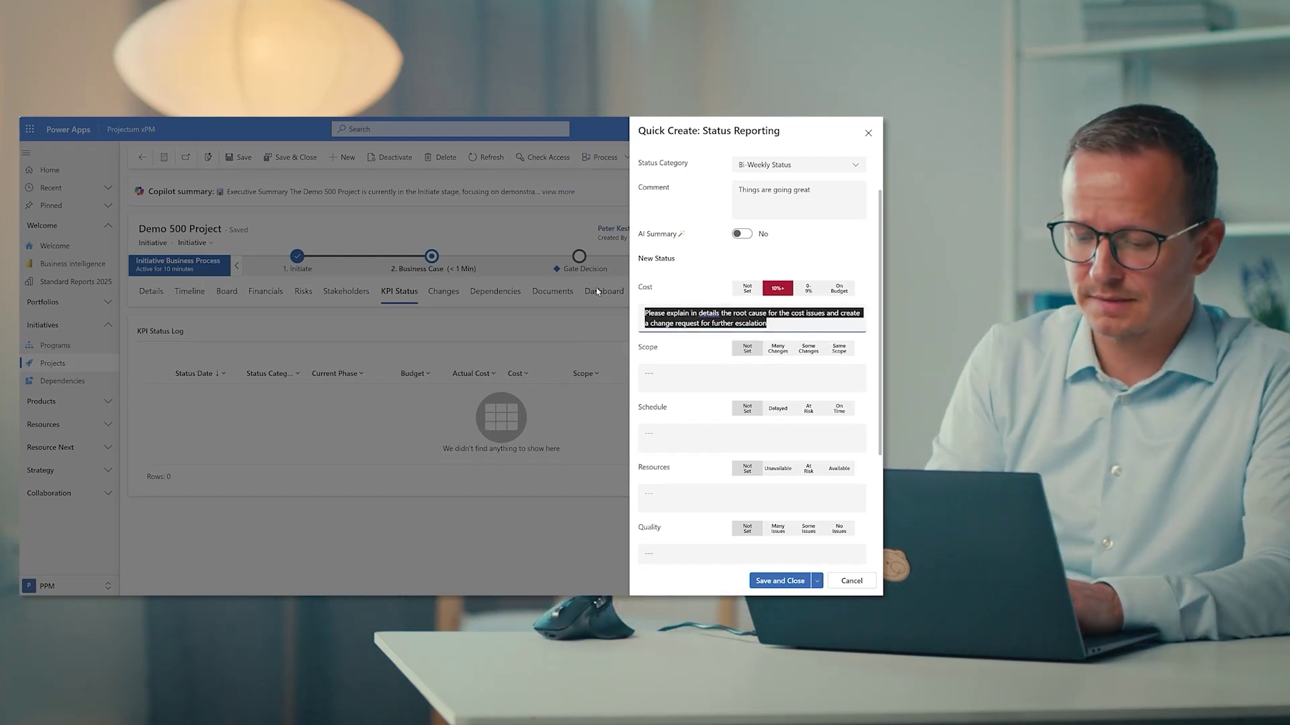
pyautogui.write('sdkljfdkghg kjdfhg k')
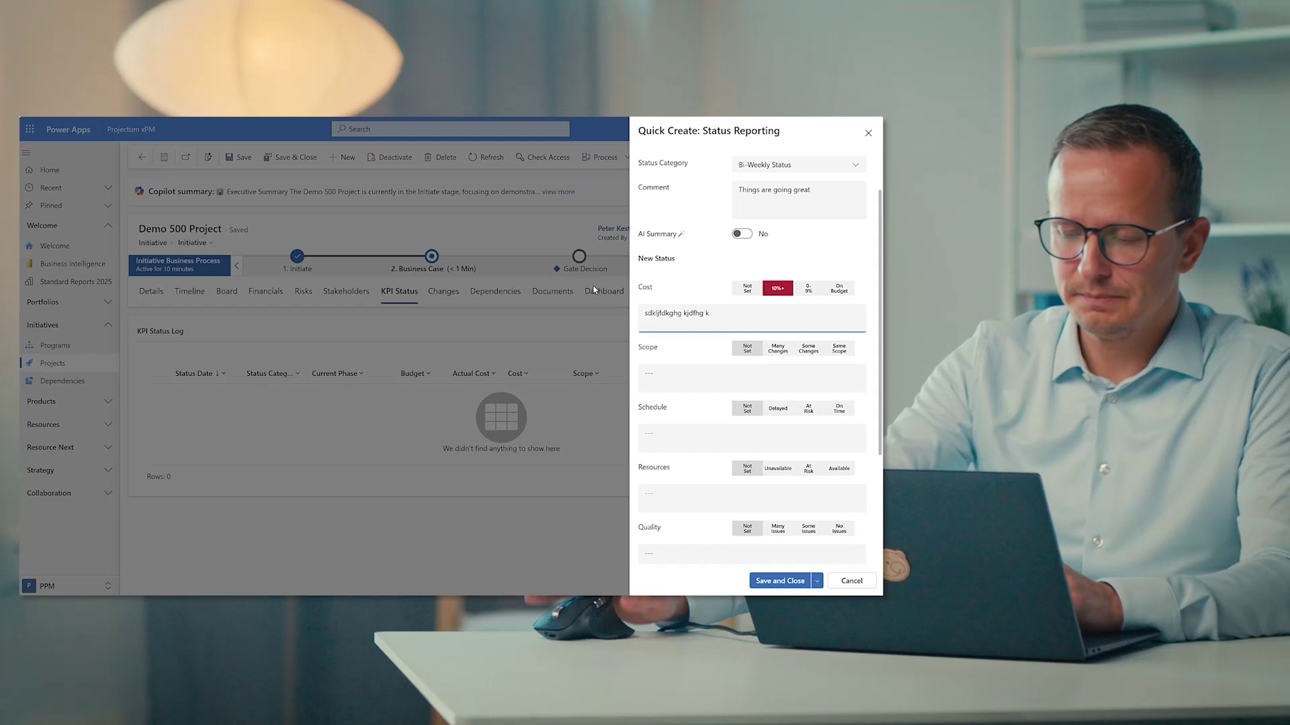
pyautogui.click(838, 347)
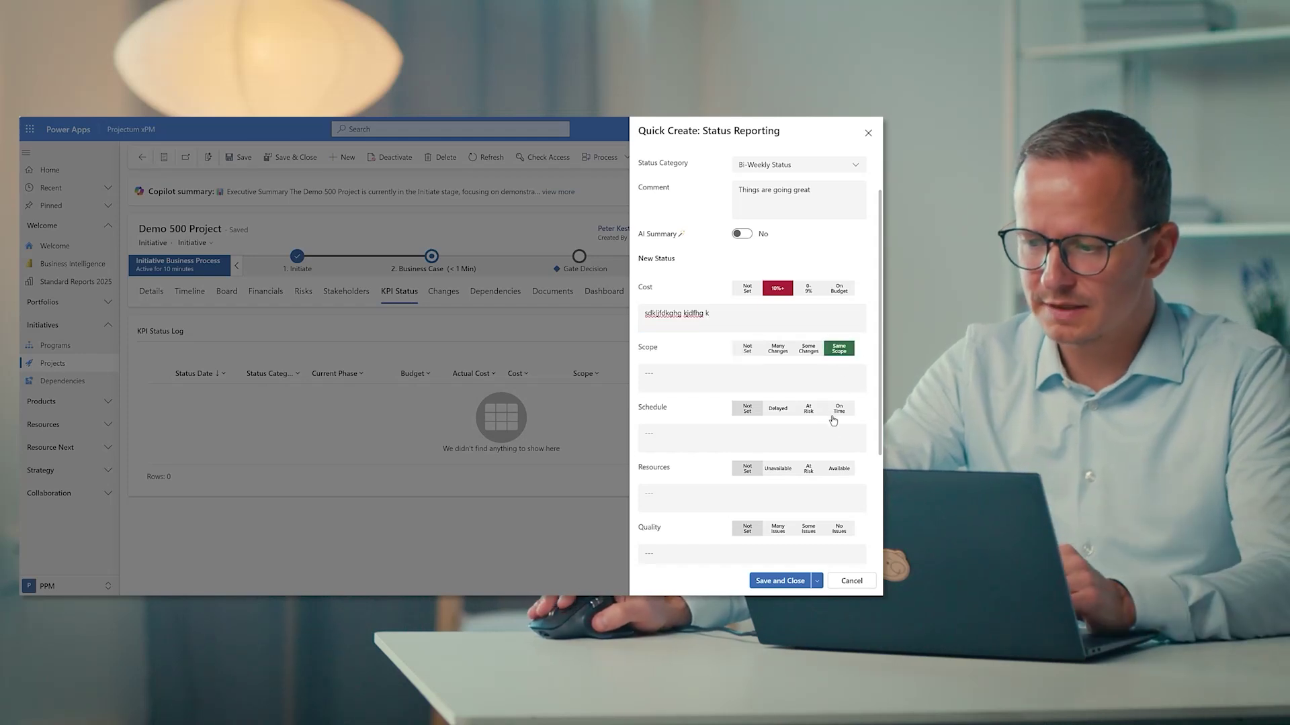
pyautogui.click(838, 471)
pyautogui.scroll(-1, 852, 446)
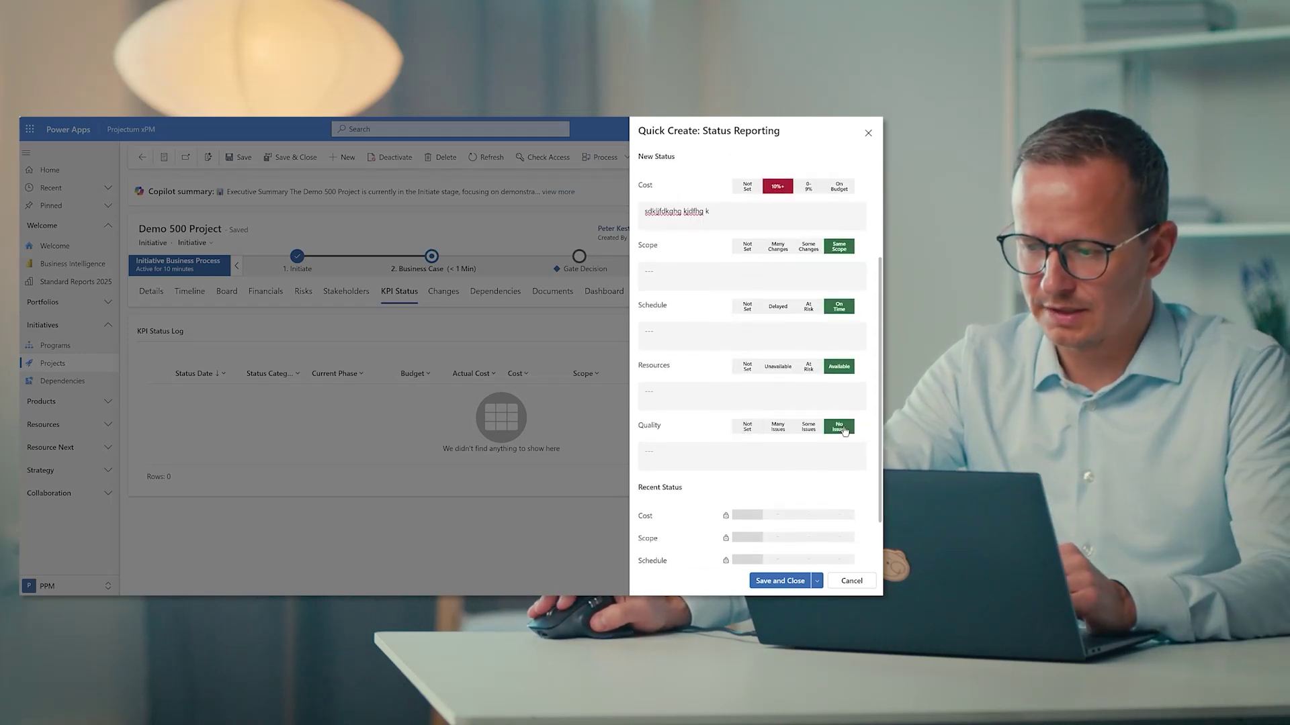
pyautogui.scroll(-1, 843, 431)
pyautogui.scroll(-1, 761, 471)
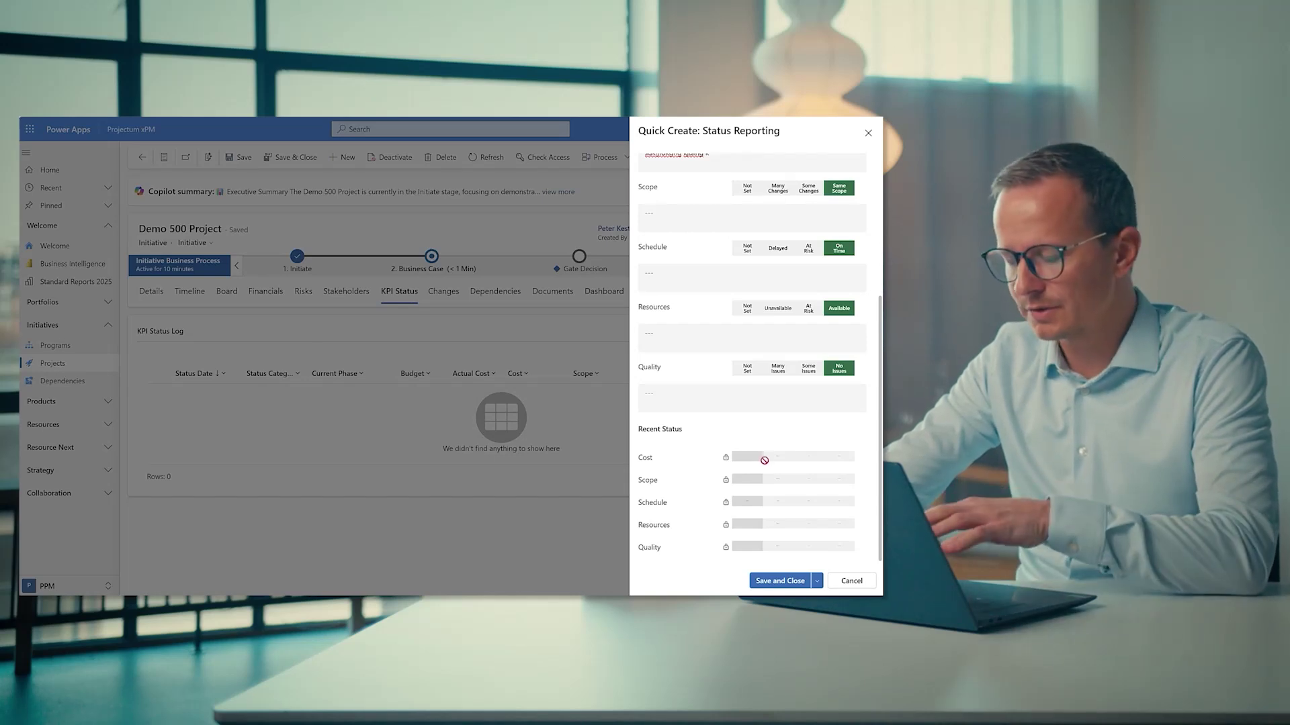
pyautogui.click(780, 580)
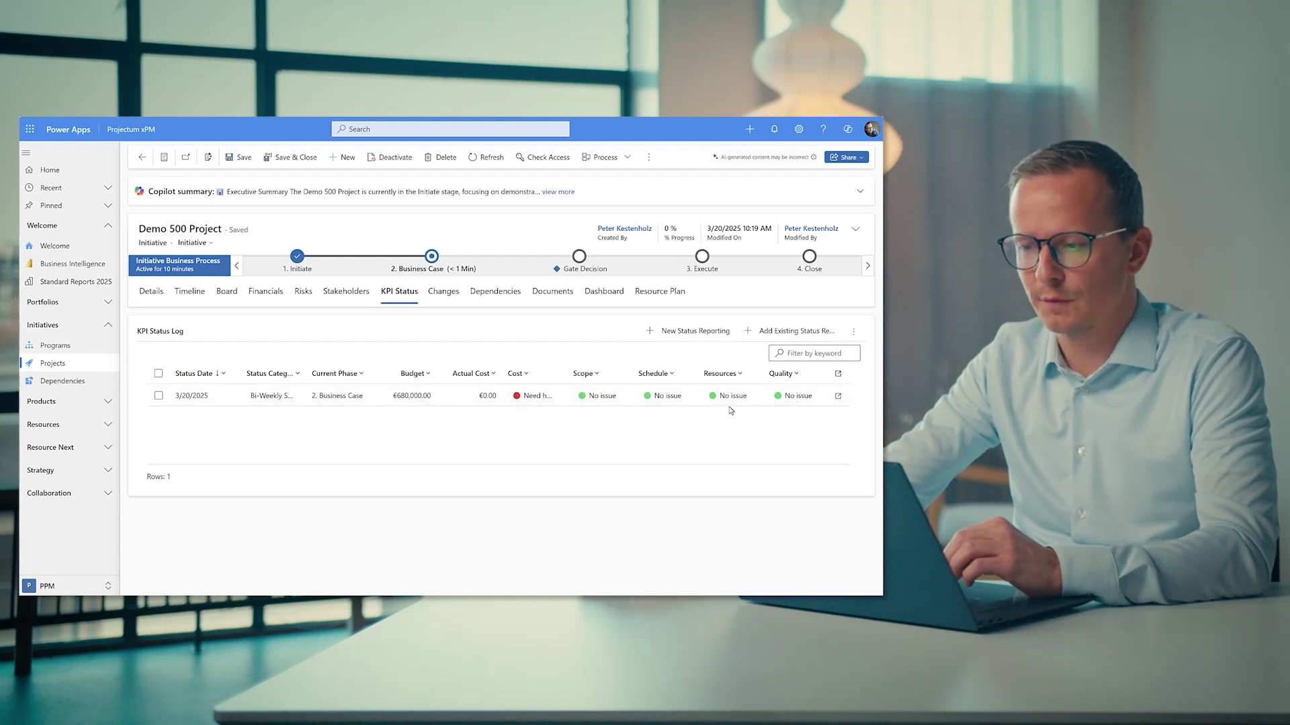
# - Reload Demo 500 Project to show the Need Help update commented 'Things are going great'
pyautogui.click(490, 157)
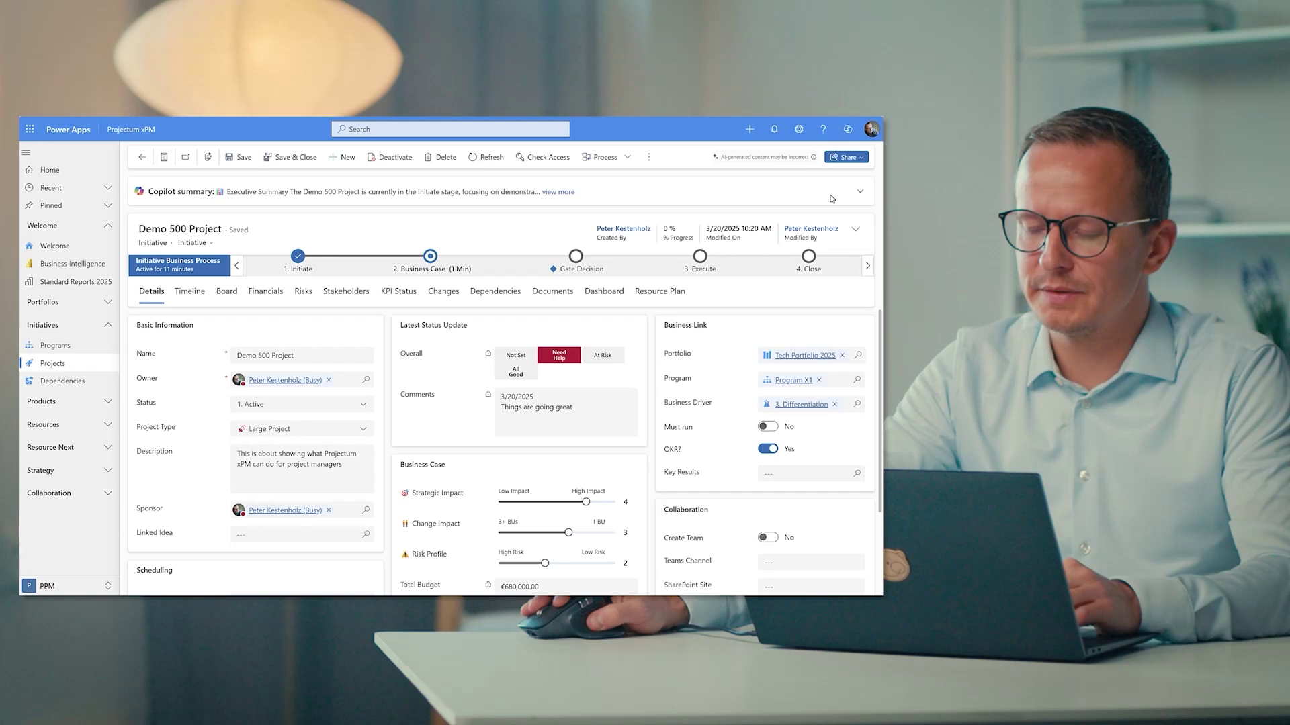
# - Expand and read the Copilot executive summary on the Business Case stage and cost risks
pyautogui.click(858, 196)
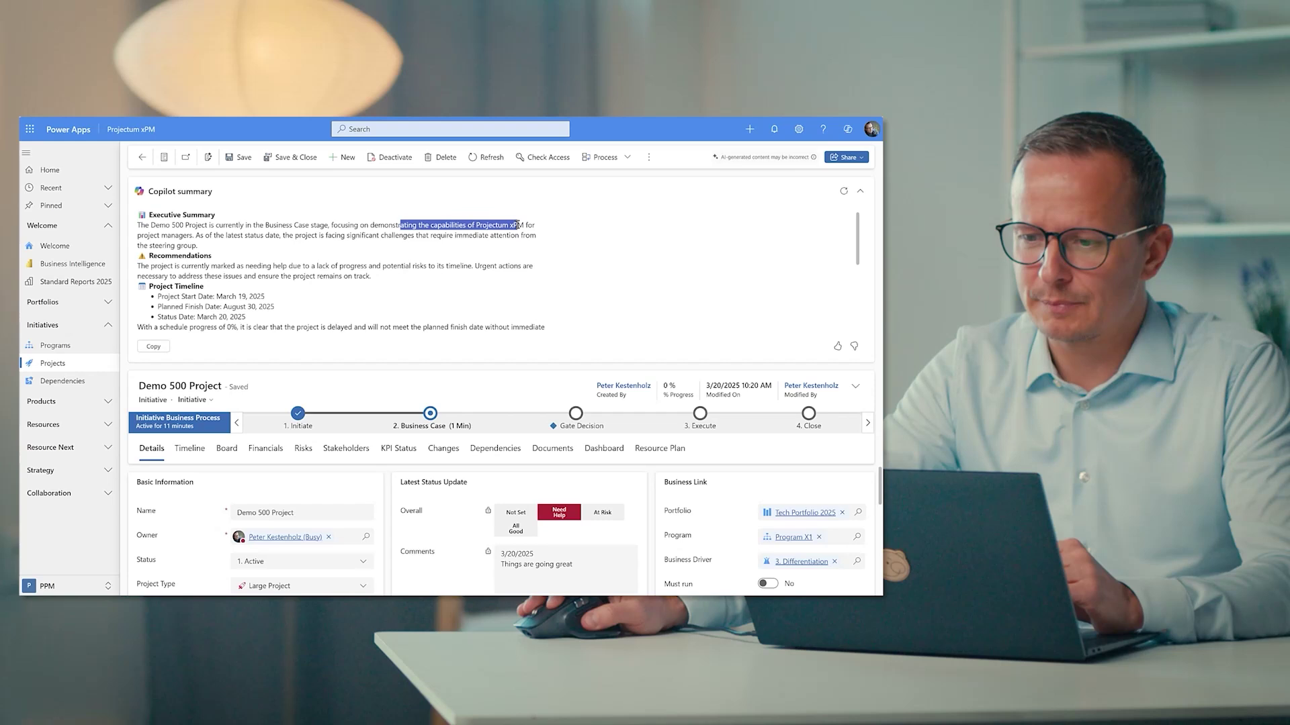
pyautogui.doubleClick(276, 235)
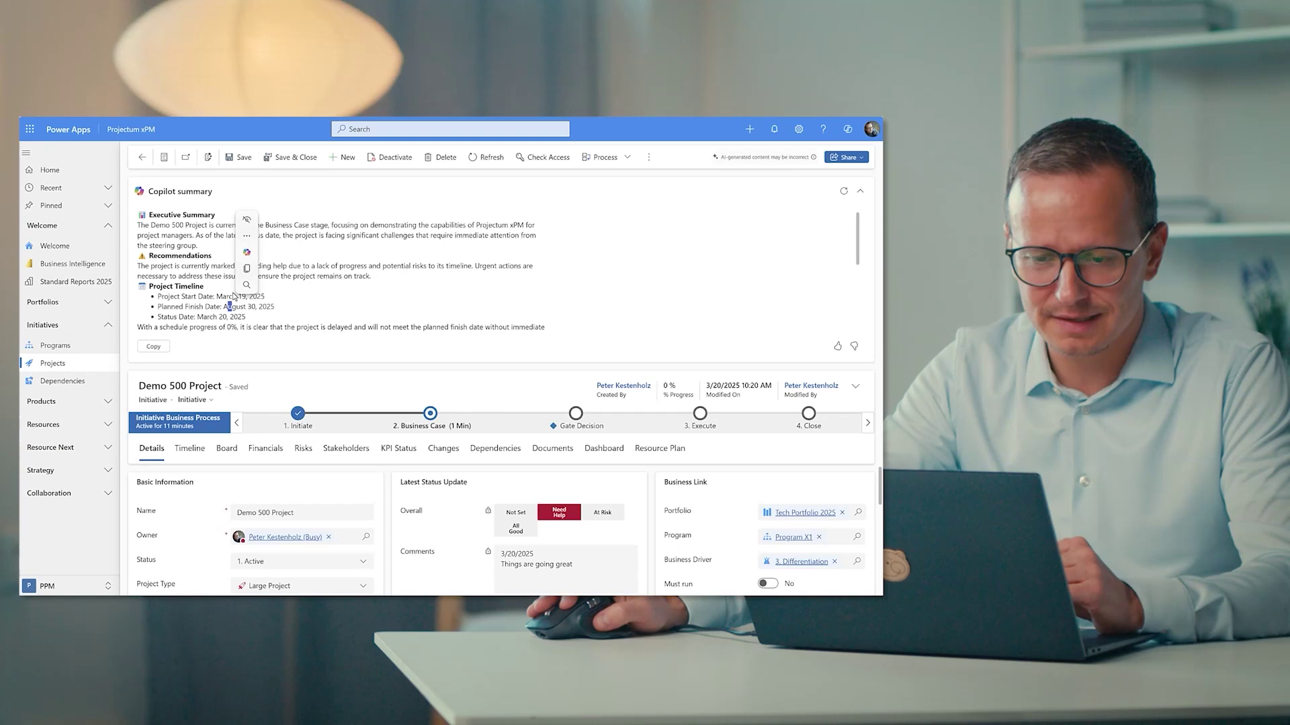
pyautogui.rightClick(254, 214)
pyautogui.click(277, 328)
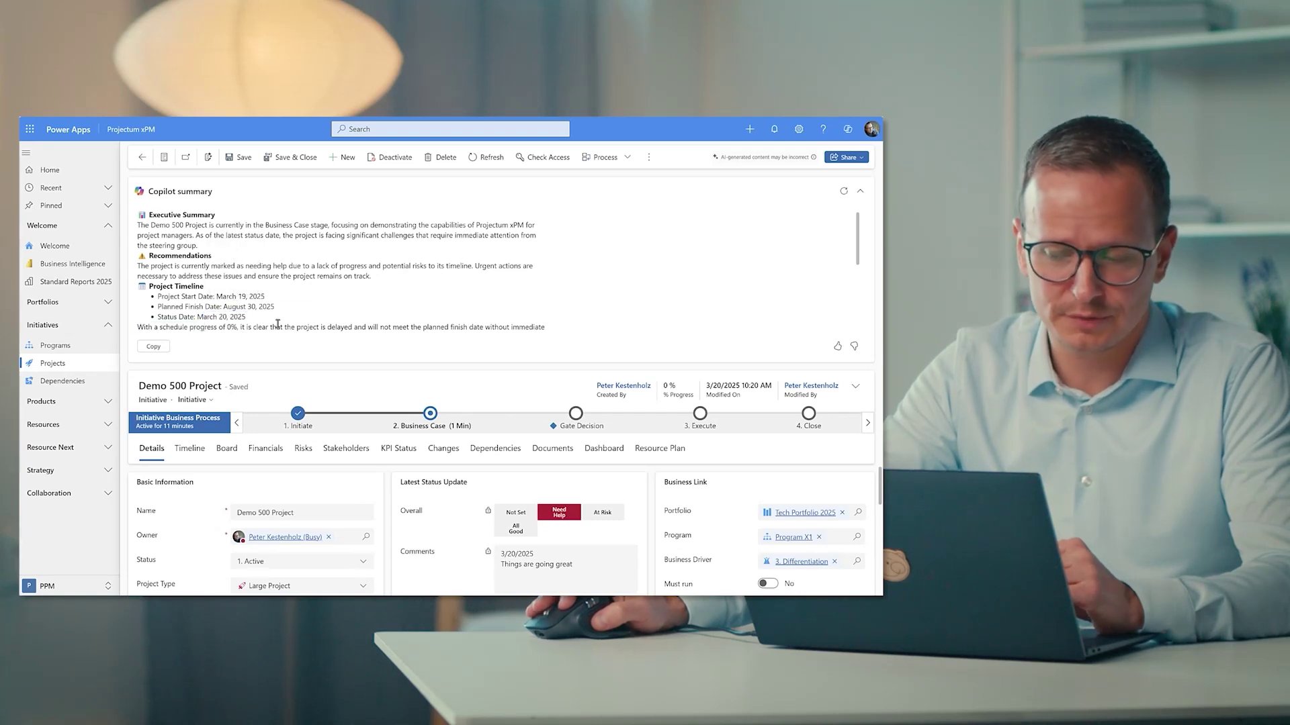
pyautogui.scroll(-2, 297, 293)
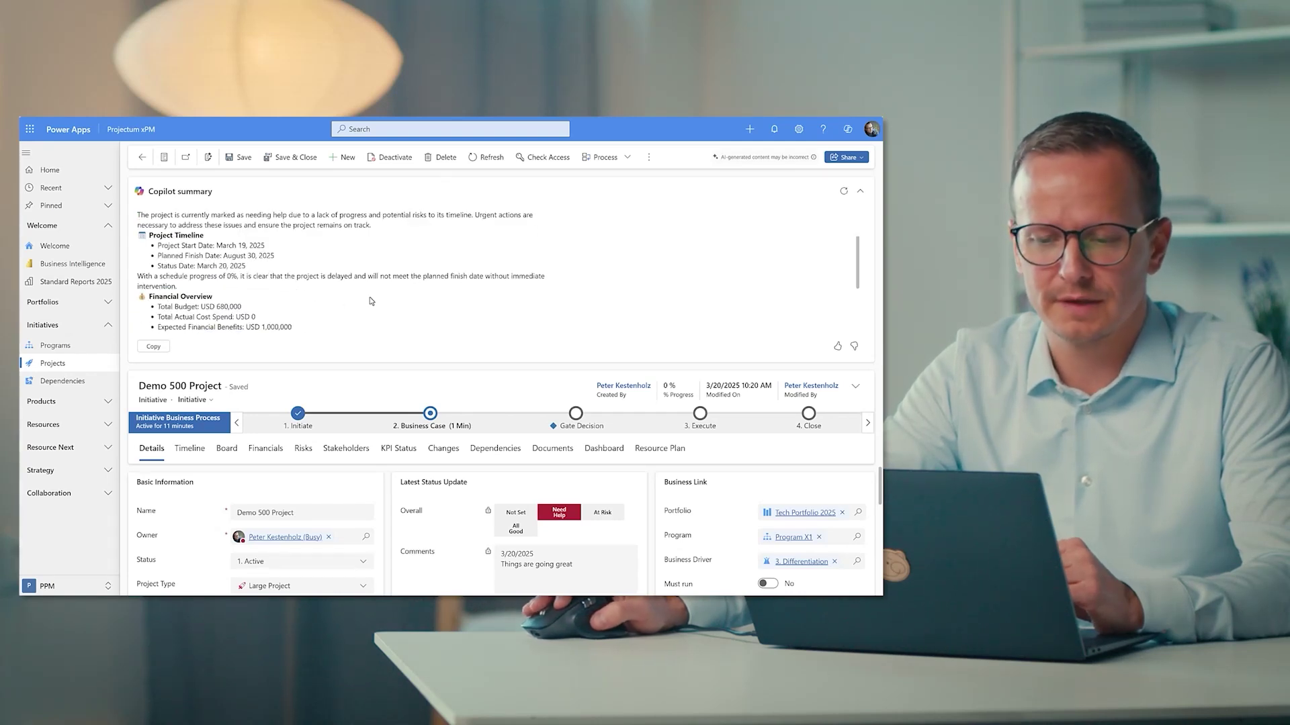
pyautogui.scroll(-2, 306, 291)
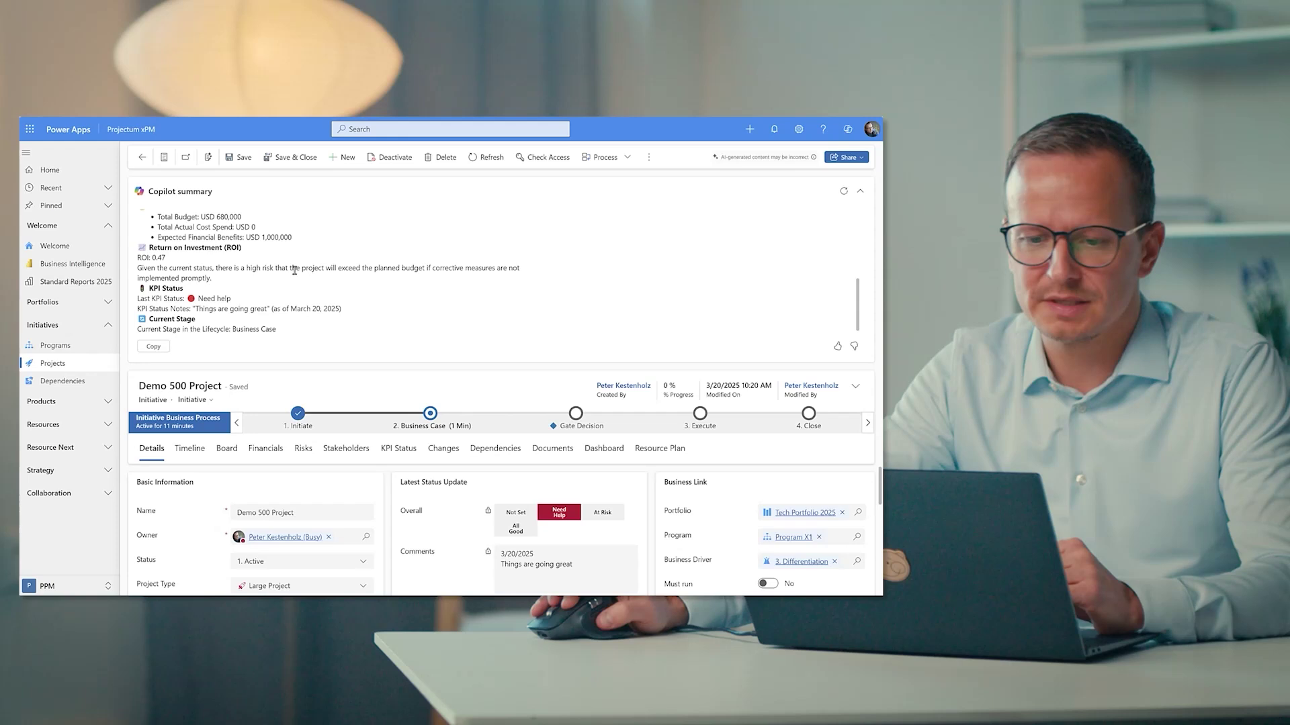
pyautogui.scroll(3, 290, 266)
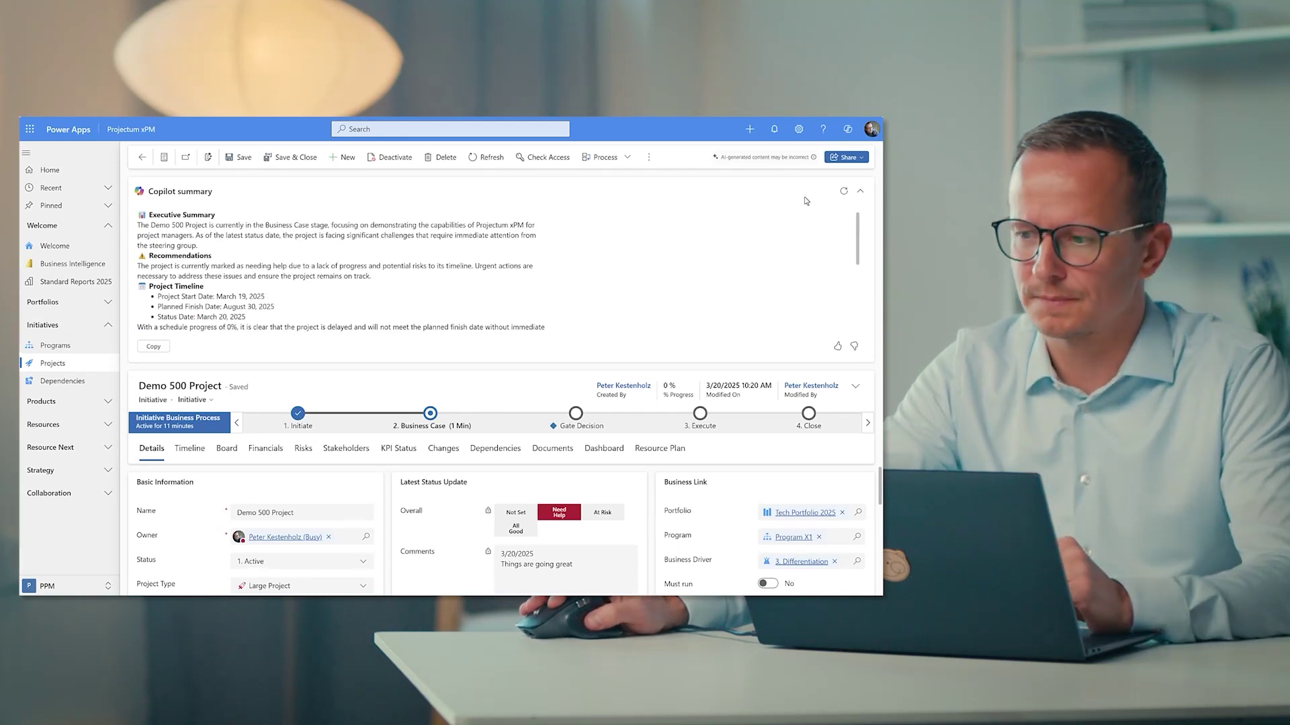
pyautogui.scroll(-2, 179, 498)
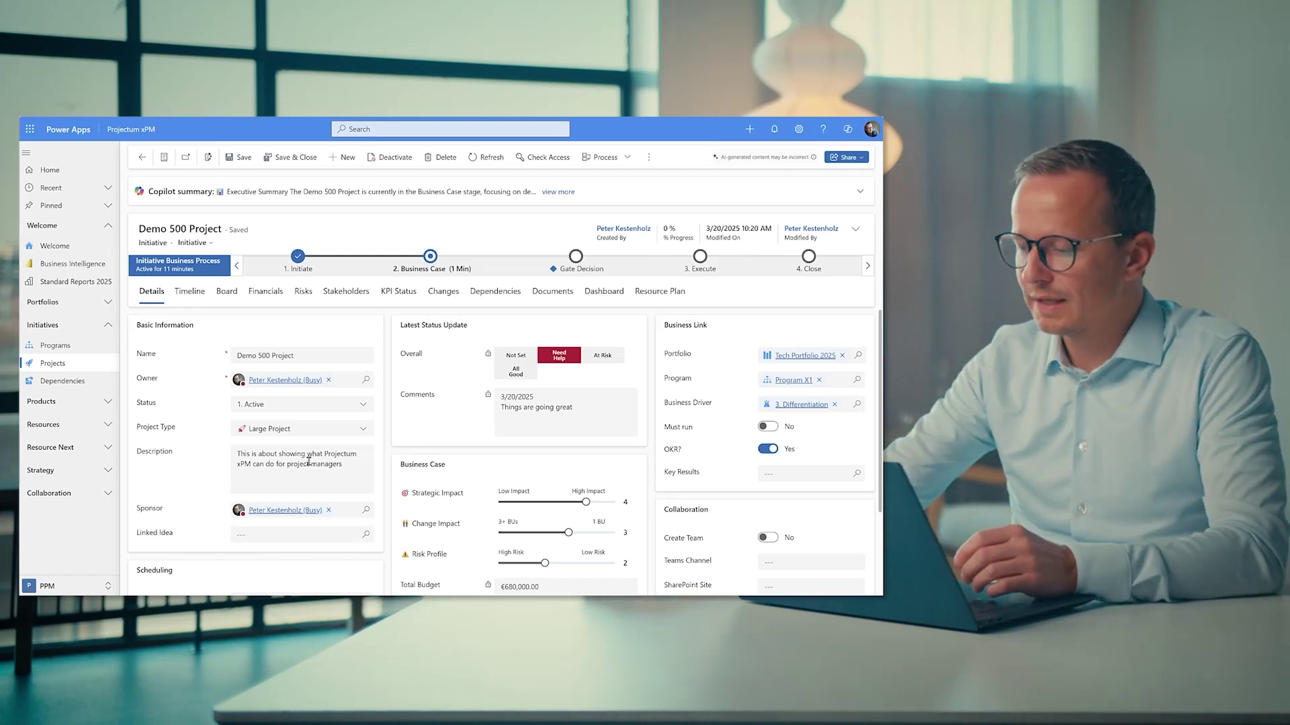
pyautogui.scroll(-1, 675, 535)
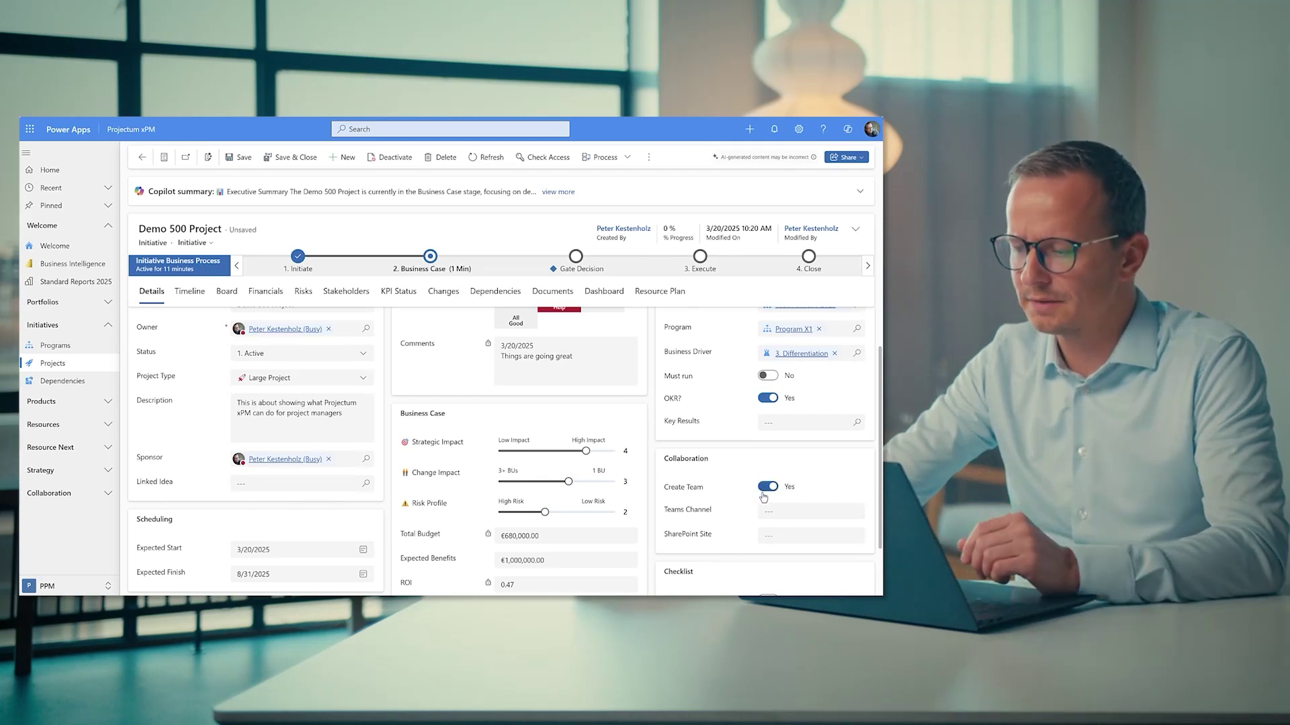
# - Save the project with team creation on, leaving SharePoint Site blank, and view the empty Documents library
pyautogui.click(768, 534)
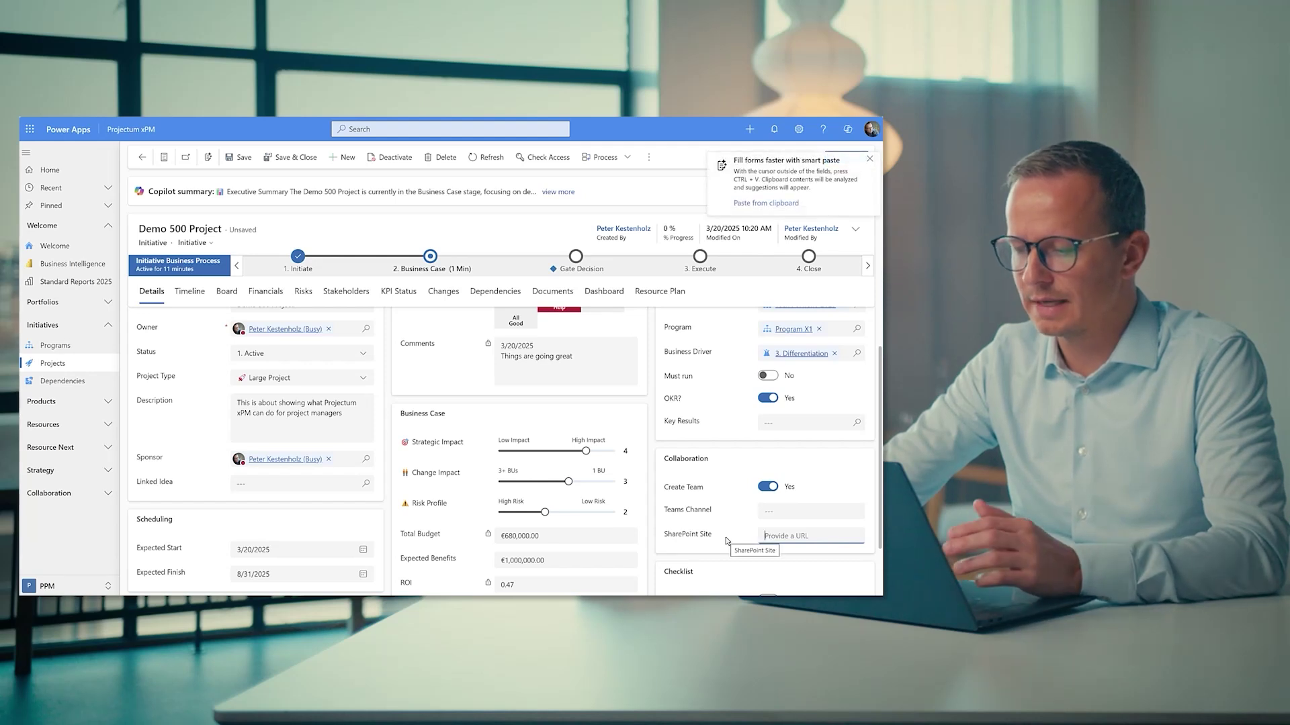
pyautogui.click(393, 183)
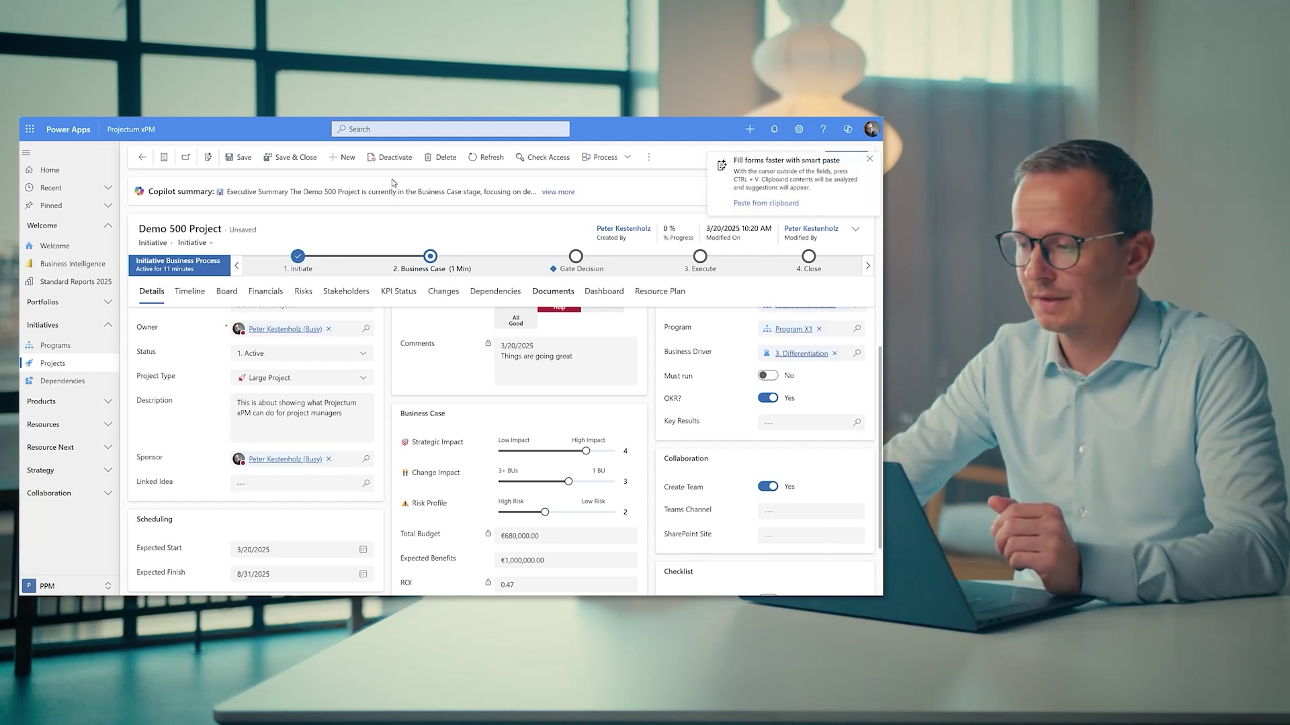
pyautogui.click(227, 161)
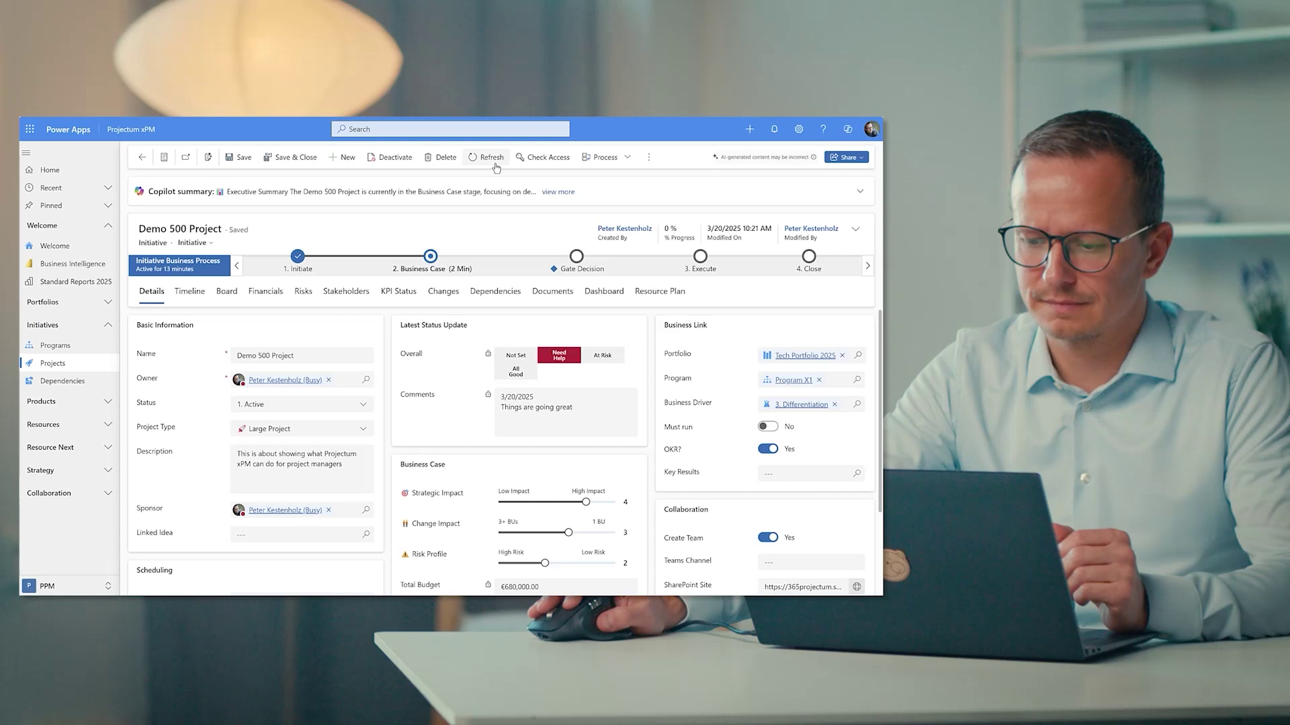
pyautogui.scroll(-1, 561, 321)
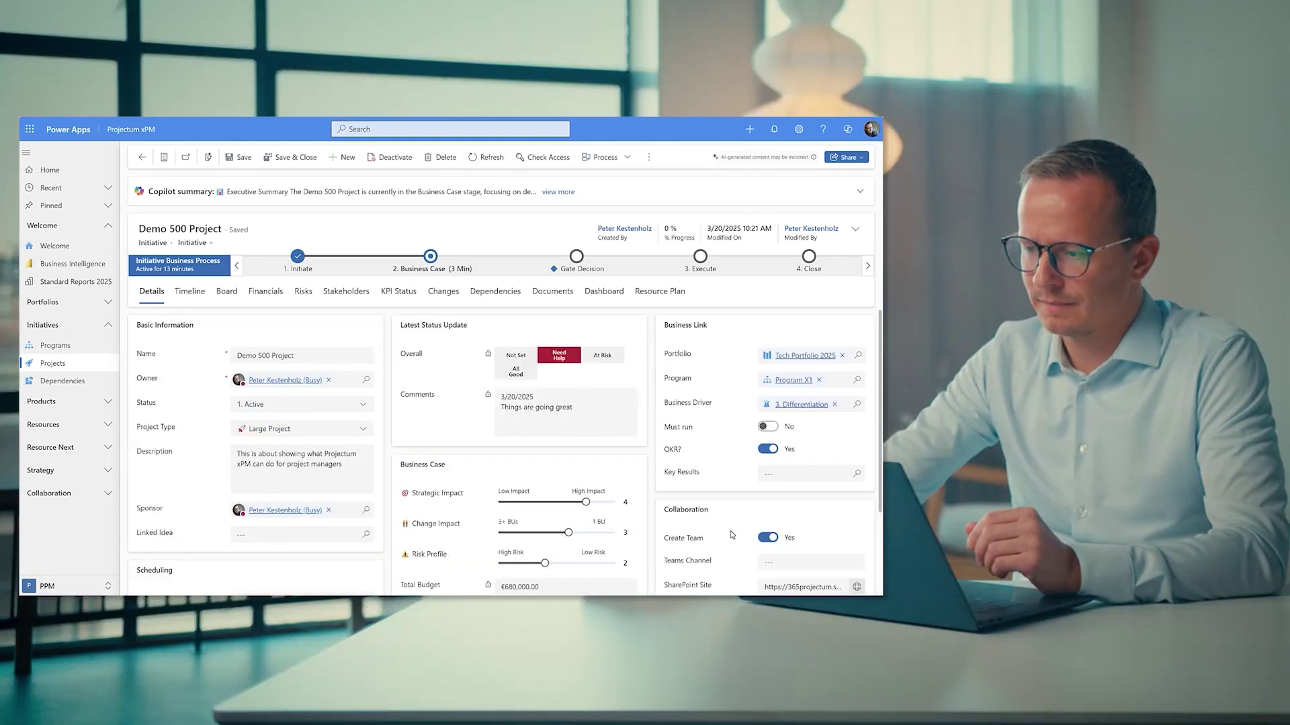
pyautogui.click(554, 291)
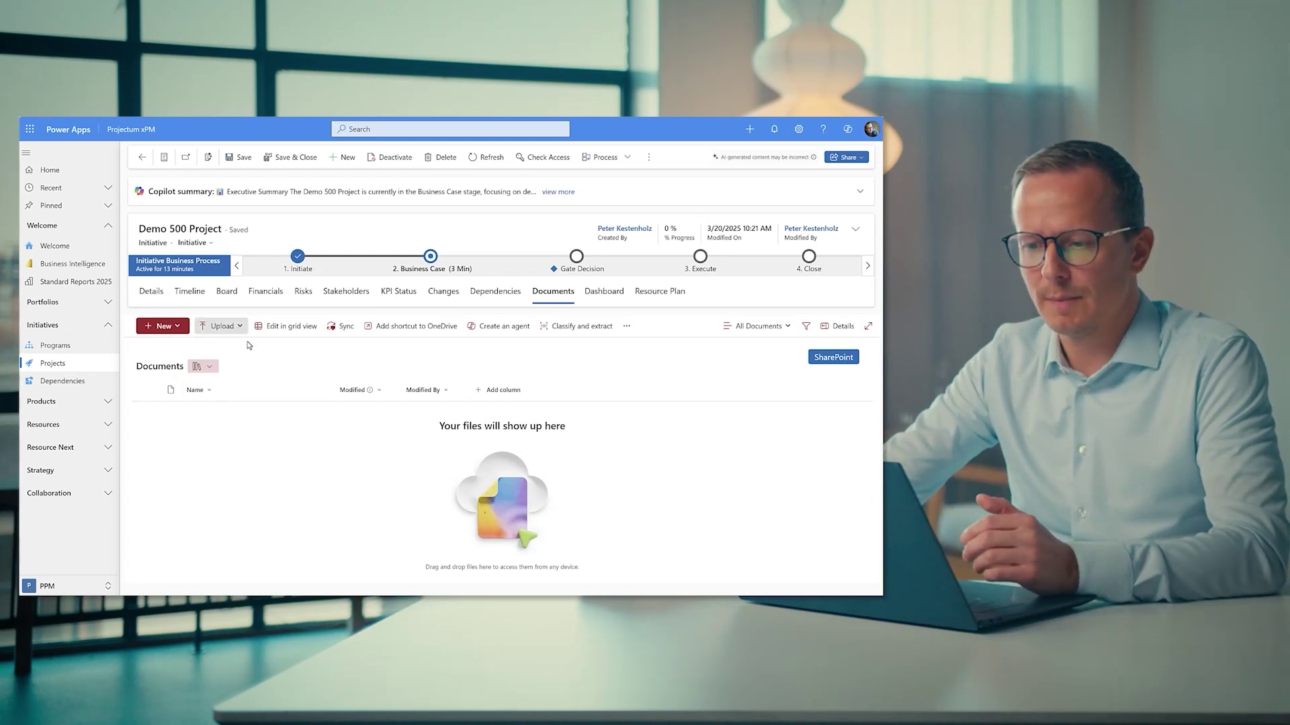
pyautogui.click(222, 365)
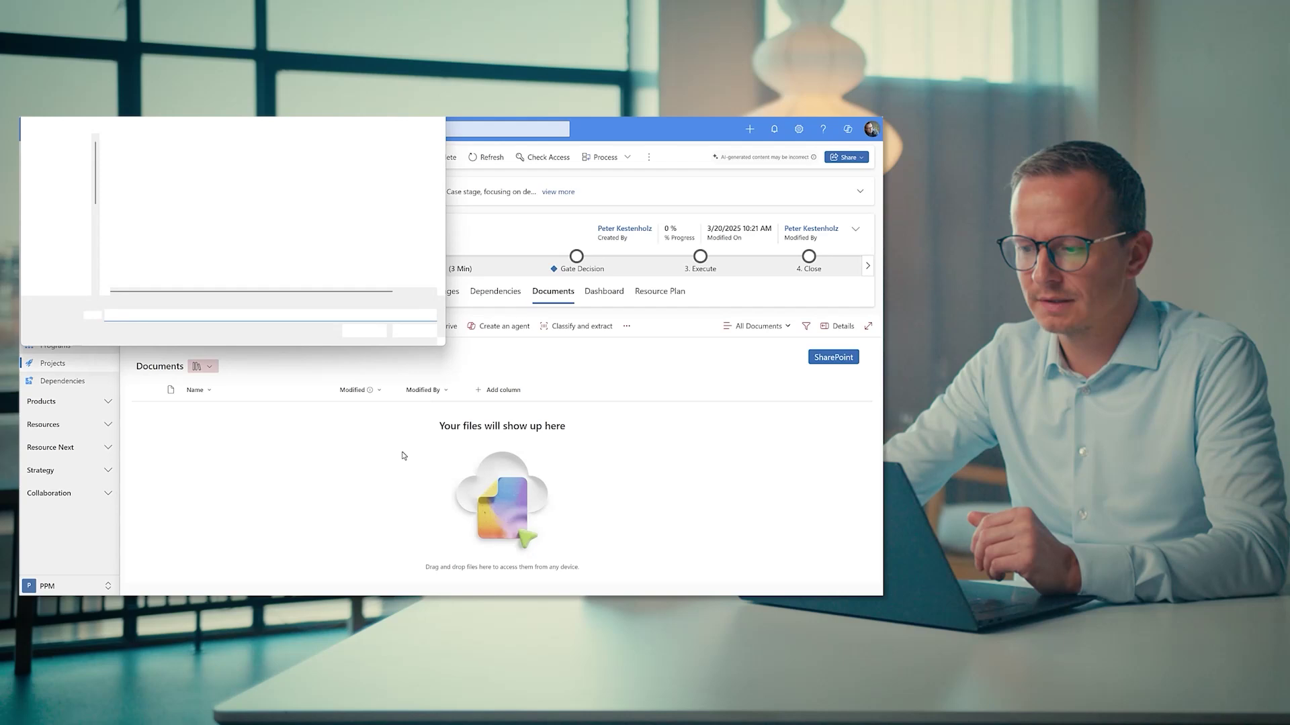
pyautogui.click(415, 332)
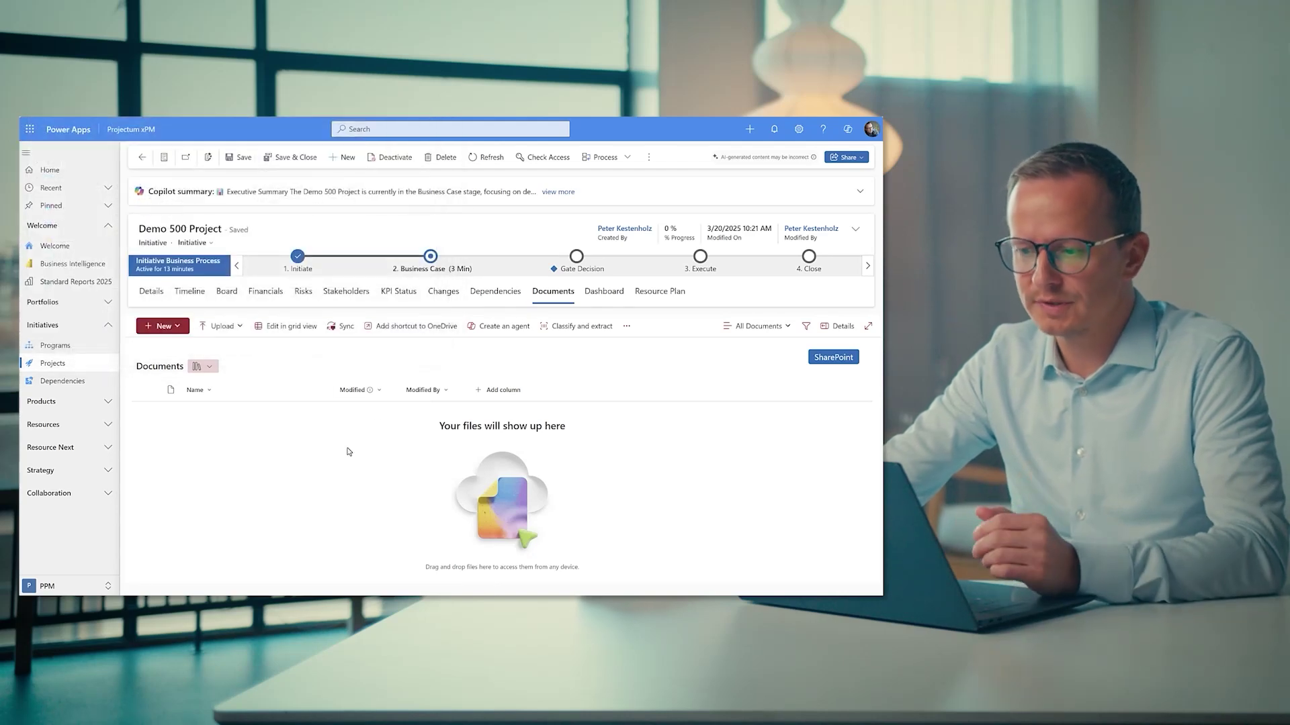